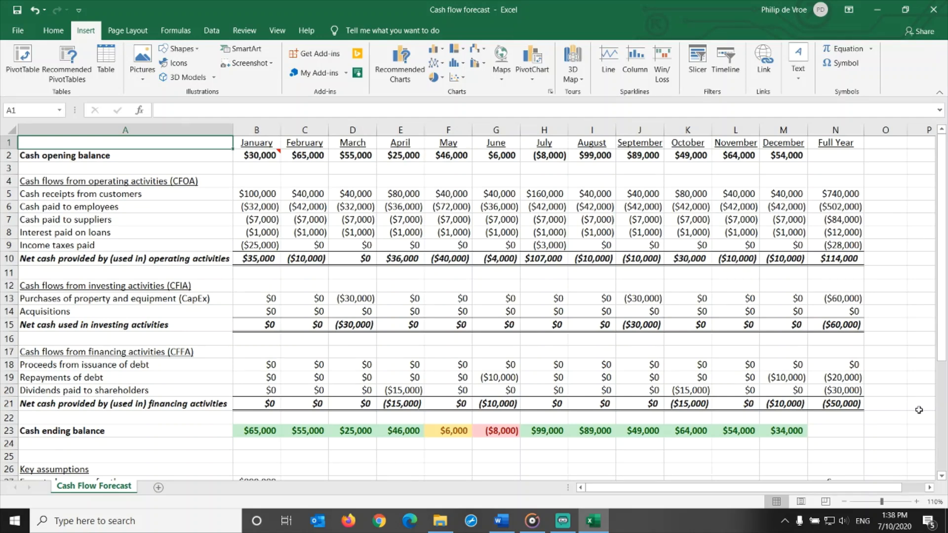
Step: Survey the forecast table's January–December columns, row labels and Full Year column
drag(257, 143, 783, 142)
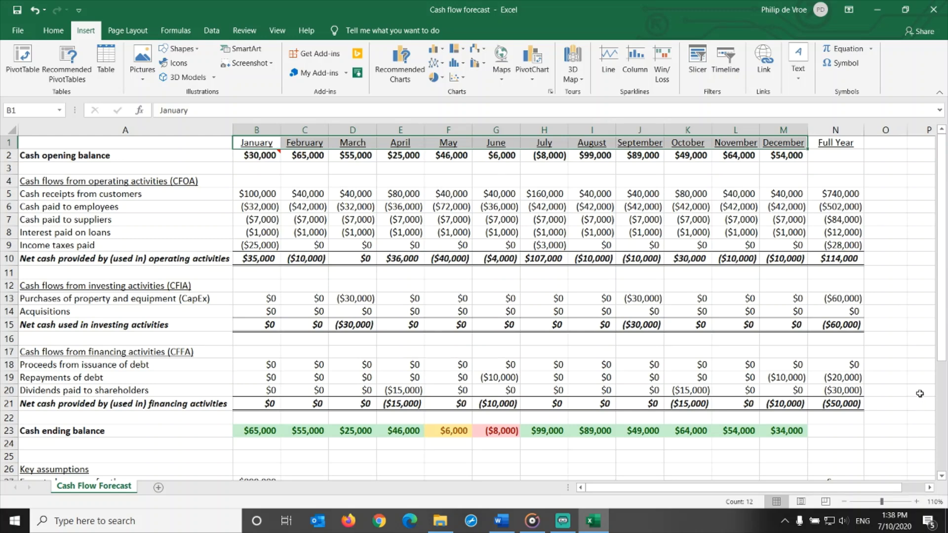
click(834, 129)
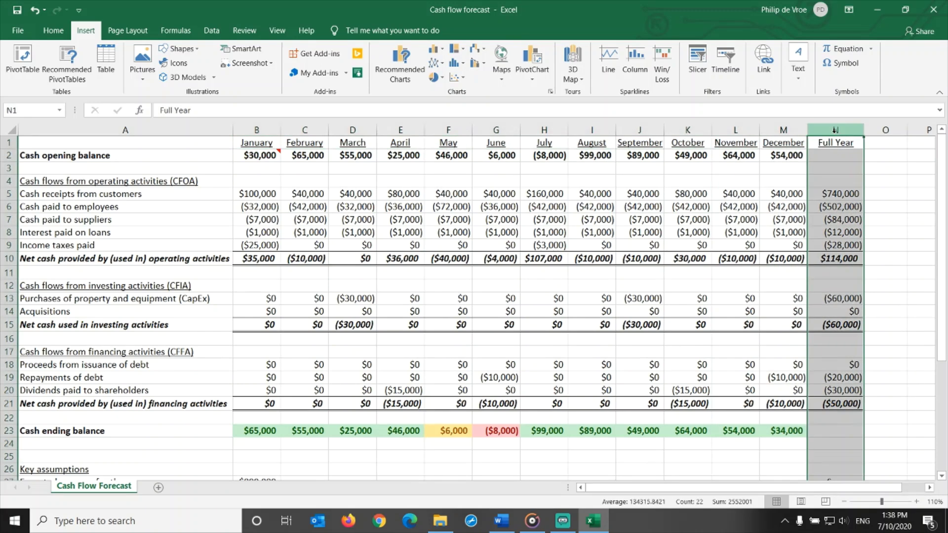
click(835, 430)
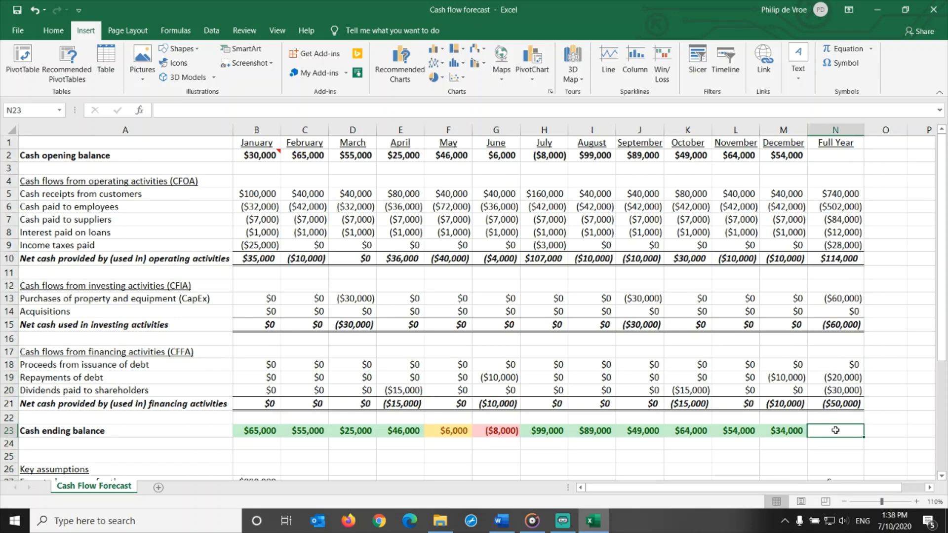
drag(834, 430, 22, 142)
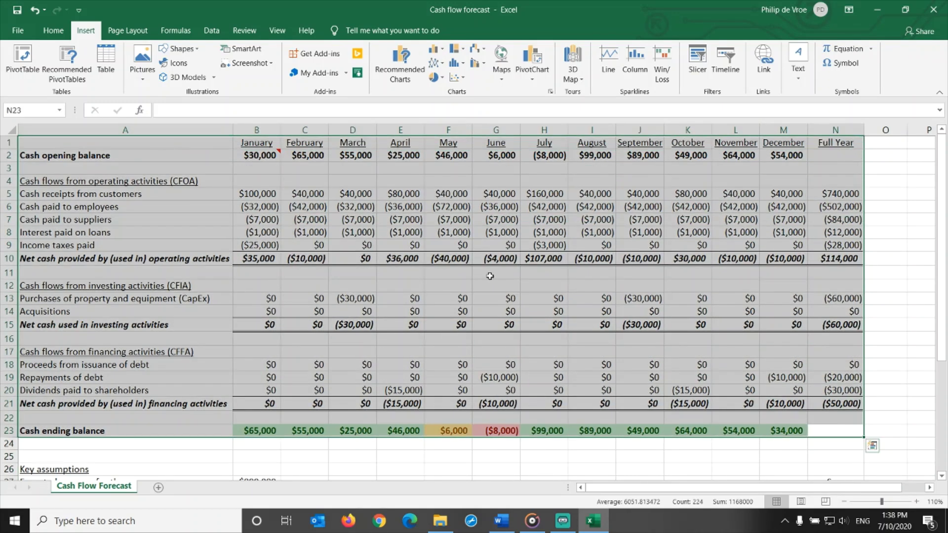
click(529, 284)
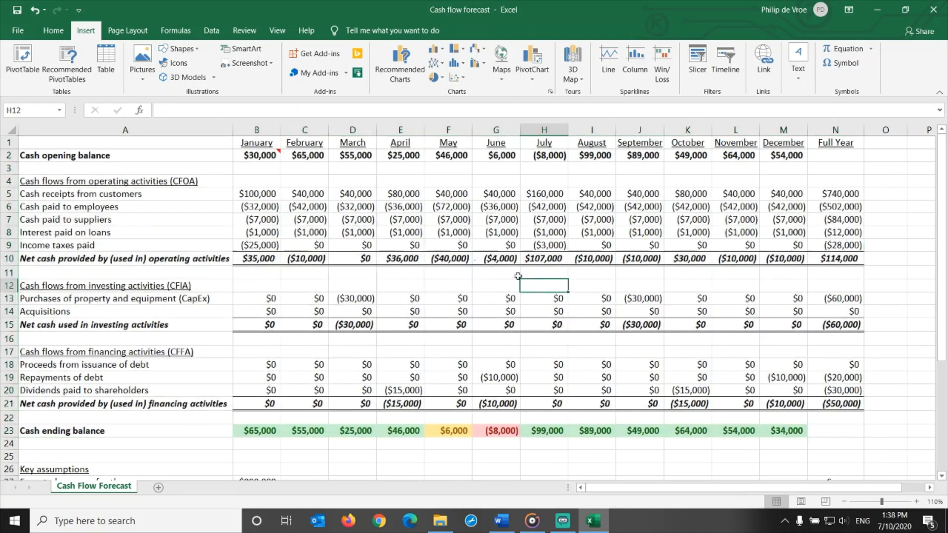
drag(256, 129, 784, 130)
click(186, 126)
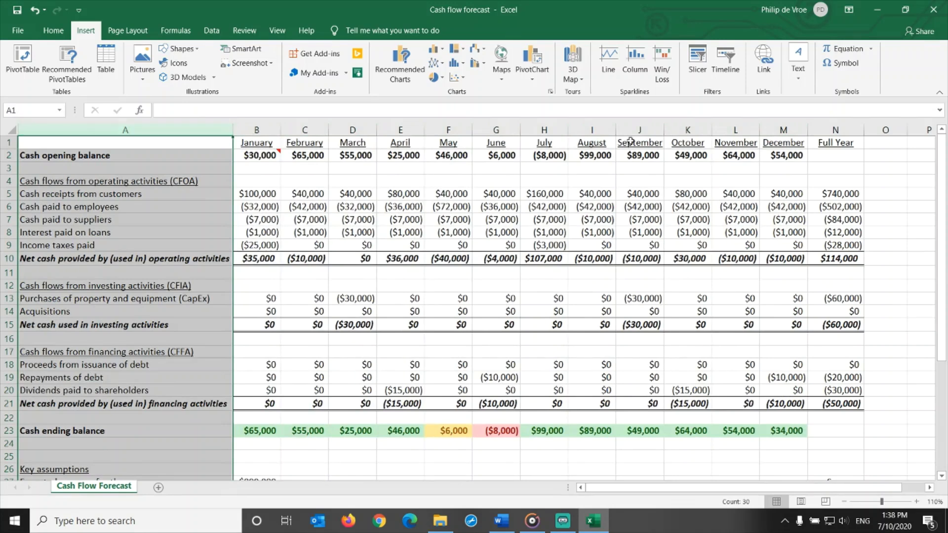
click(822, 127)
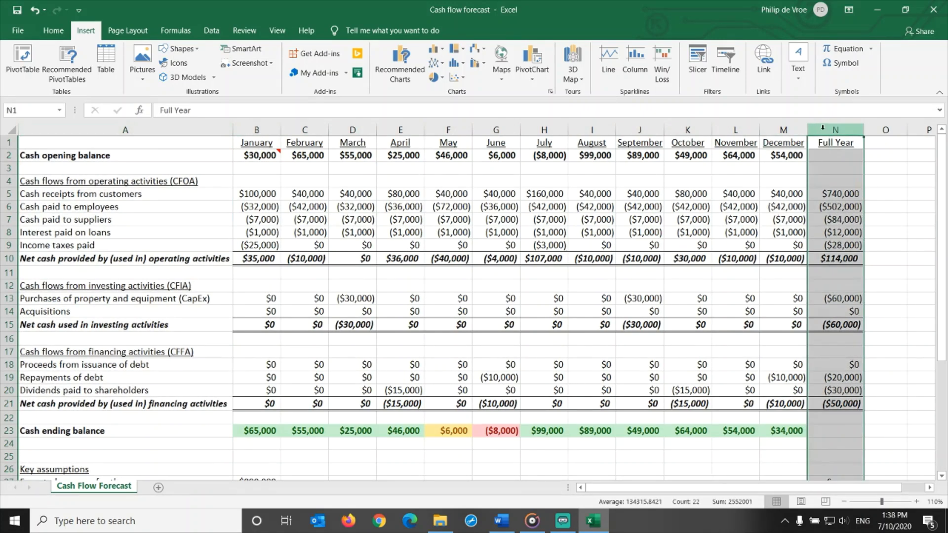
click(211, 143)
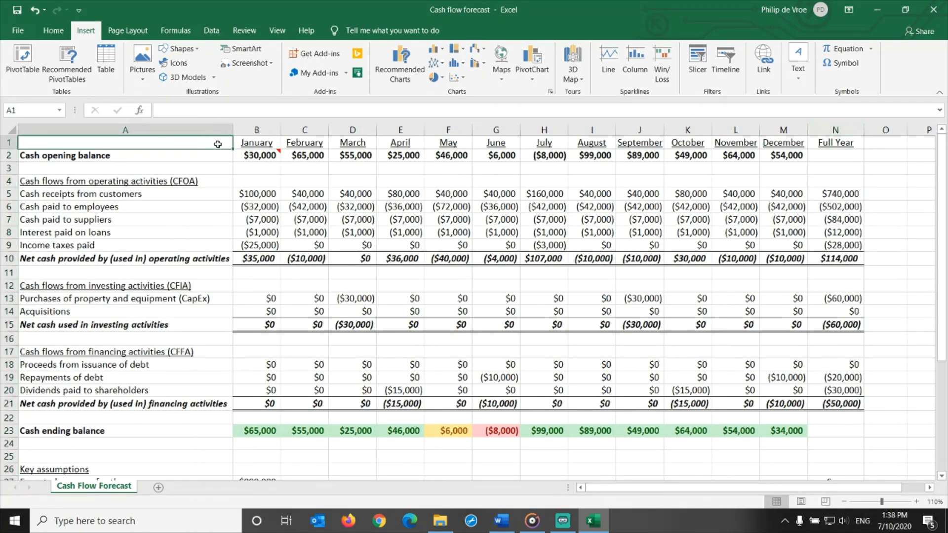
Step: Inspect the Cash opening balance row: January's $30,000 and the linked monthly opening formulas
click(4, 155)
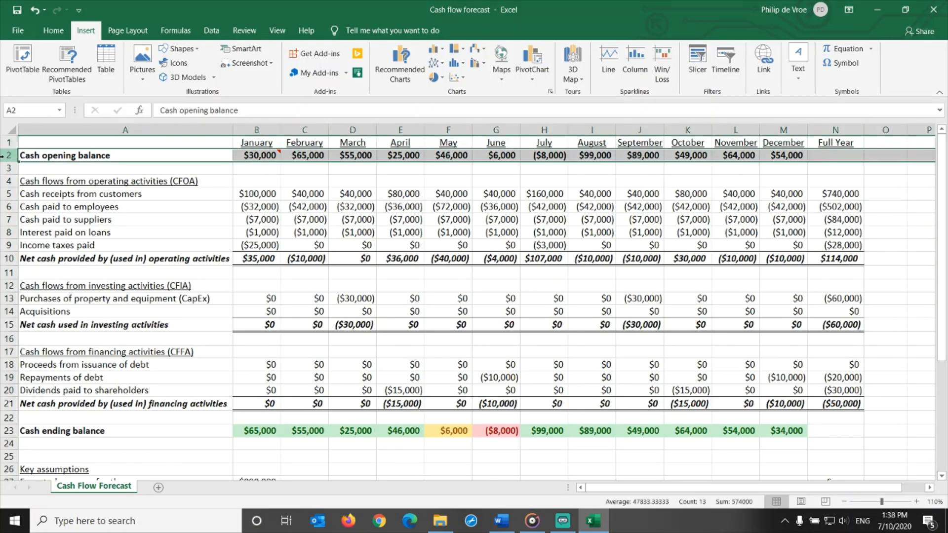
mouse_move(243, 156)
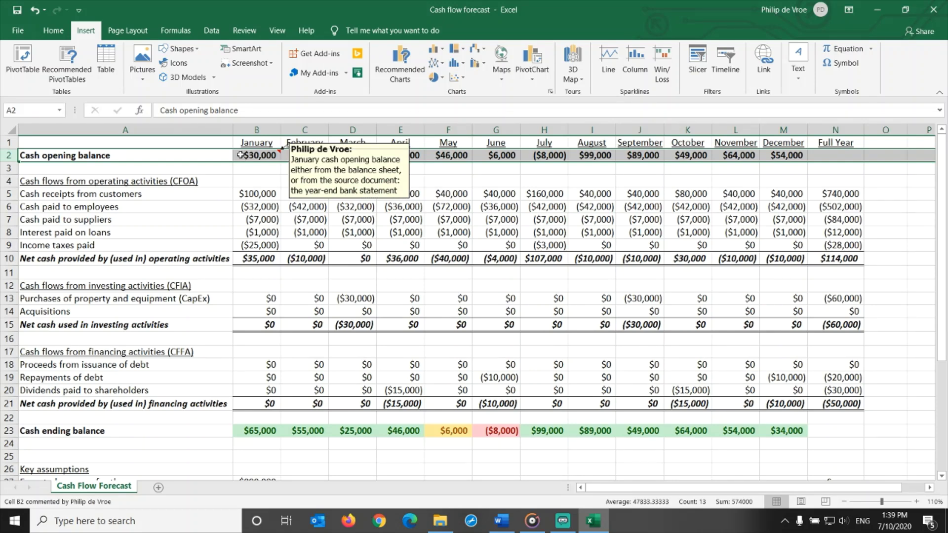
click(240, 155)
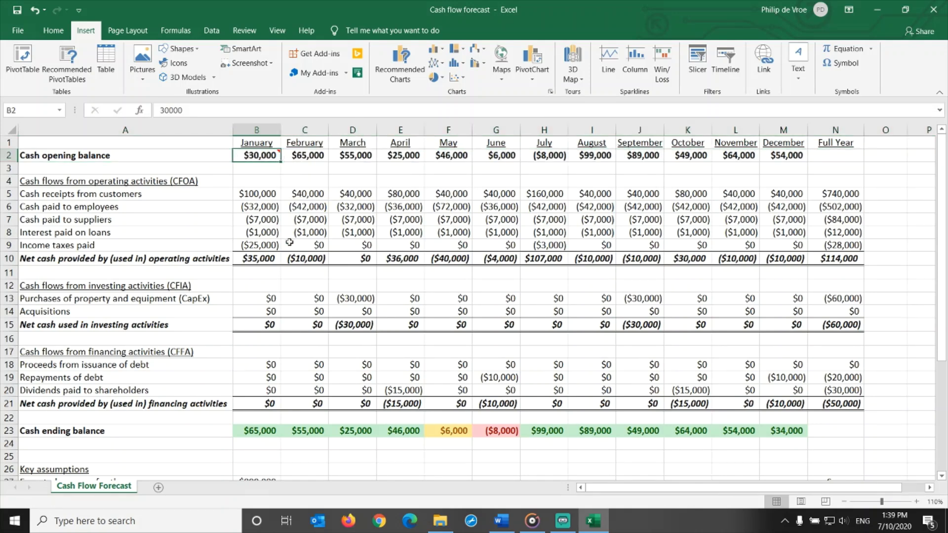
key(Right)
key(Right)
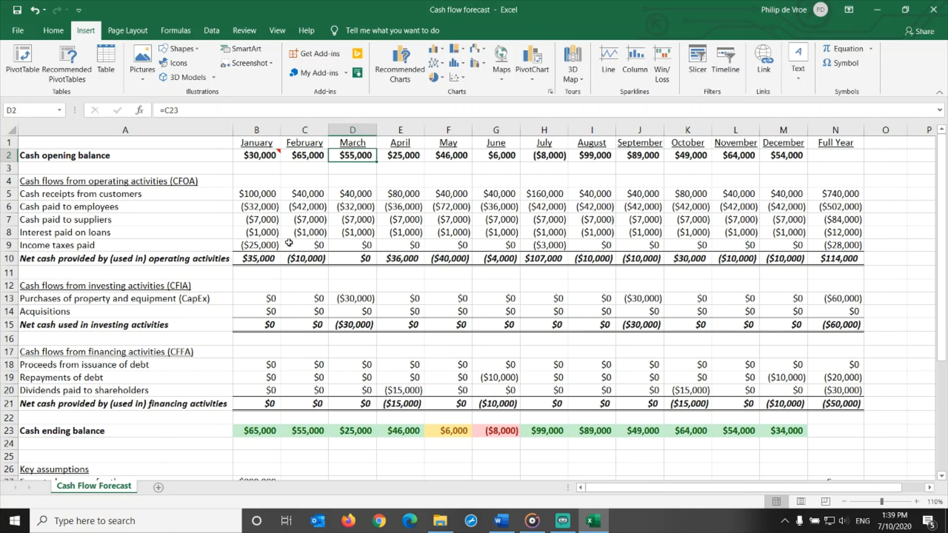
key(Right)
key(Right)
key(Right)
key(Right)
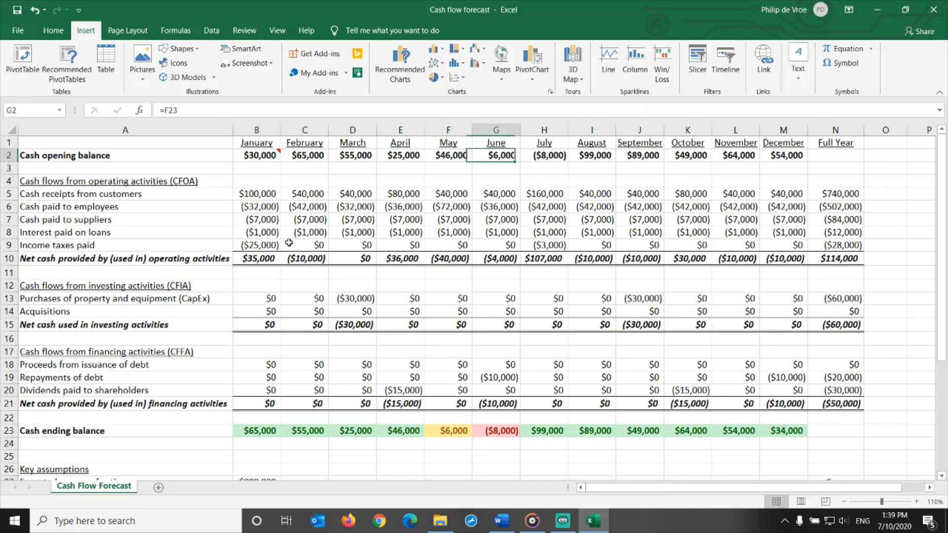
key(Right)
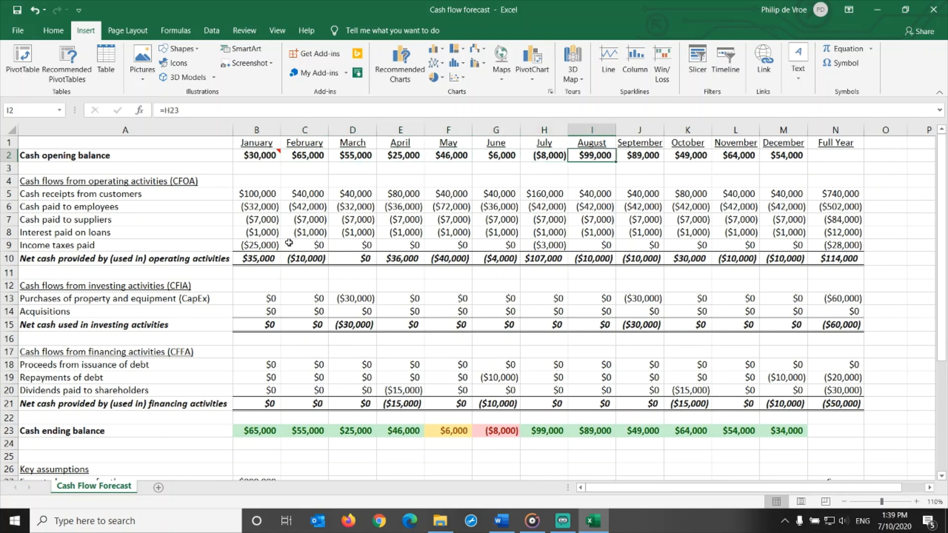
click(310, 430)
click(363, 156)
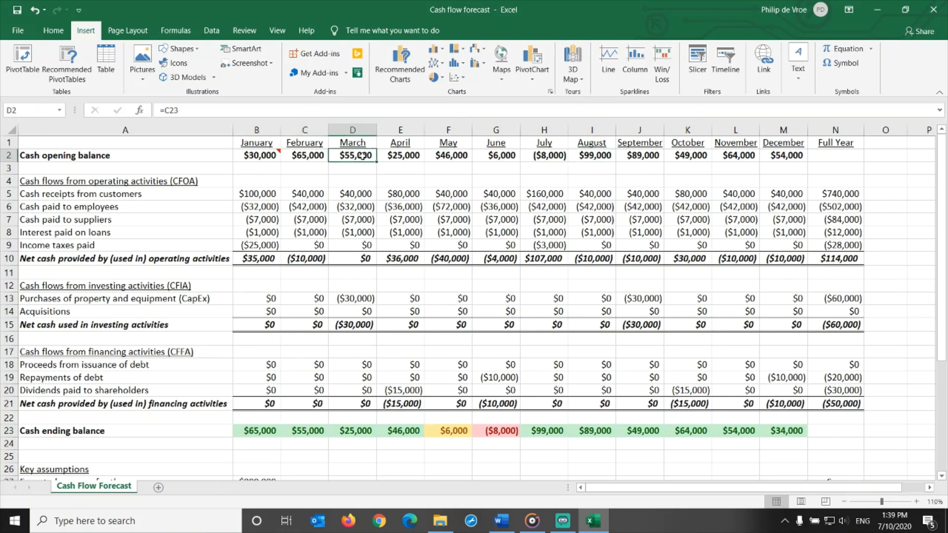
click(256, 129)
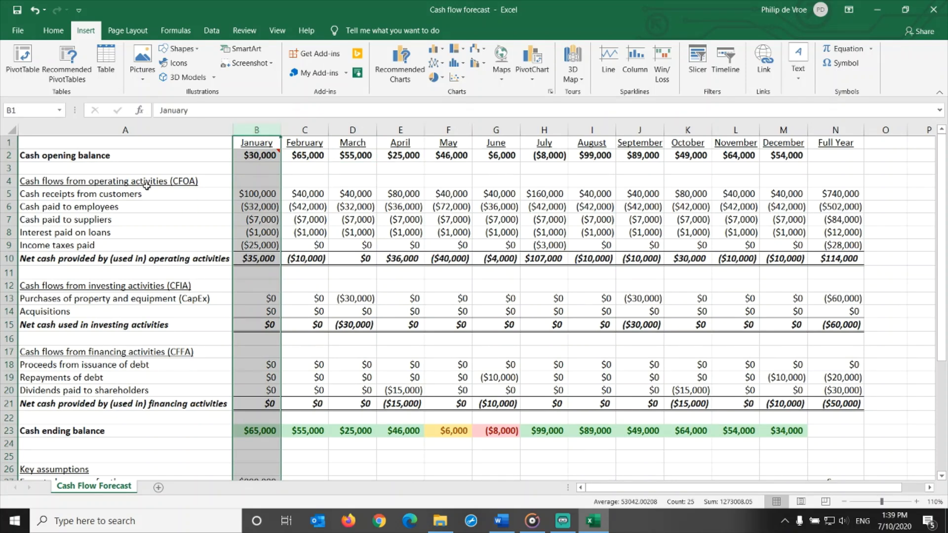
click(125, 143)
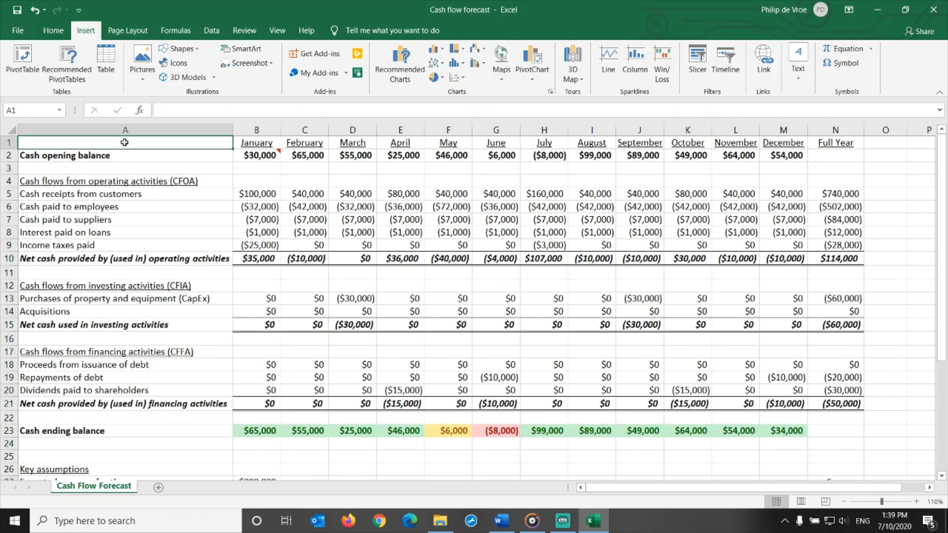
Step: Review the operating activities rows from cash receipts through interest paid and the net total
drag(9, 182, 9, 405)
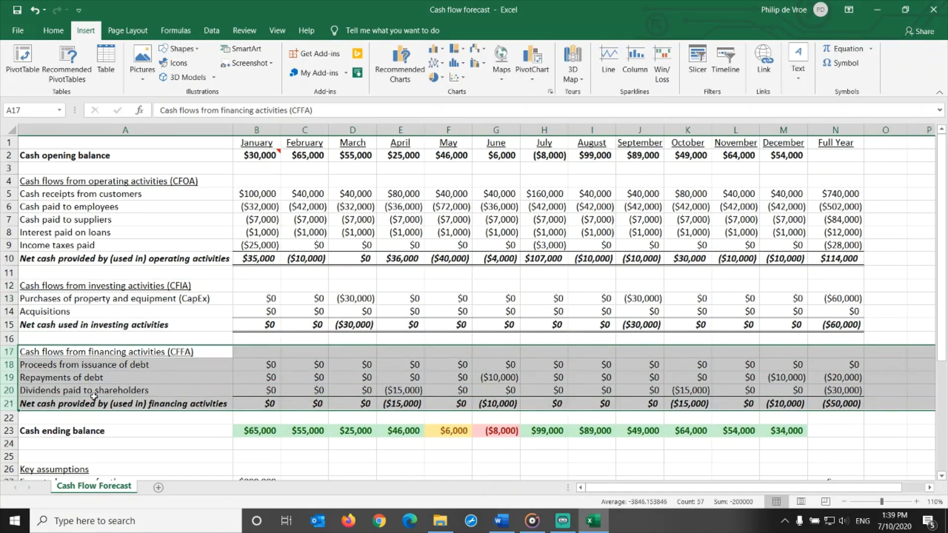
click(74, 180)
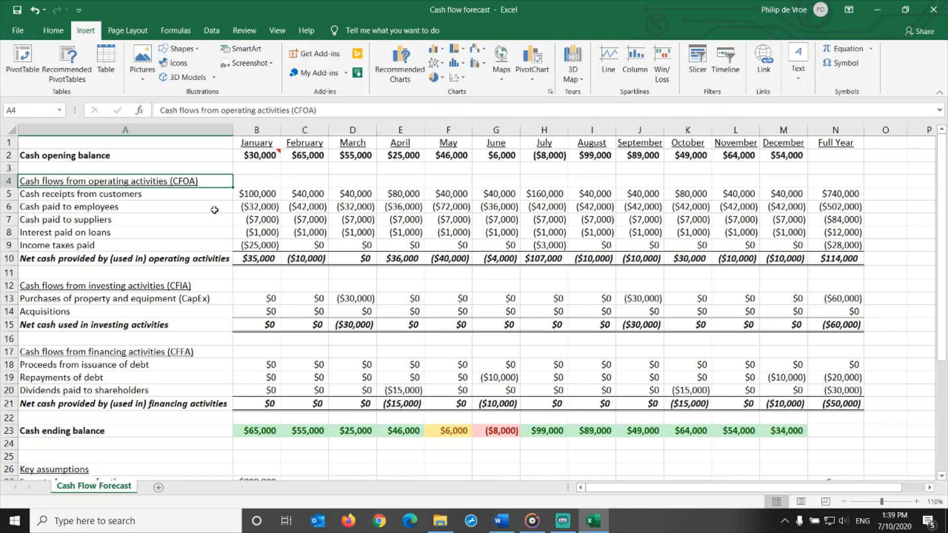
key(Down)
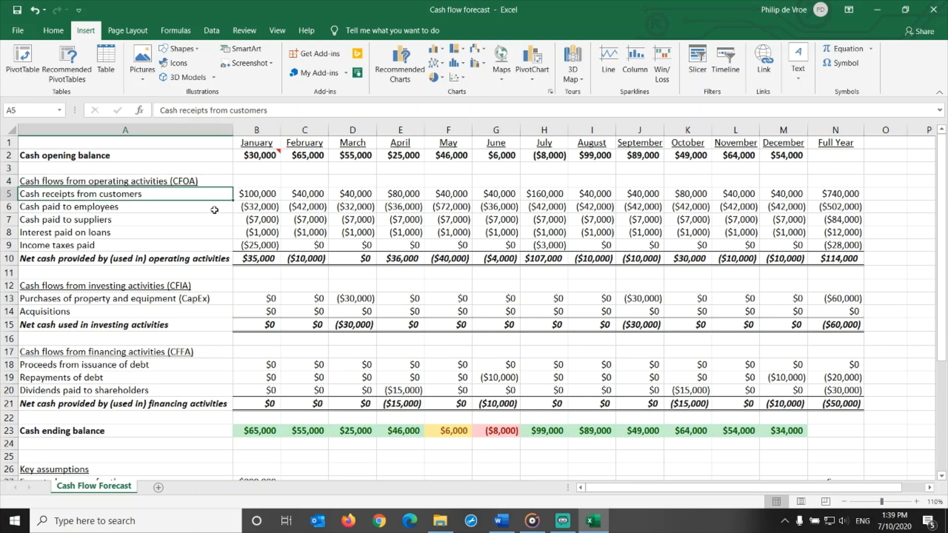
key(Down)
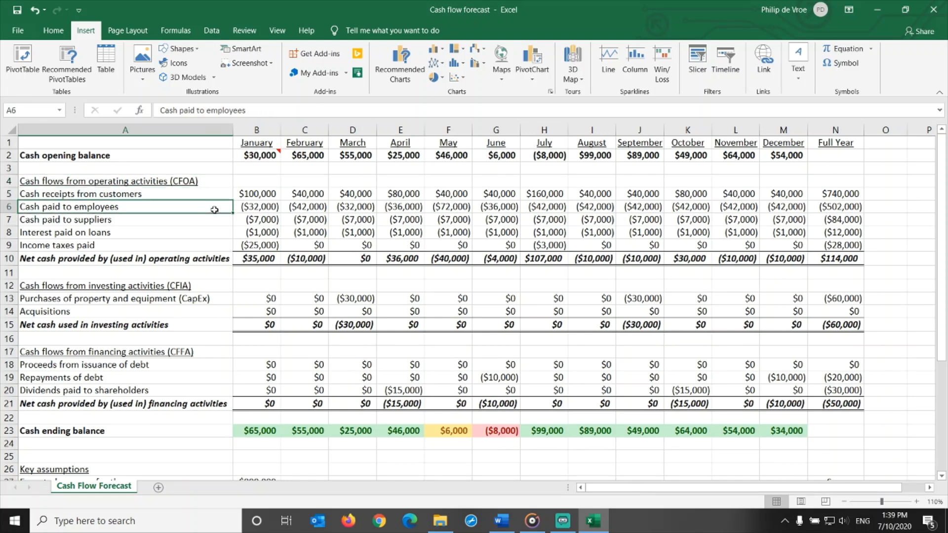
key(Down)
key(Down)
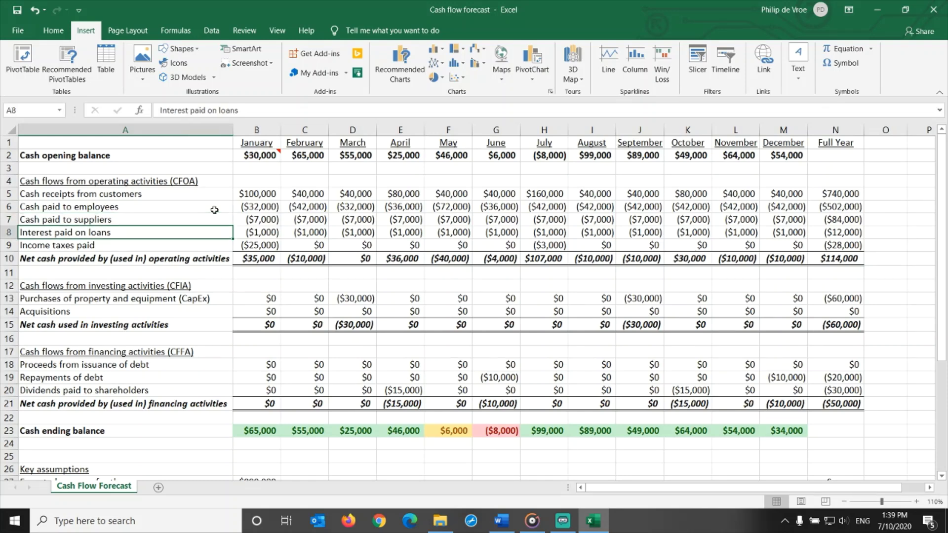
key(Down)
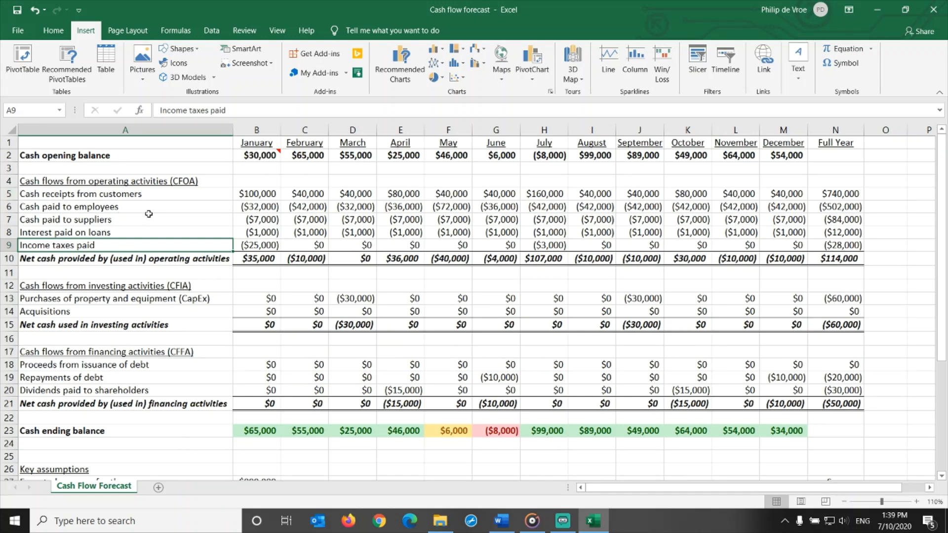
click(153, 256)
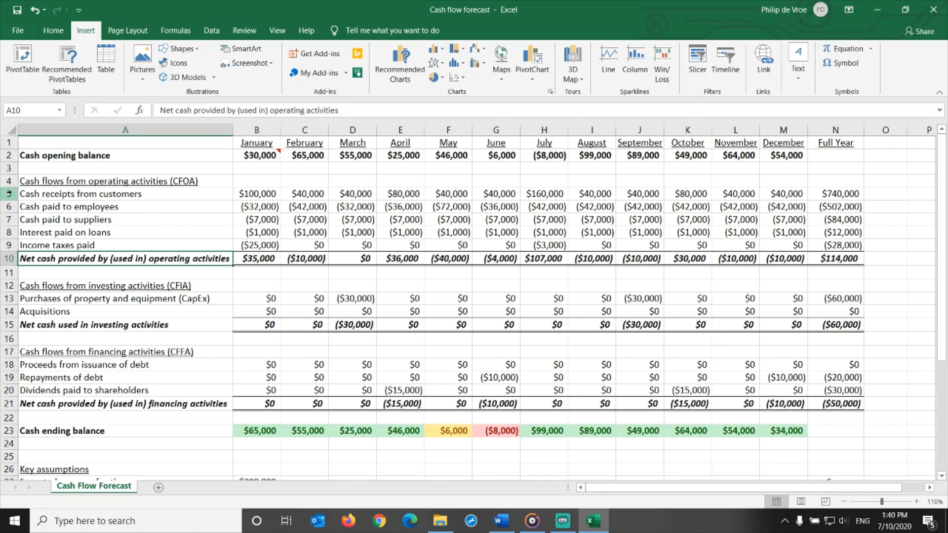
click(8, 207)
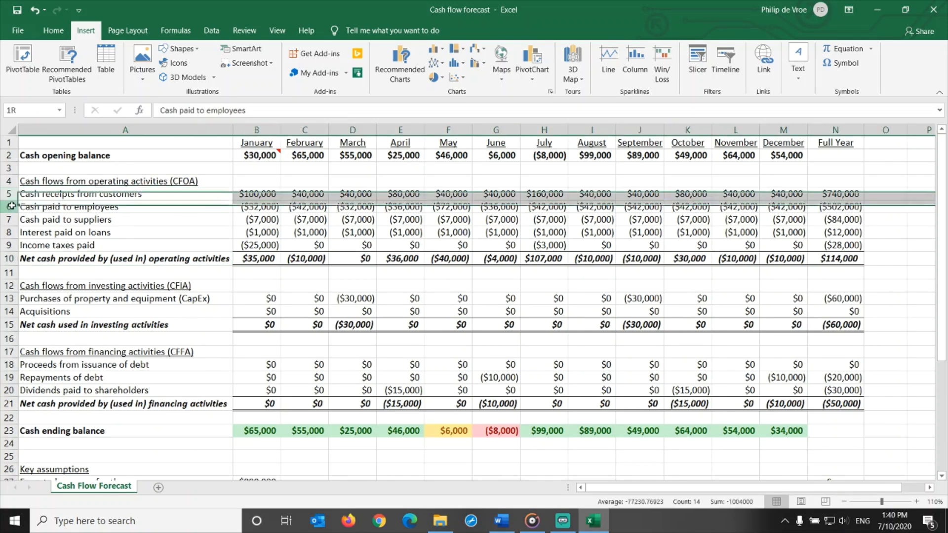
drag(12, 207, 8, 246)
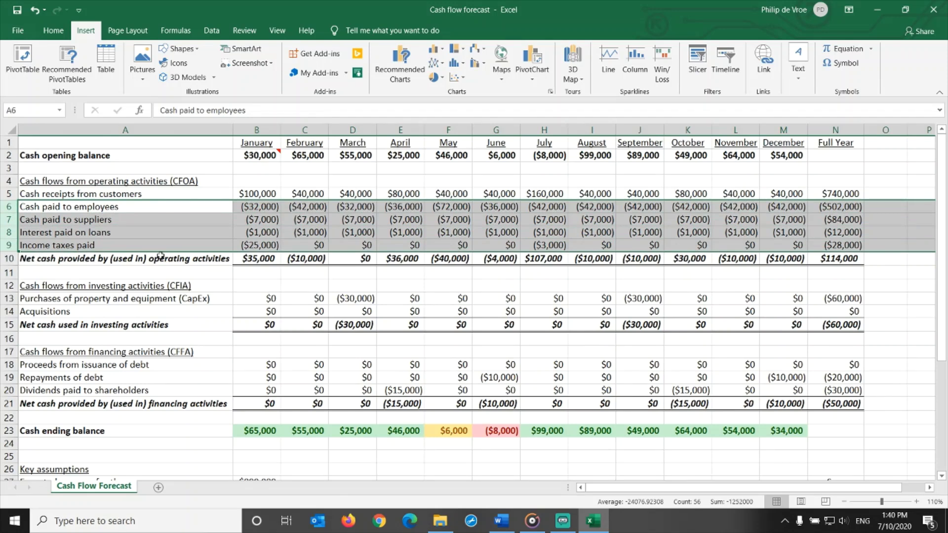
click(179, 182)
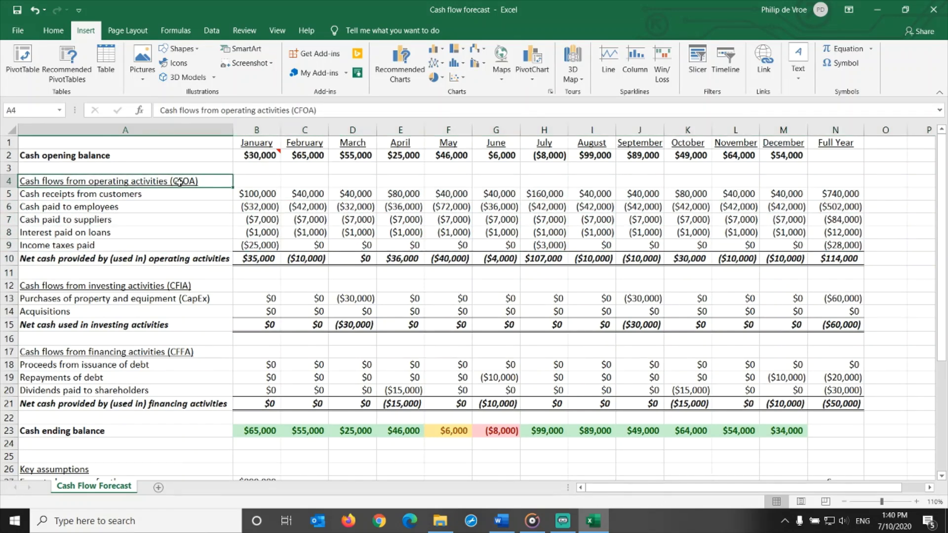
Step: Check employee and supplier payment formulas, then insert a row above Interest paid and undo it
click(256, 207)
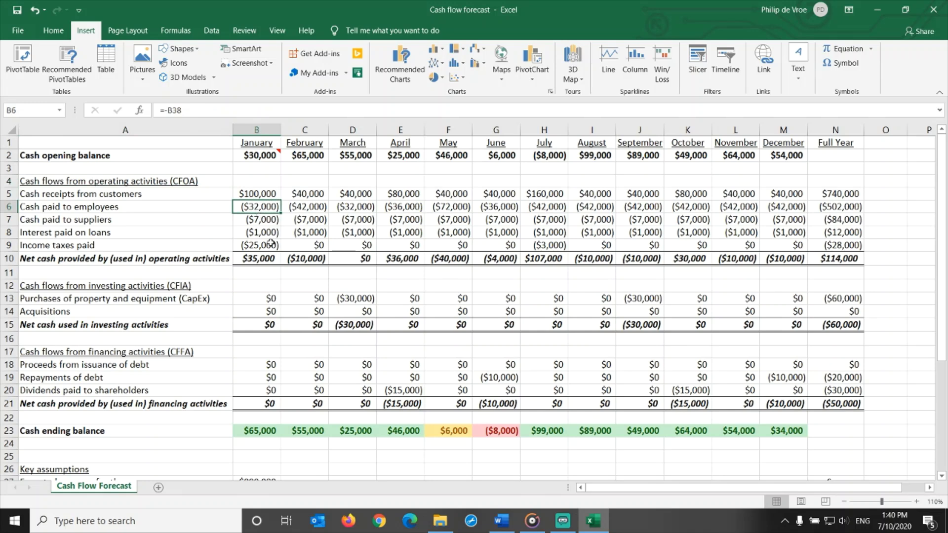
key(Right)
key(Right)
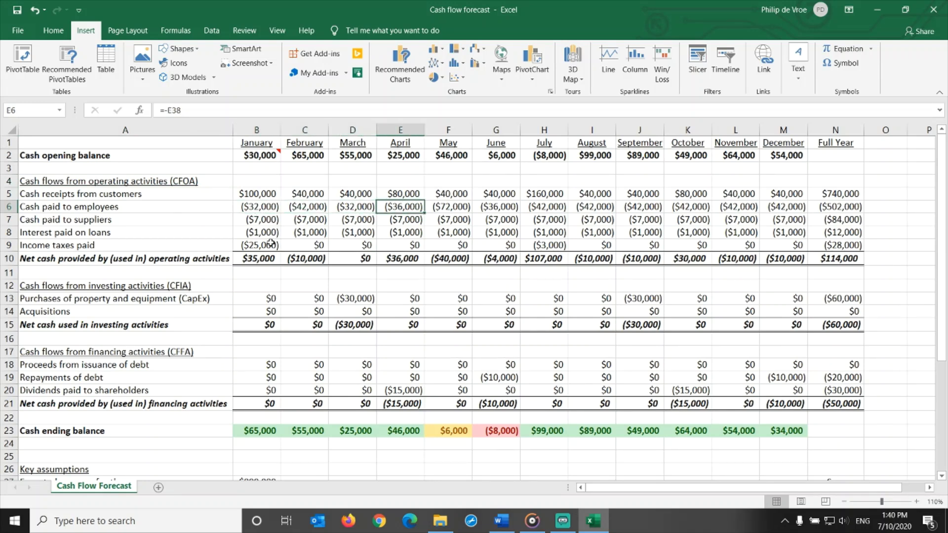
key(Down)
key(Right)
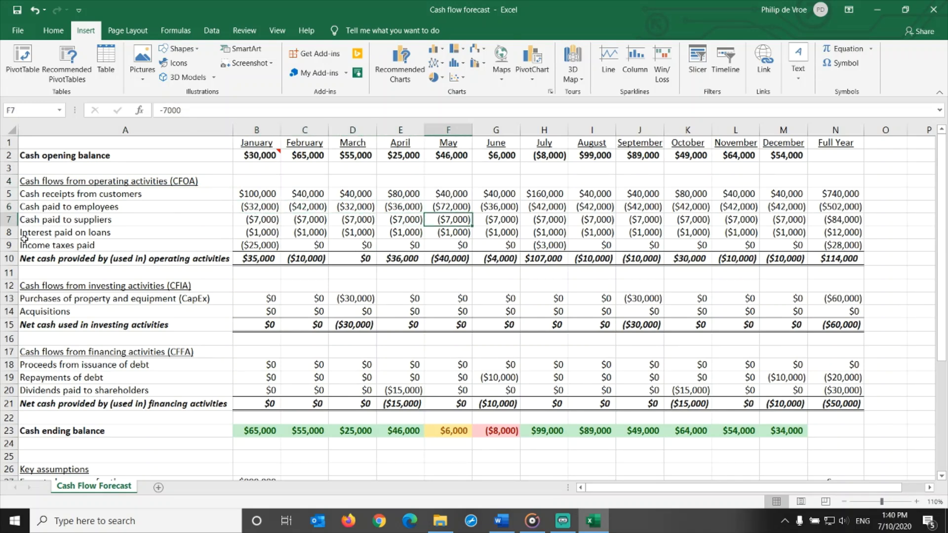
click(9, 232)
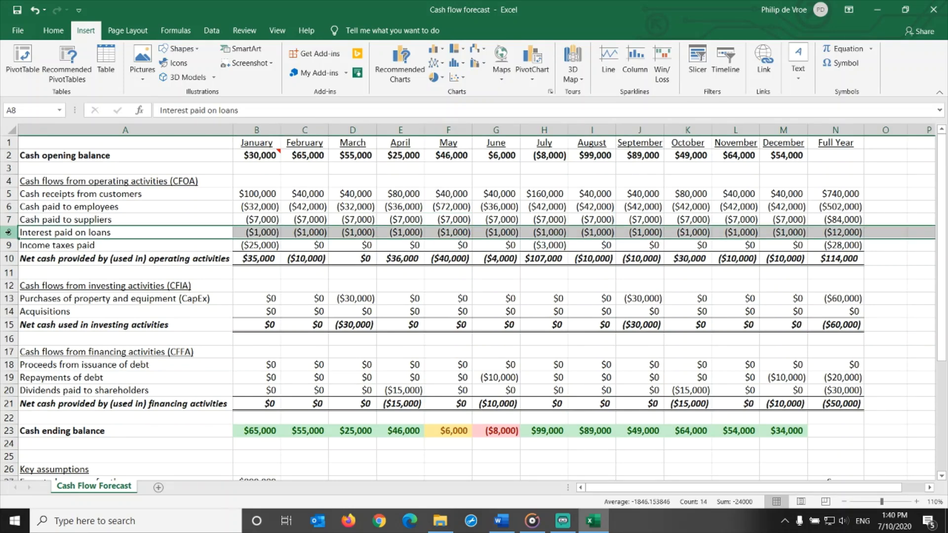
key(ctrl+shift+equal)
click(41, 232)
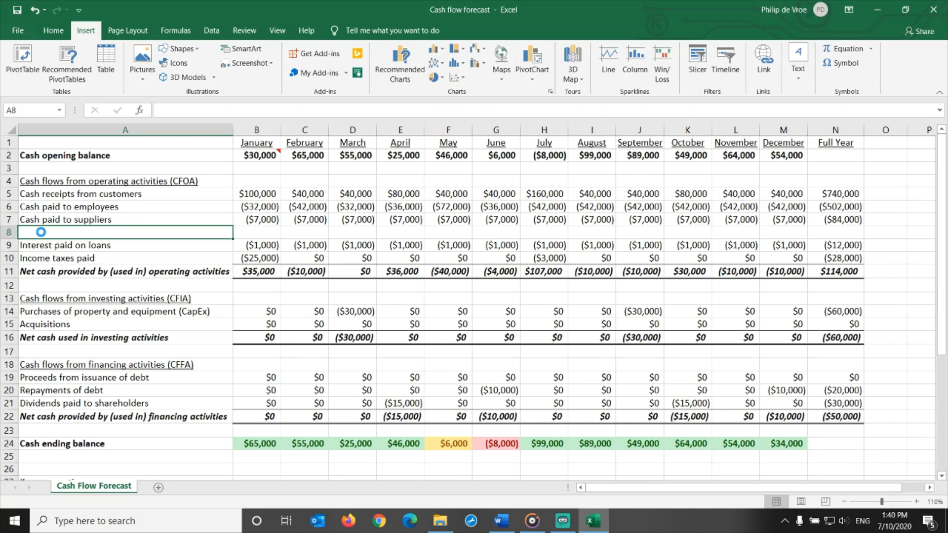
key(ctrl+z)
Step: Check the monthly cash receipts formulas from January to September, leaving them unchanged
click(173, 192)
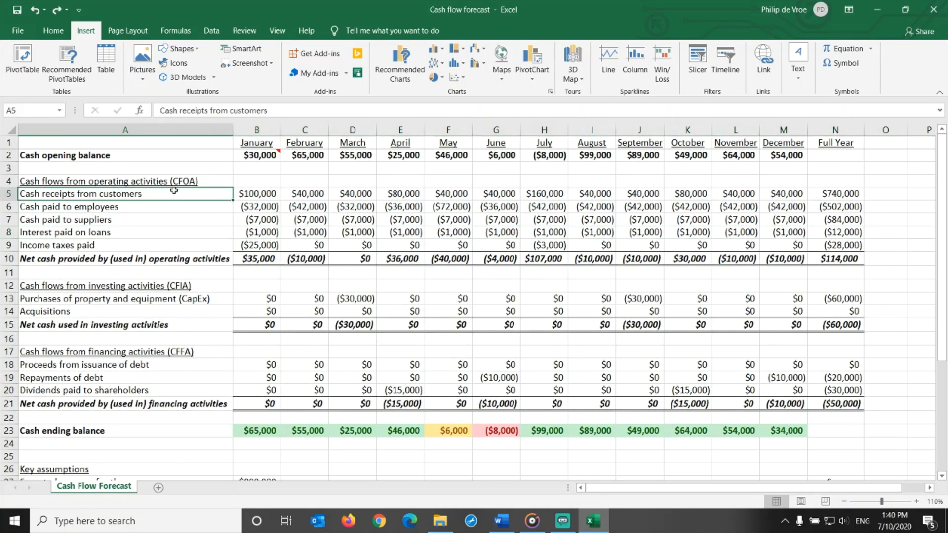
click(7, 193)
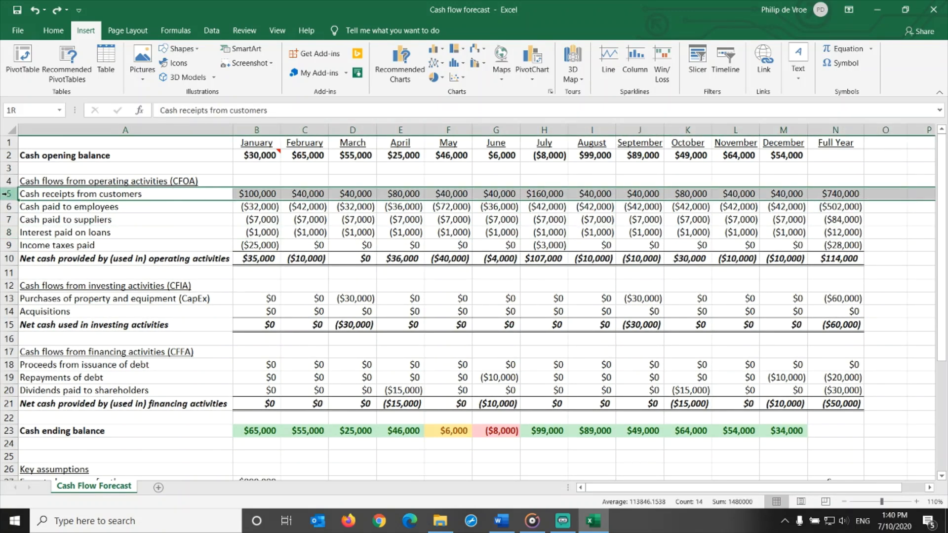
click(245, 195)
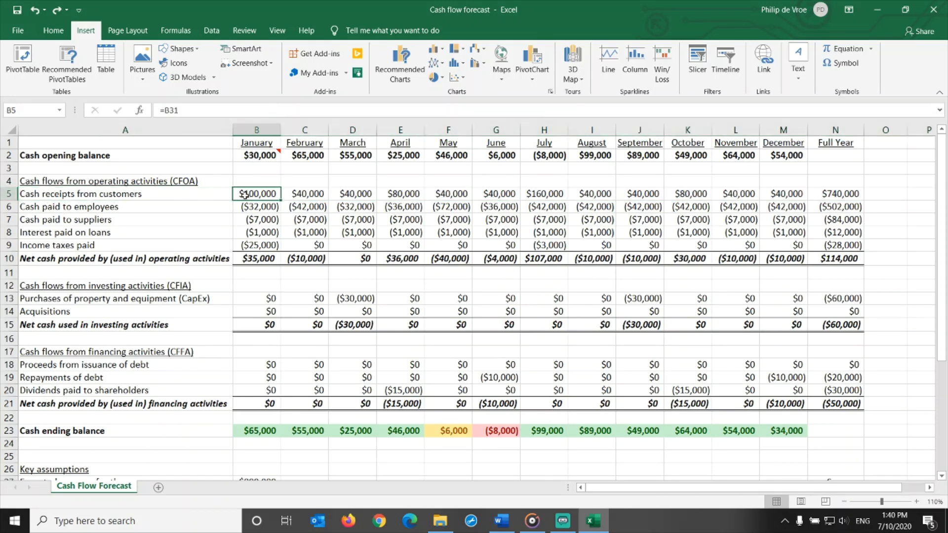
key(Right)
key(Right)
key(Right)
key(Right)
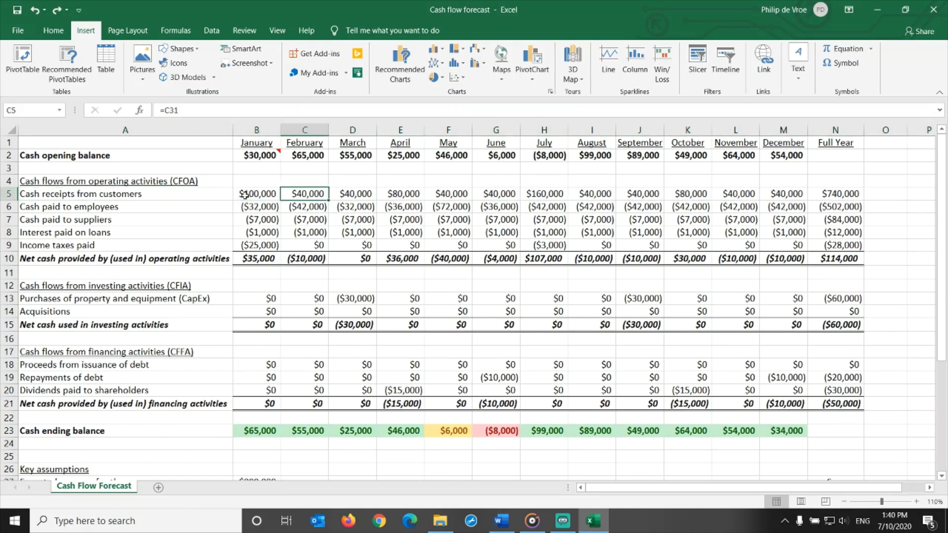
key(Right)
key(Right)
key(Right)
key(Right)
key(Right)
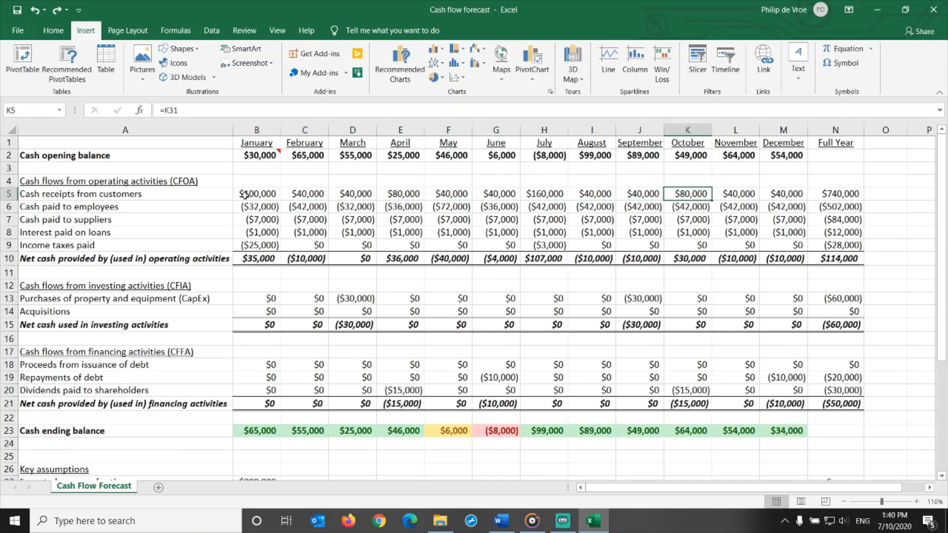
click(245, 195)
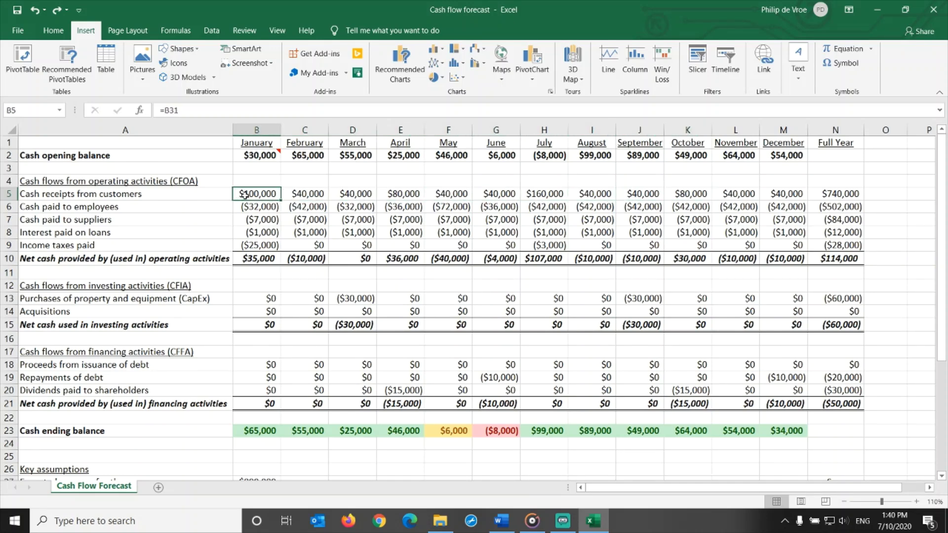
click(199, 110)
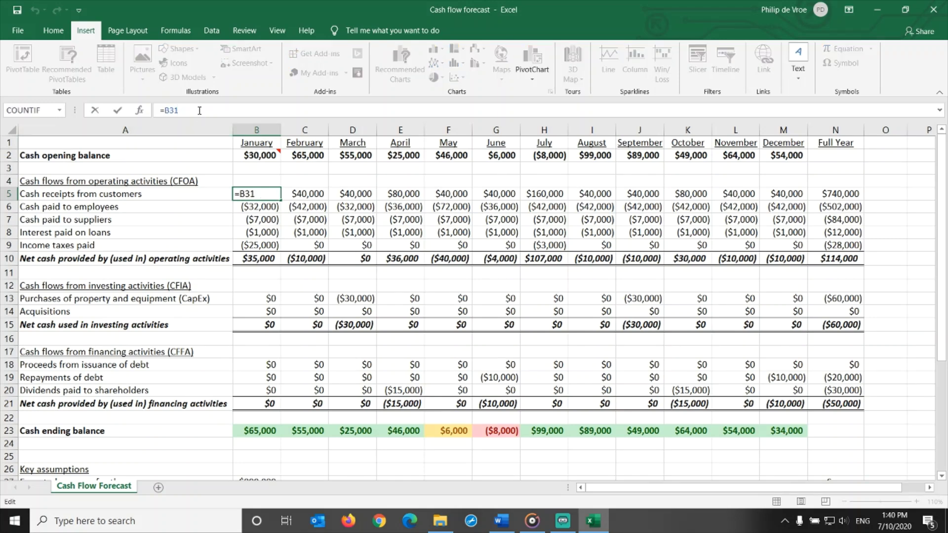
key(Escape)
Step: Go to the Key assumptions block and check the $800,000 expected annual revenue
scroll(274, 267, down, 5)
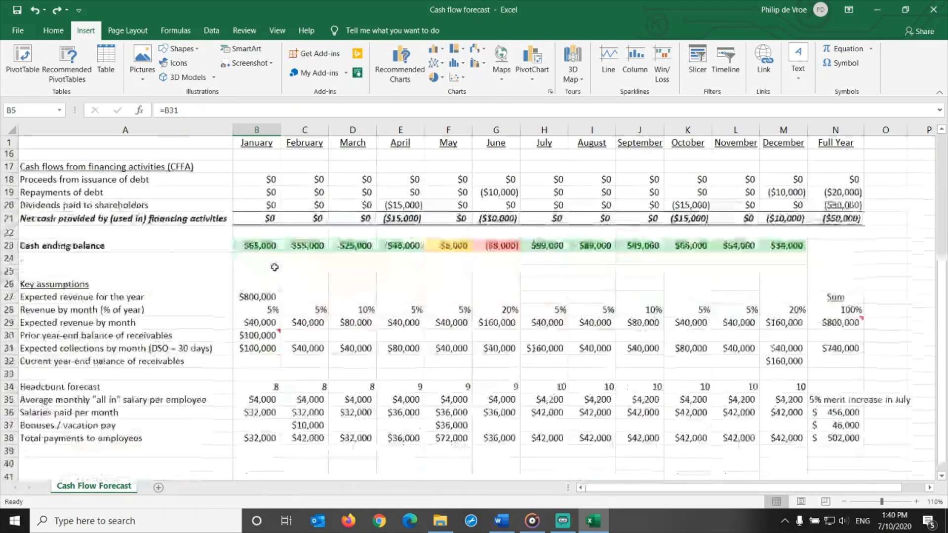
scroll(274, 267, down, 3)
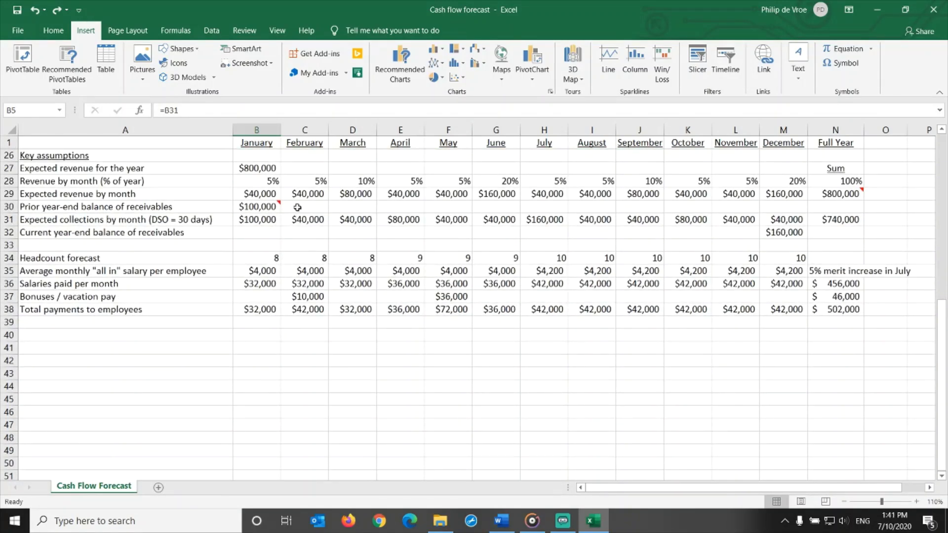
click(127, 156)
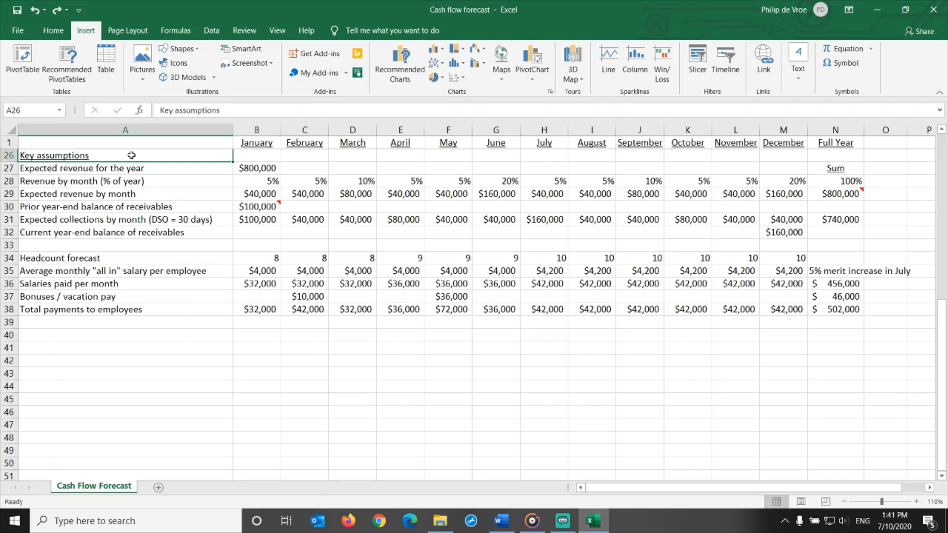
click(261, 169)
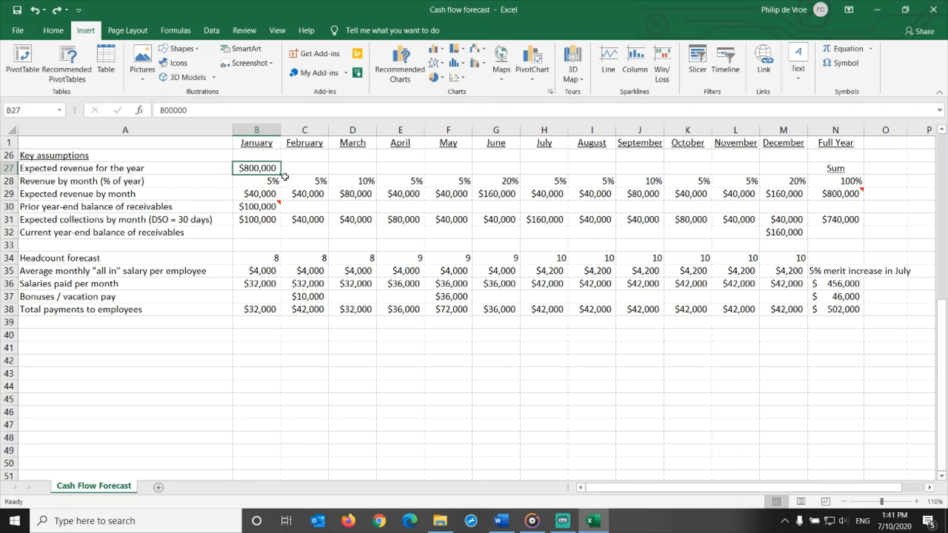
Step: Select row 28's revenue percentages quarter by quarter and confirm N28's =SUM(B28:M28) totals 100%
drag(261, 181, 781, 186)
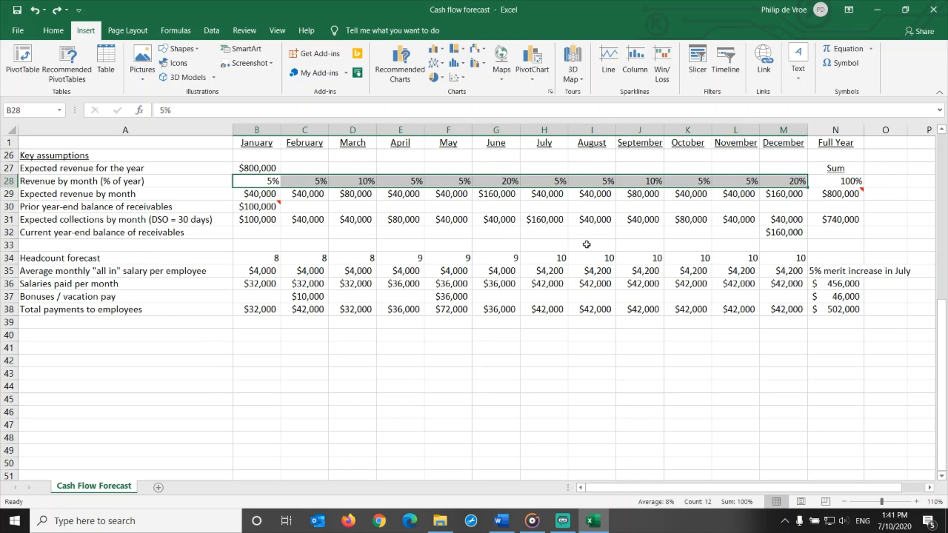
click(262, 181)
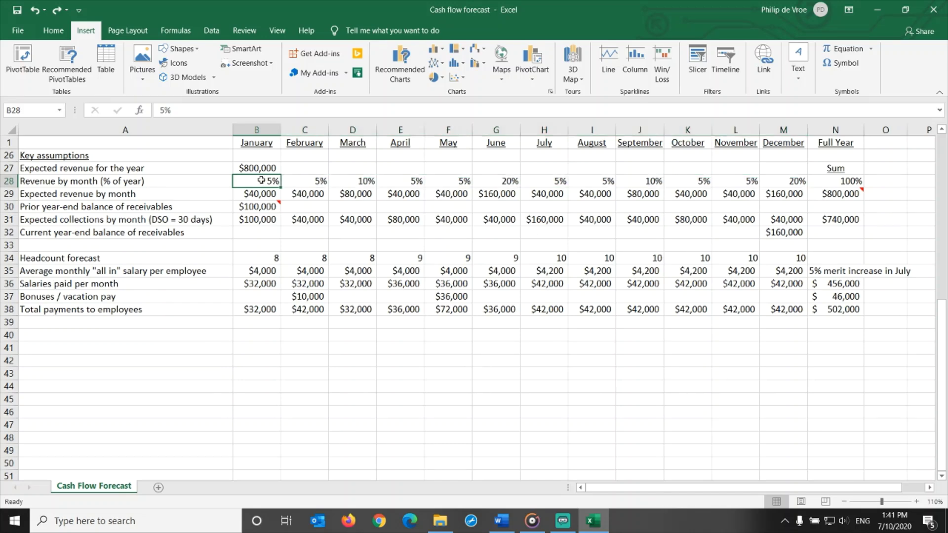
drag(262, 181, 346, 182)
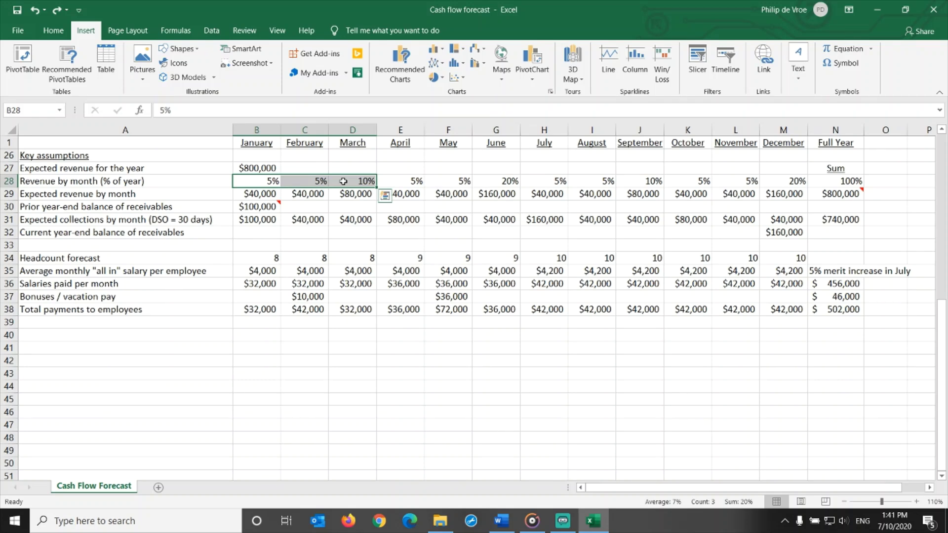
click(343, 181)
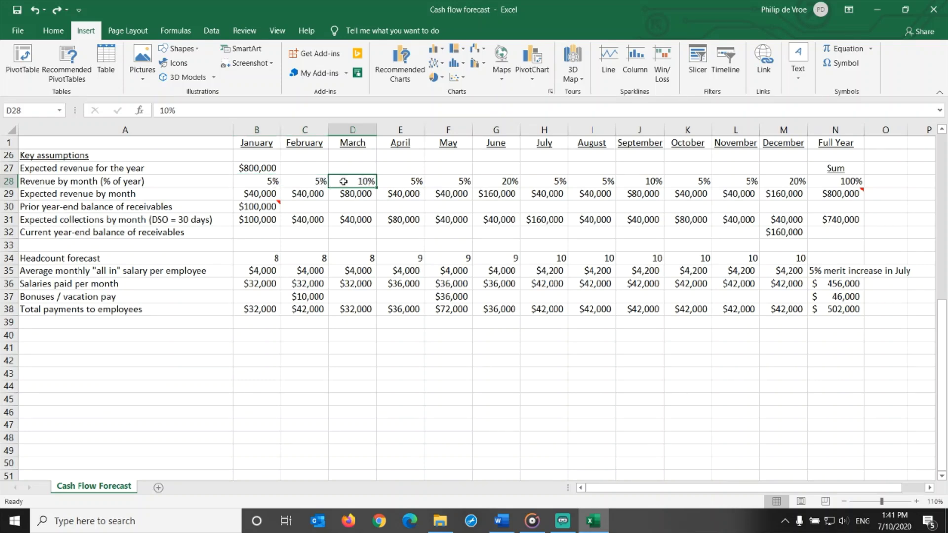
drag(397, 185, 508, 183)
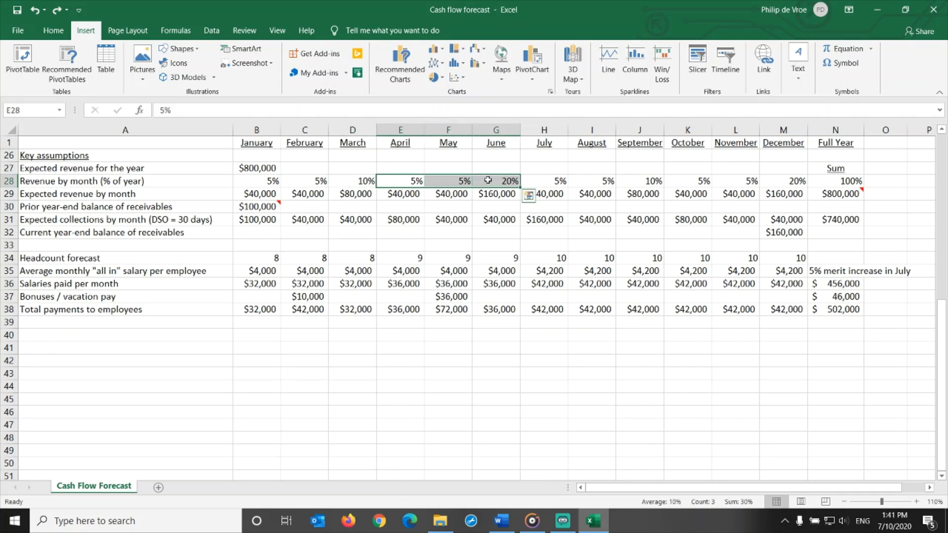
click(488, 181)
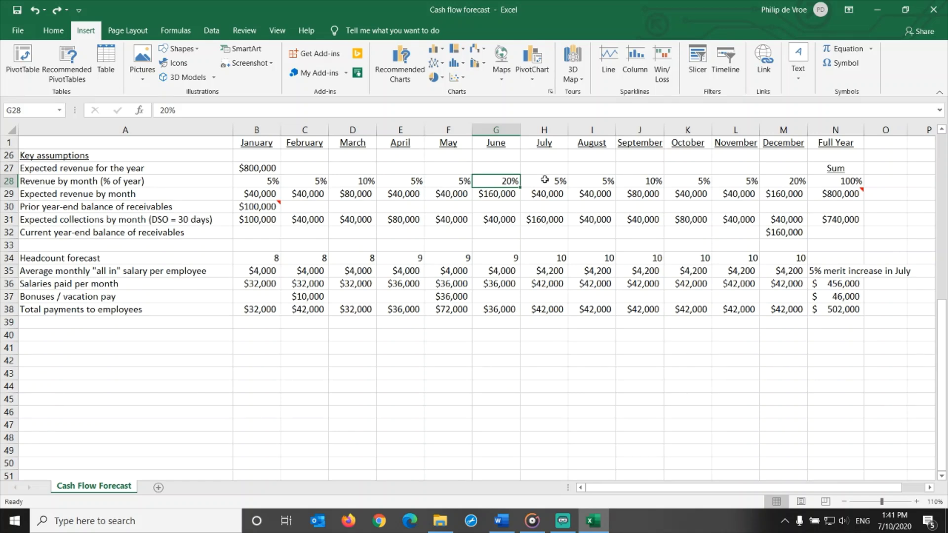
drag(545, 179, 630, 178)
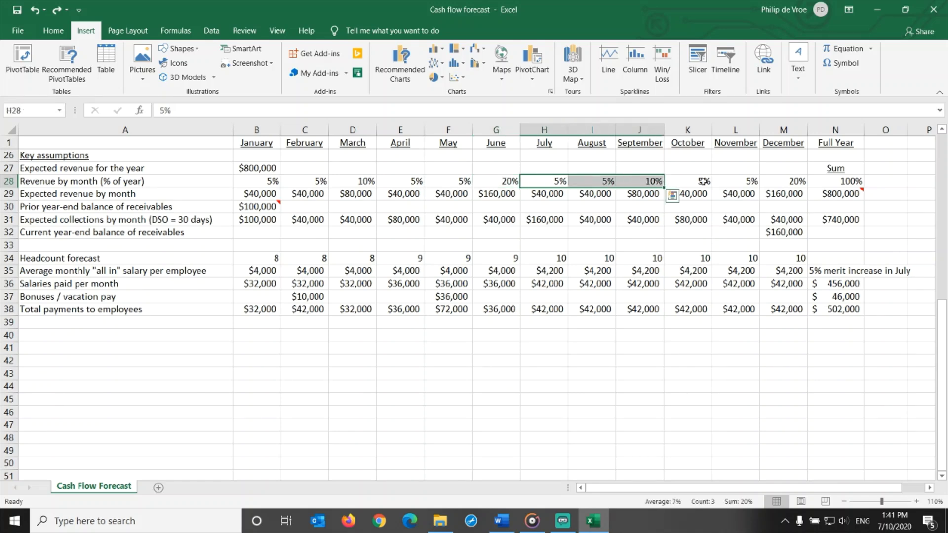
drag(704, 181, 777, 182)
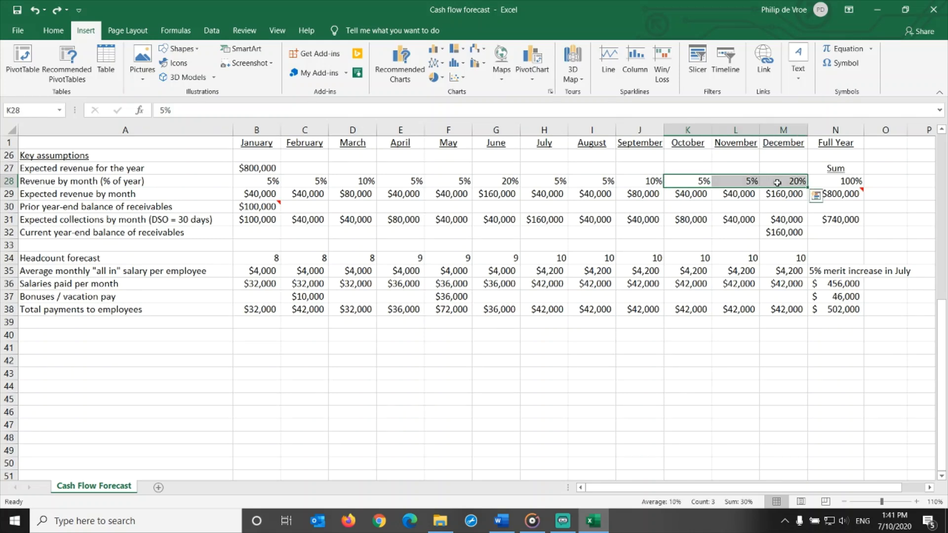
click(838, 182)
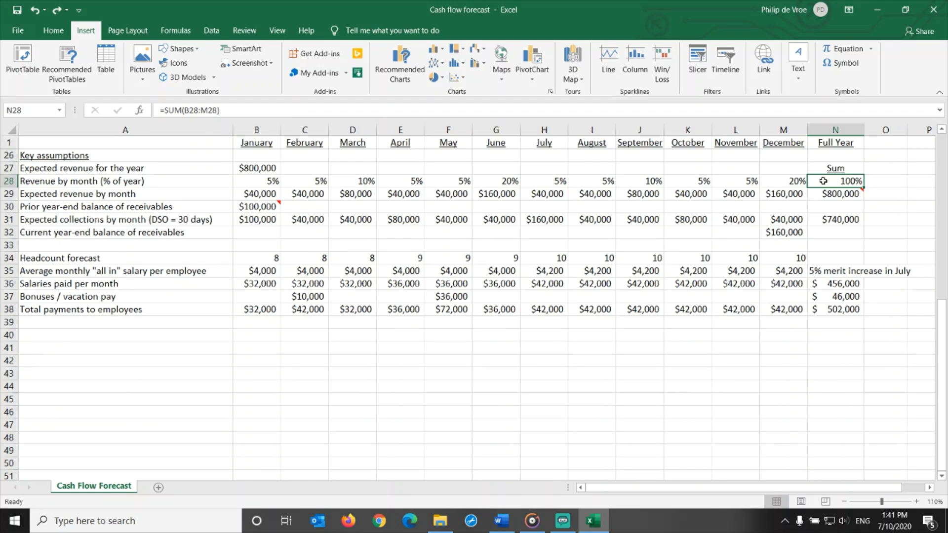
click(261, 193)
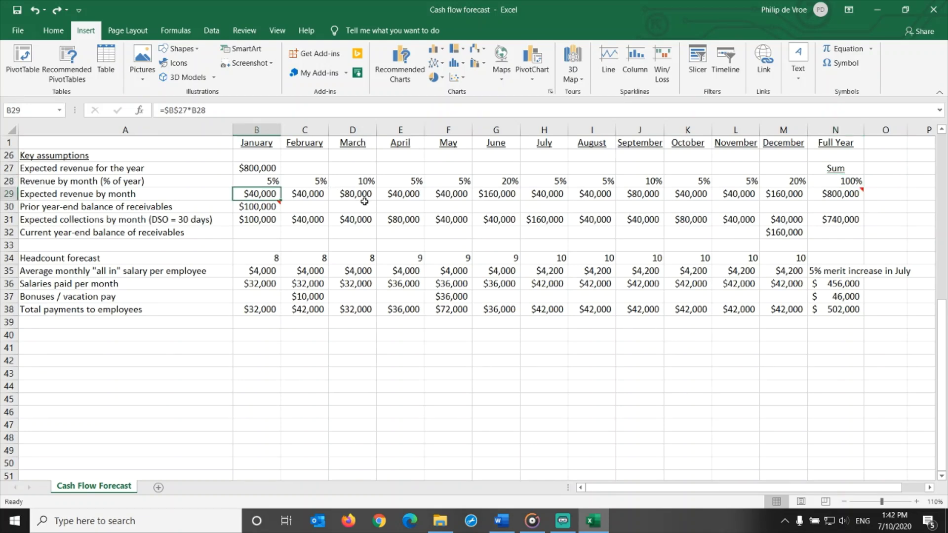
key(Right)
key(Right)
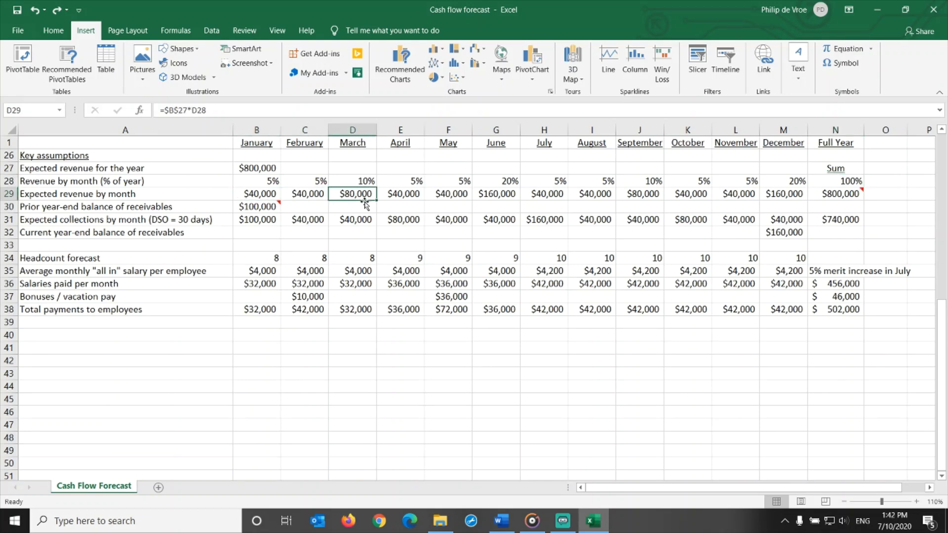
key(Right)
key(Right)
key(Right)
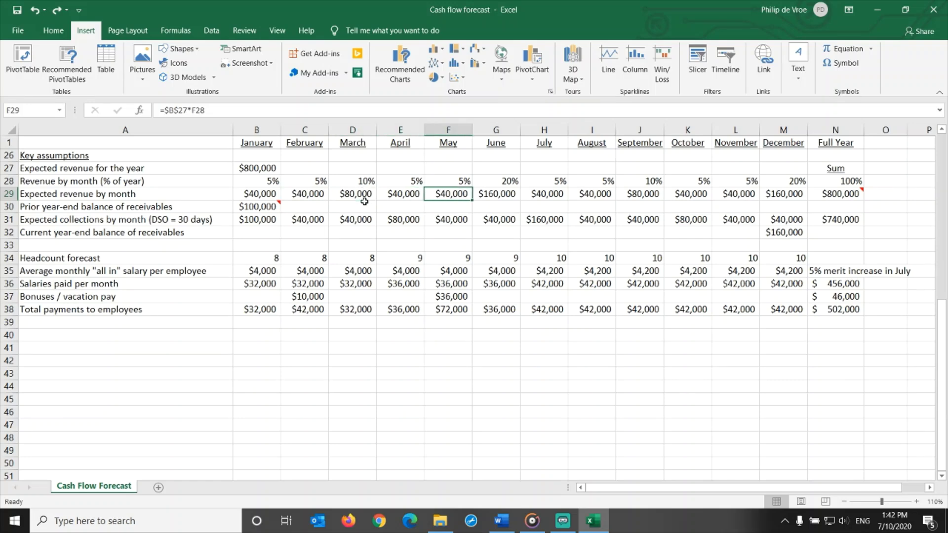
key(Right)
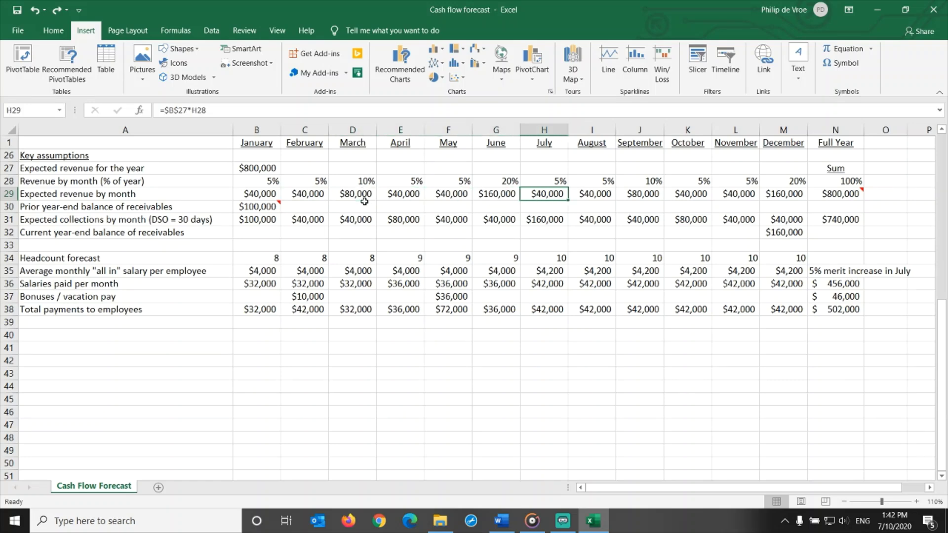
click(273, 193)
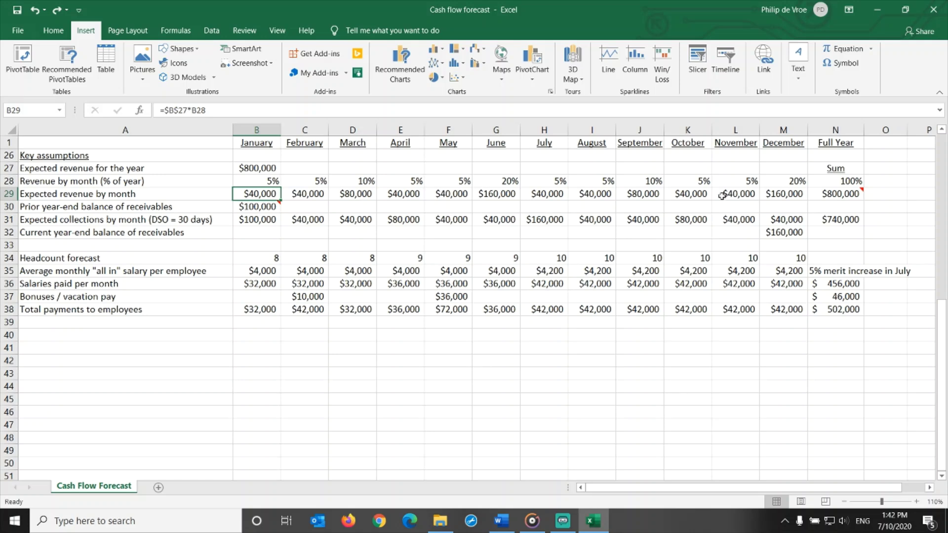
click(817, 193)
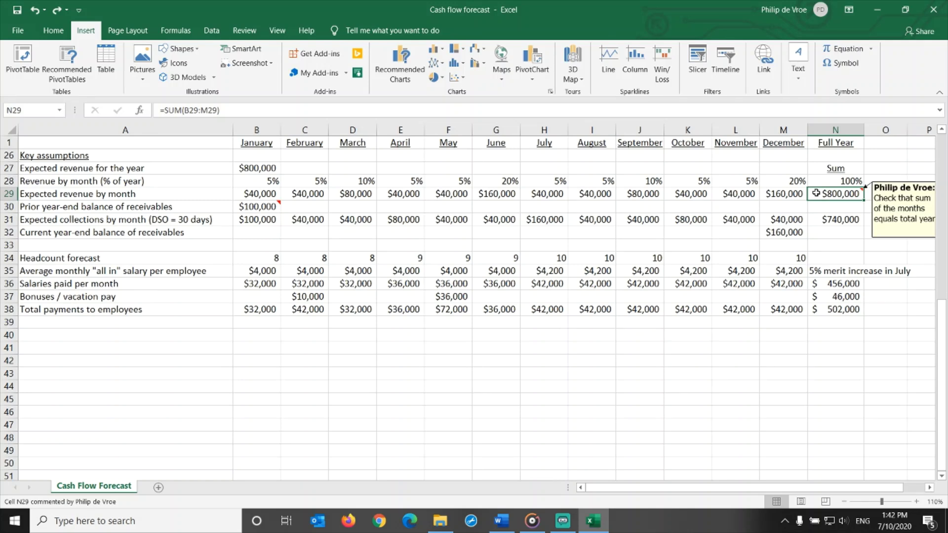
click(261, 166)
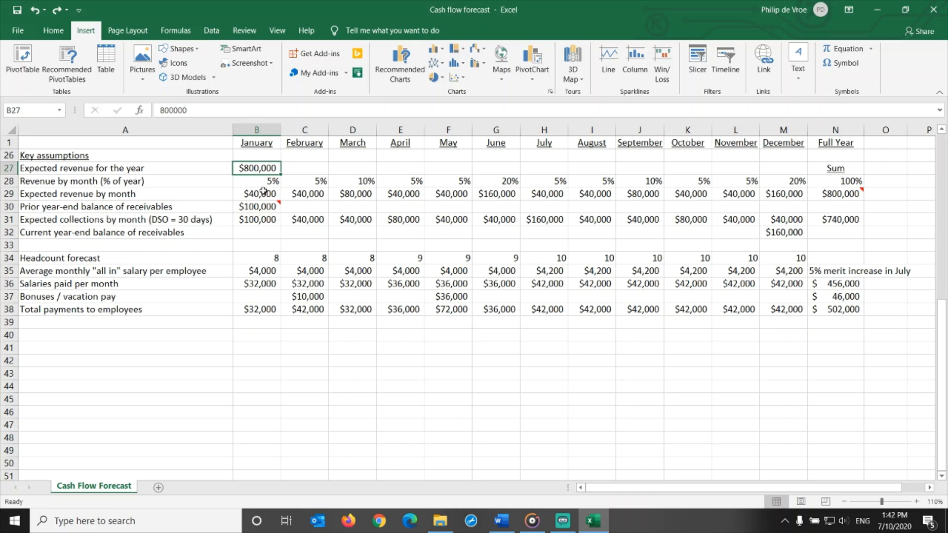
click(9, 194)
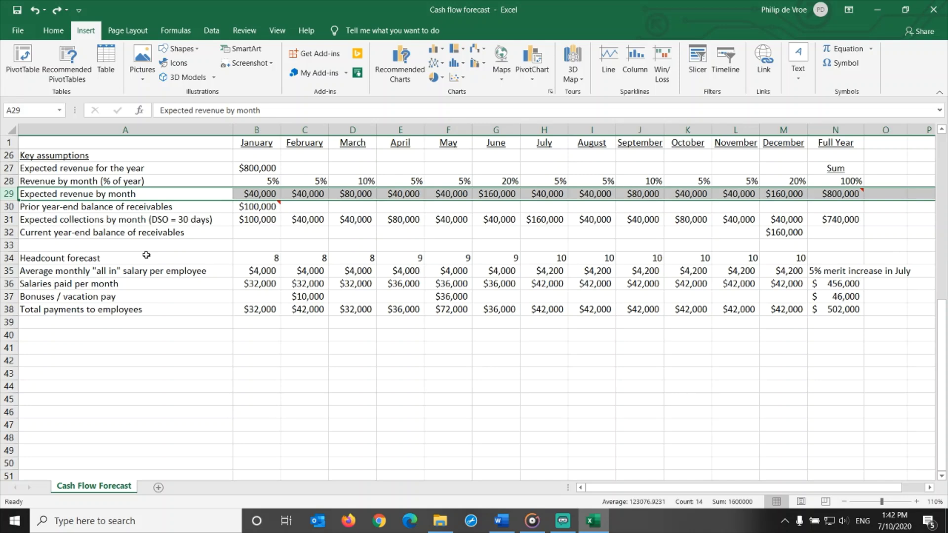
click(113, 220)
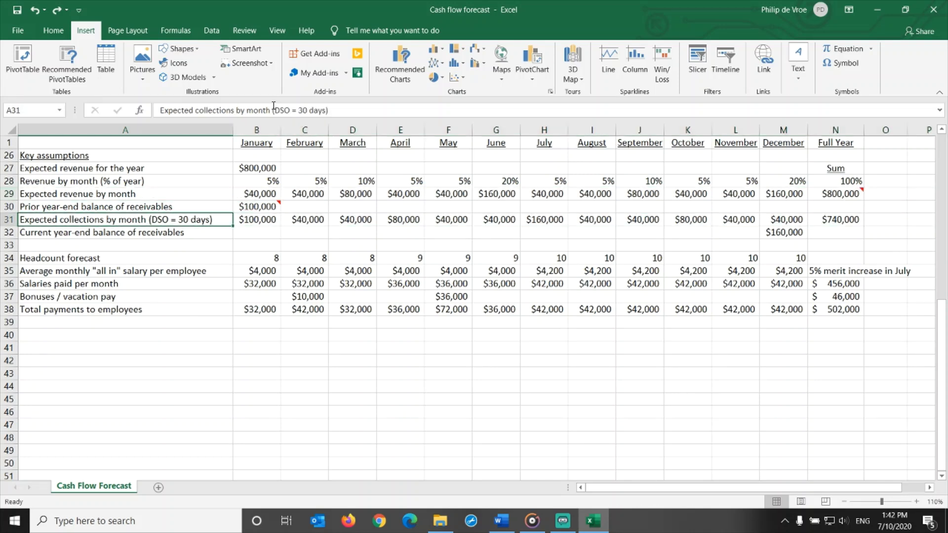
drag(272, 109, 329, 109)
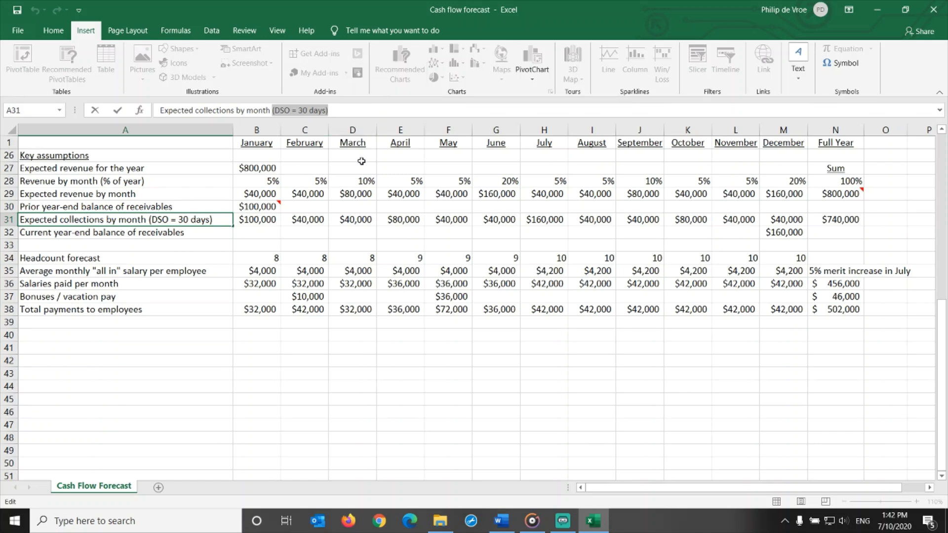
click(269, 194)
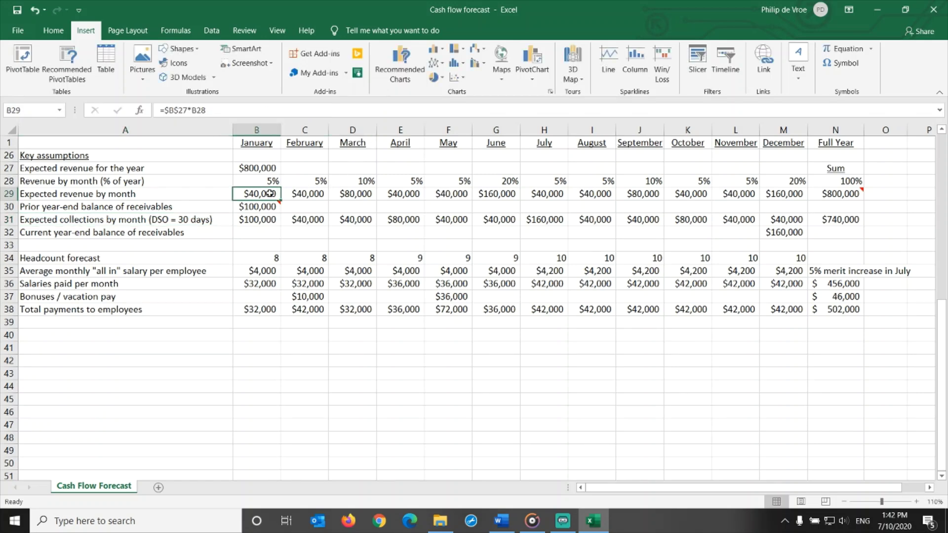
ctrl+click(318, 220)
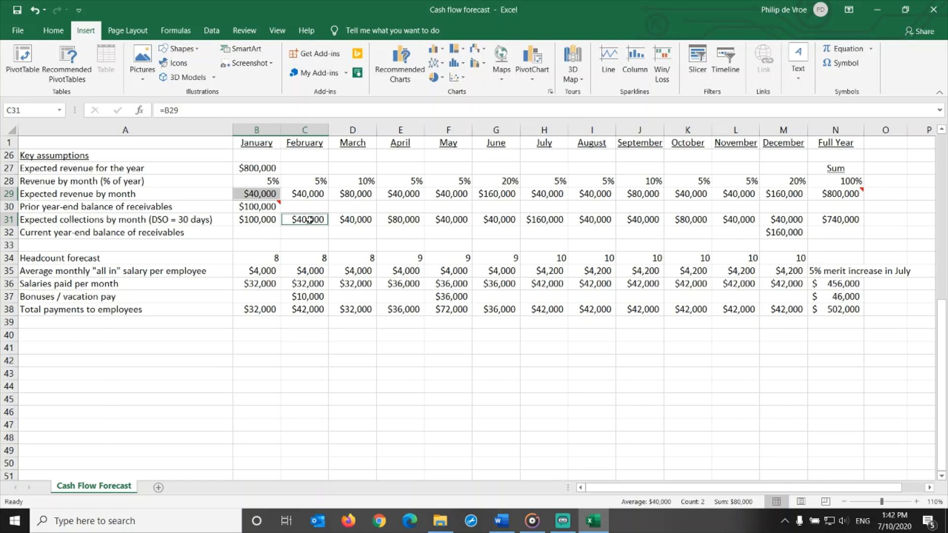
click(313, 194)
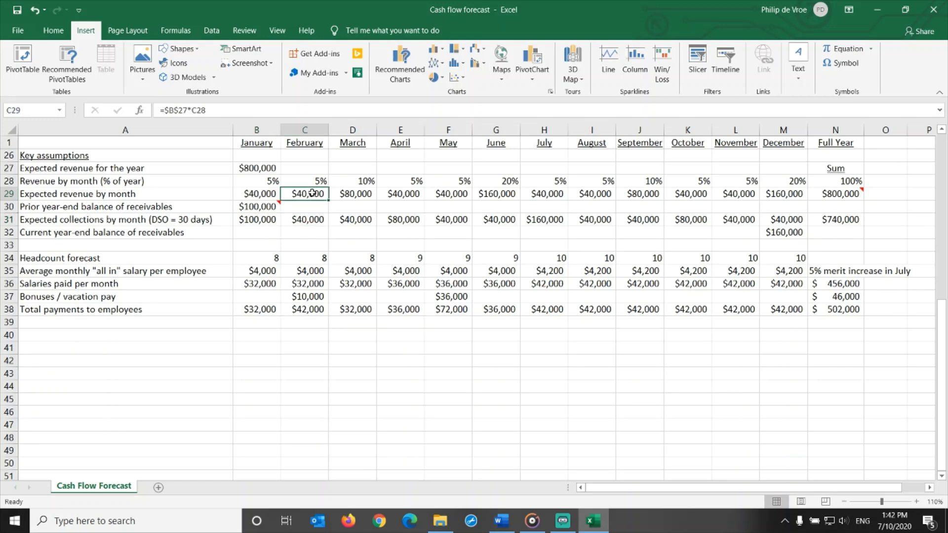
ctrl+click(363, 219)
click(358, 190)
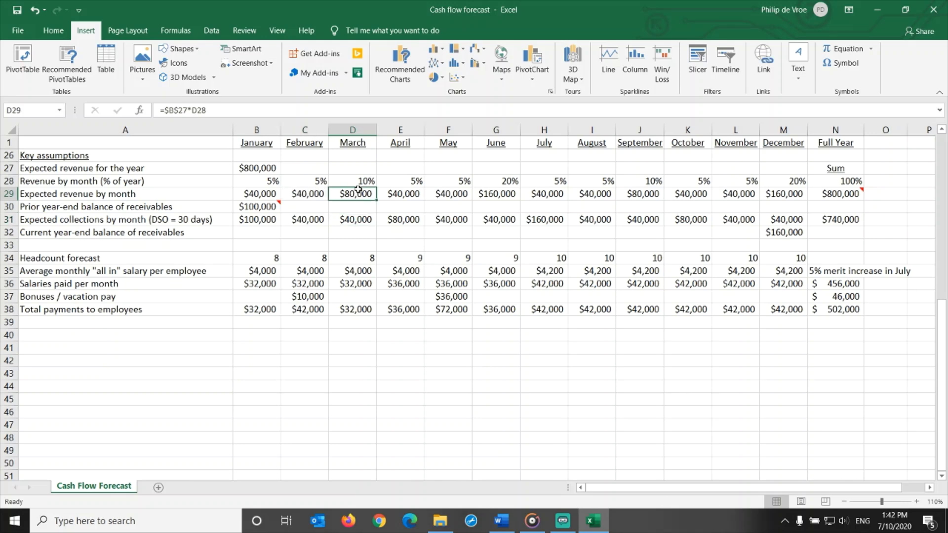
ctrl+click(403, 219)
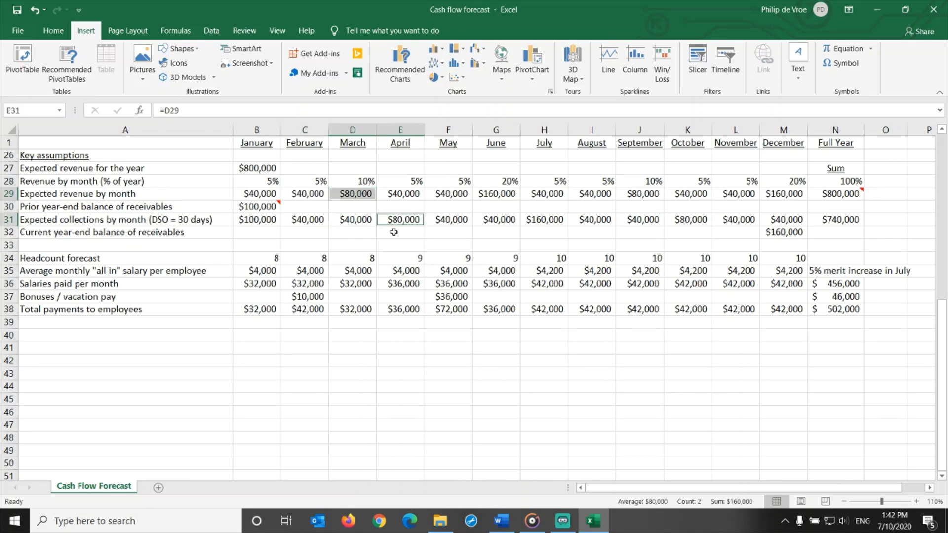
click(394, 234)
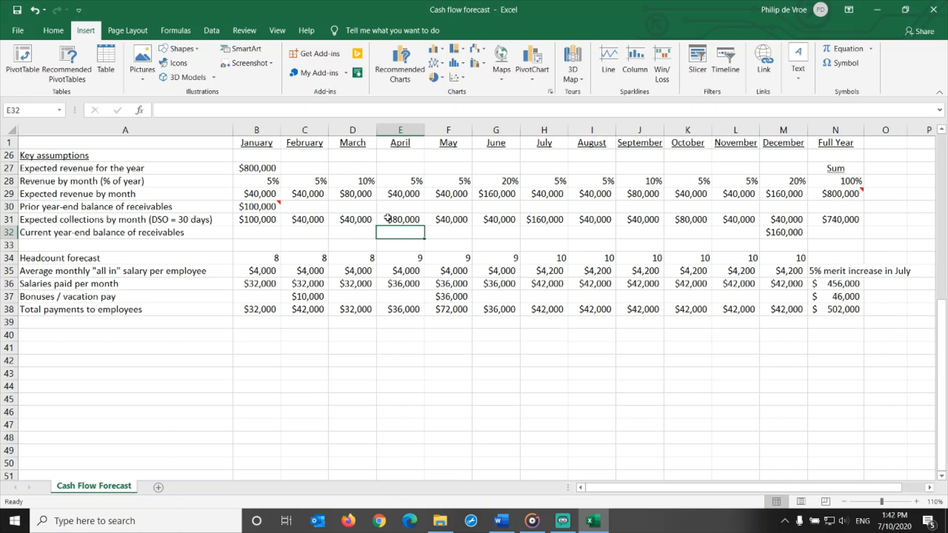
click(368, 196)
ctrl+click(504, 197)
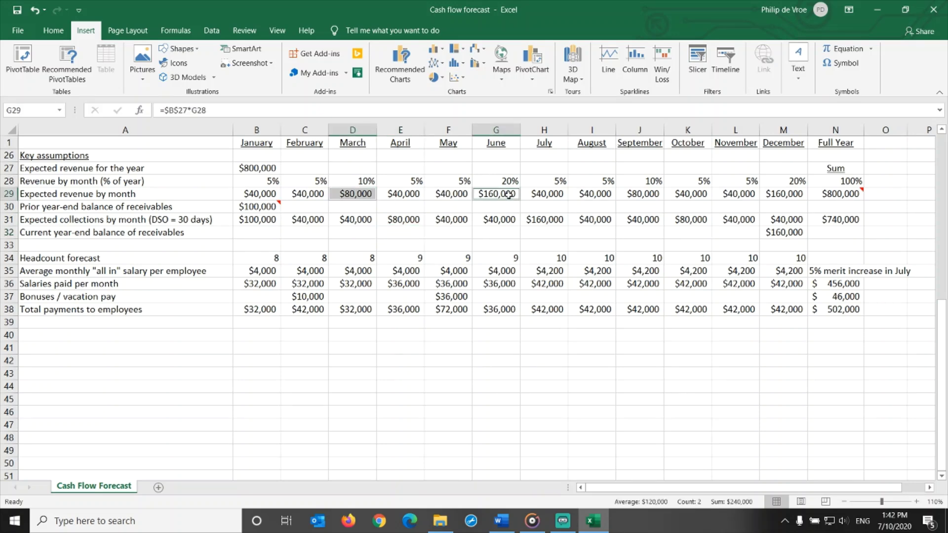
ctrl+click(636, 195)
ctrl+click(785, 193)
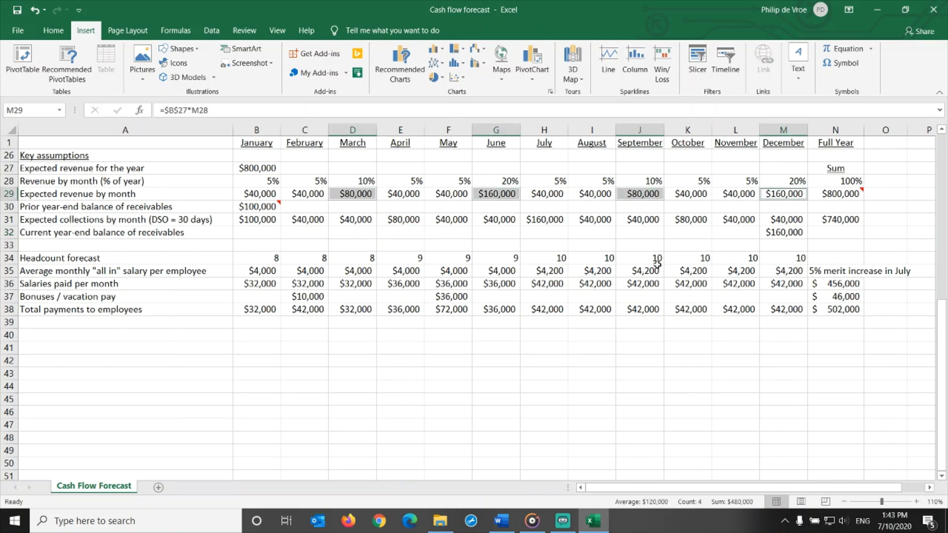
click(400, 220)
ctrl+click(540, 222)
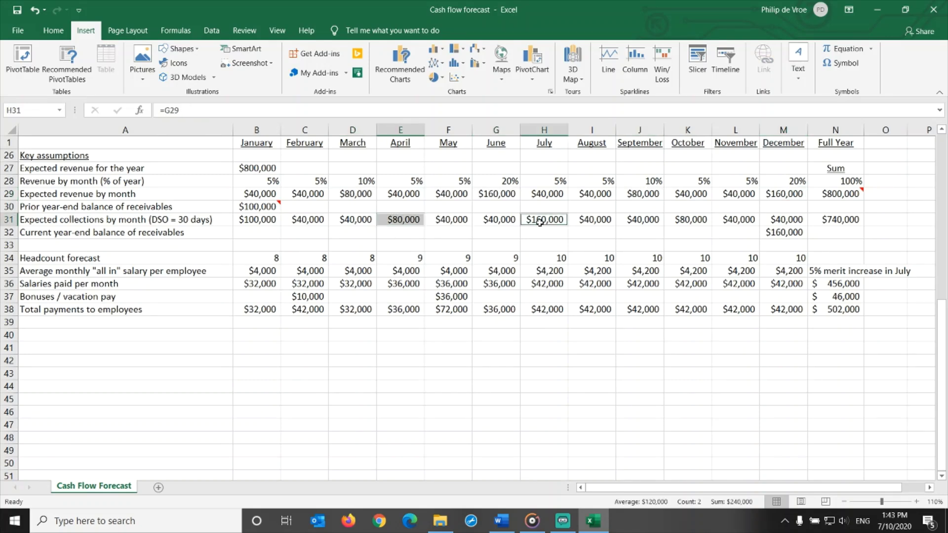
ctrl+click(693, 220)
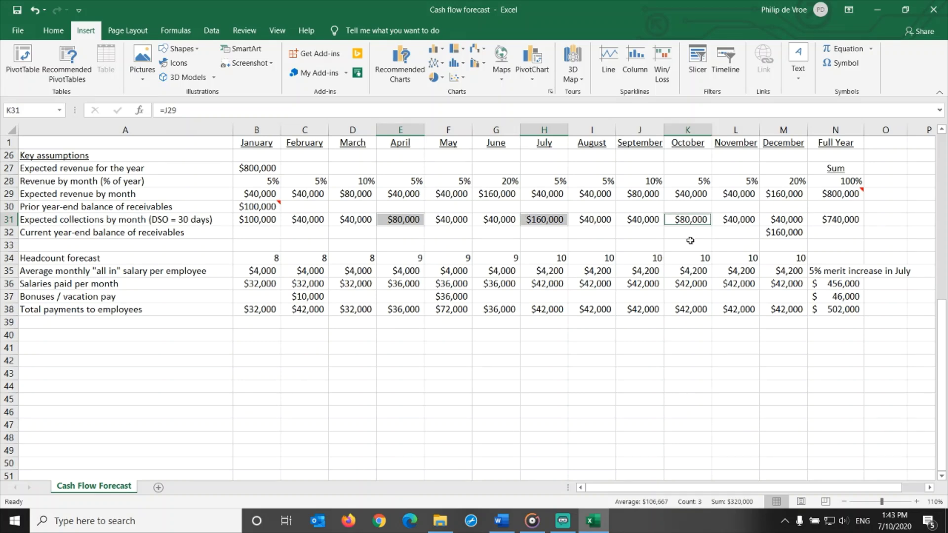
click(262, 220)
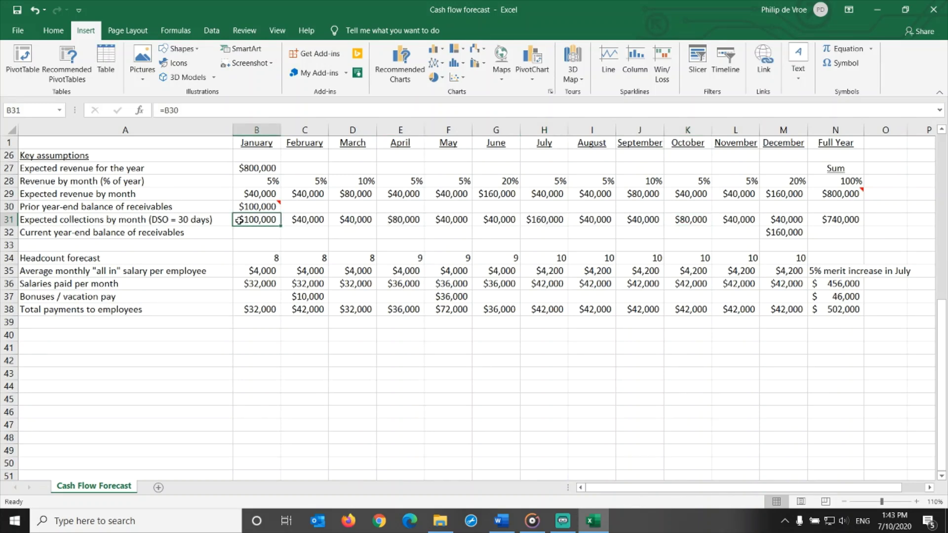
mouse_move(237, 206)
click(822, 218)
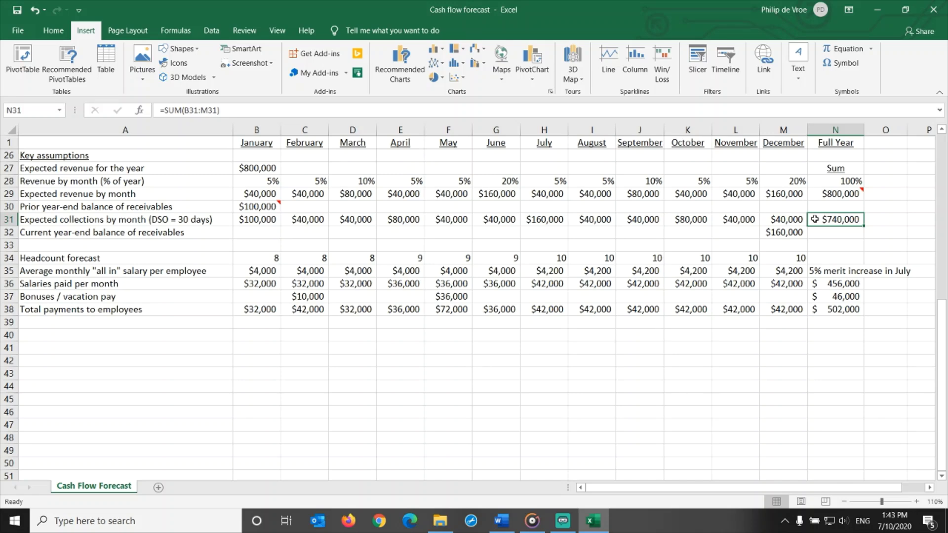
scroll(815, 220, up, 8)
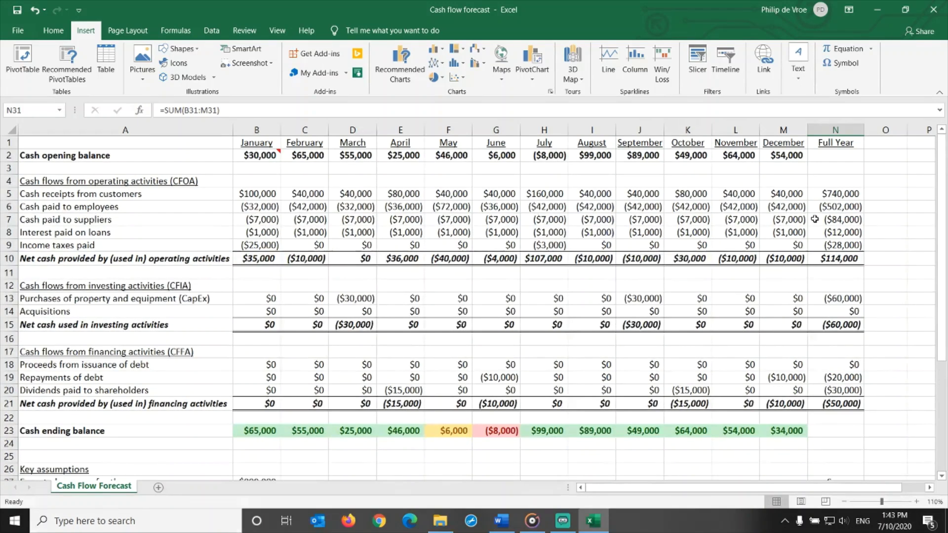
click(9, 193)
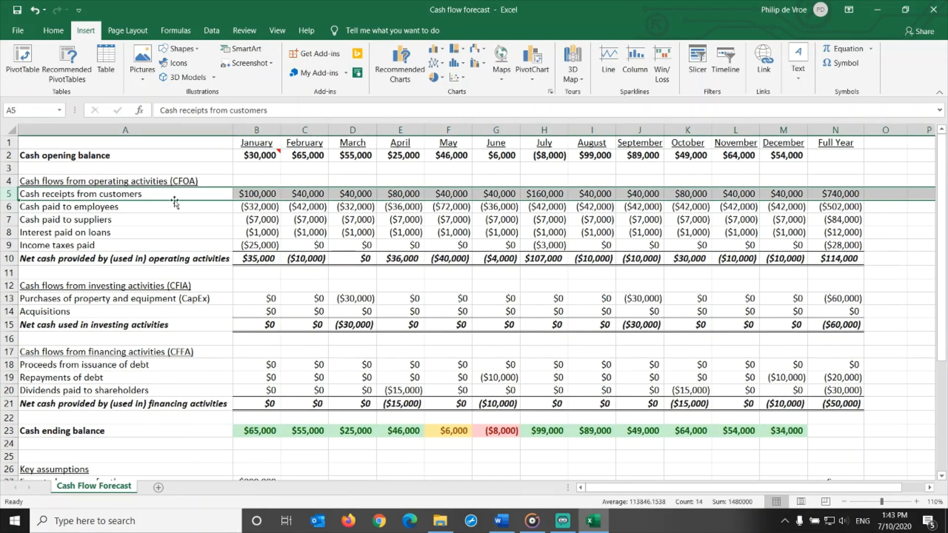
click(826, 193)
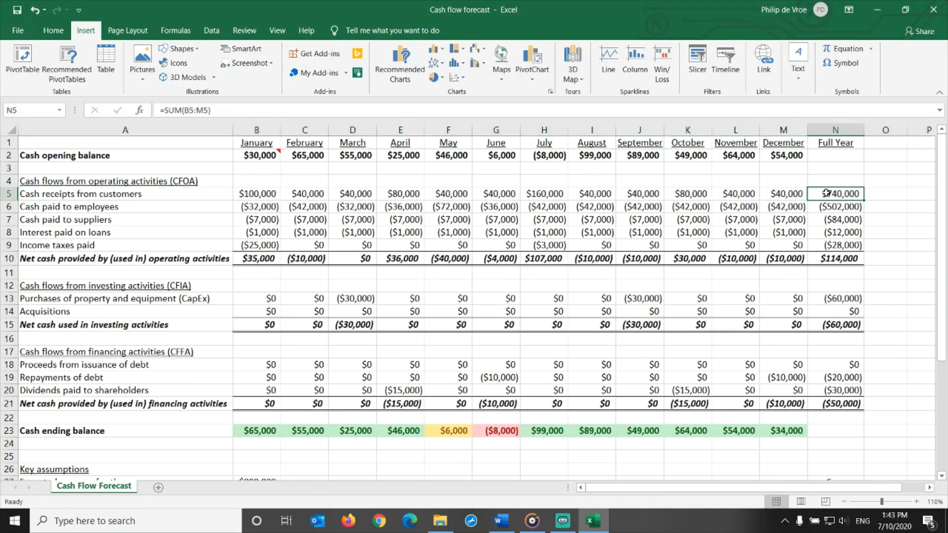
click(271, 193)
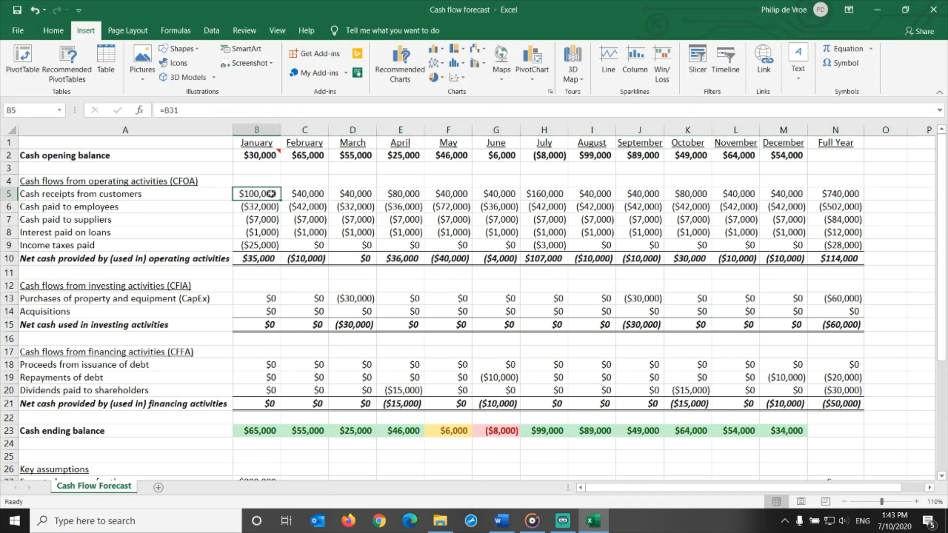
key(Right)
key(Right)
key(Right)
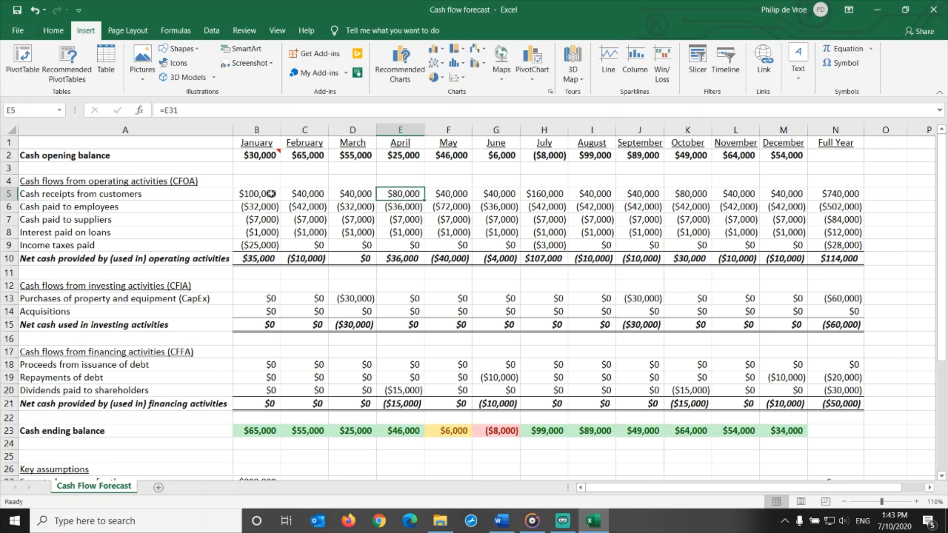
key(Right)
key(Right)
key(Right)
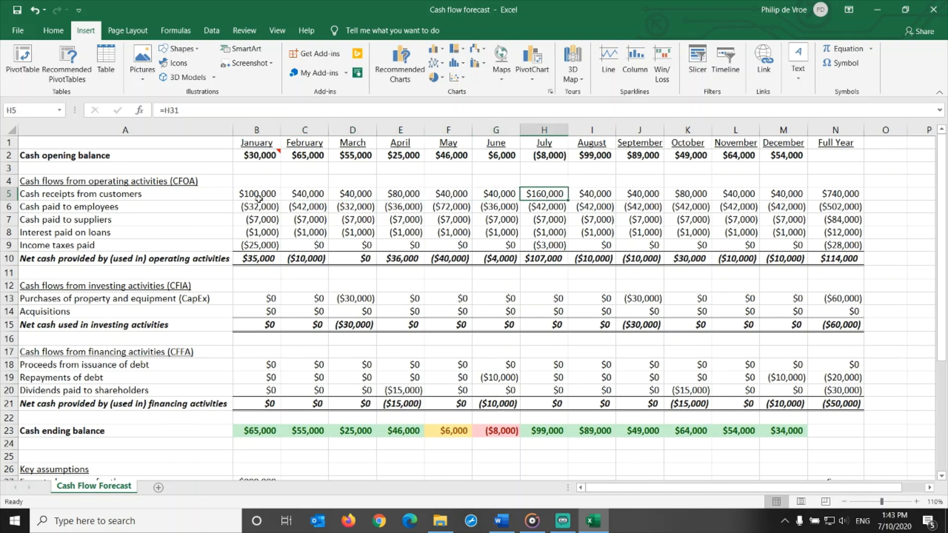
click(13, 207)
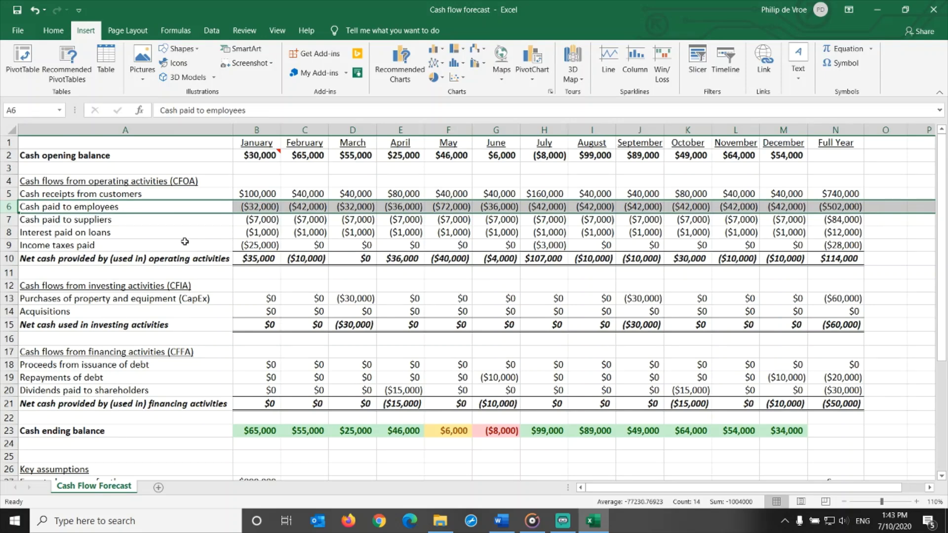
click(267, 207)
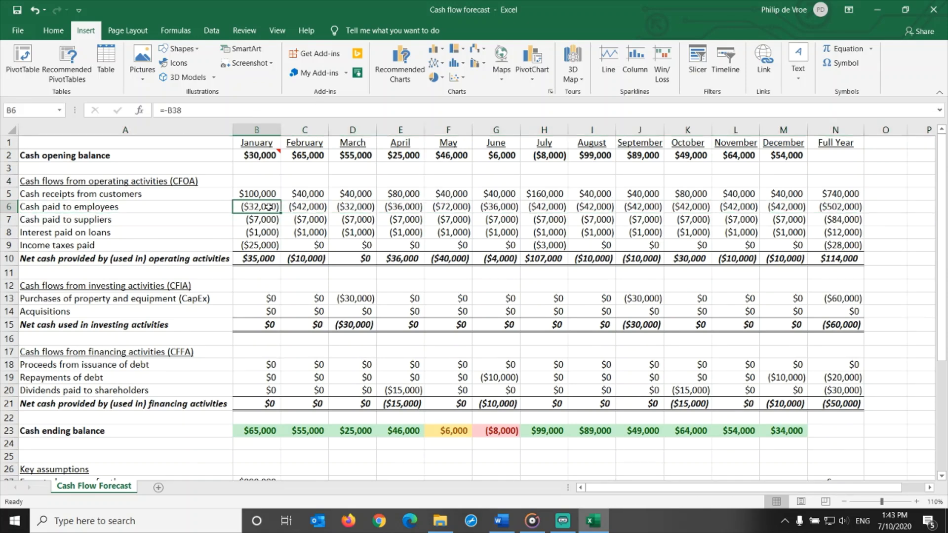
click(298, 206)
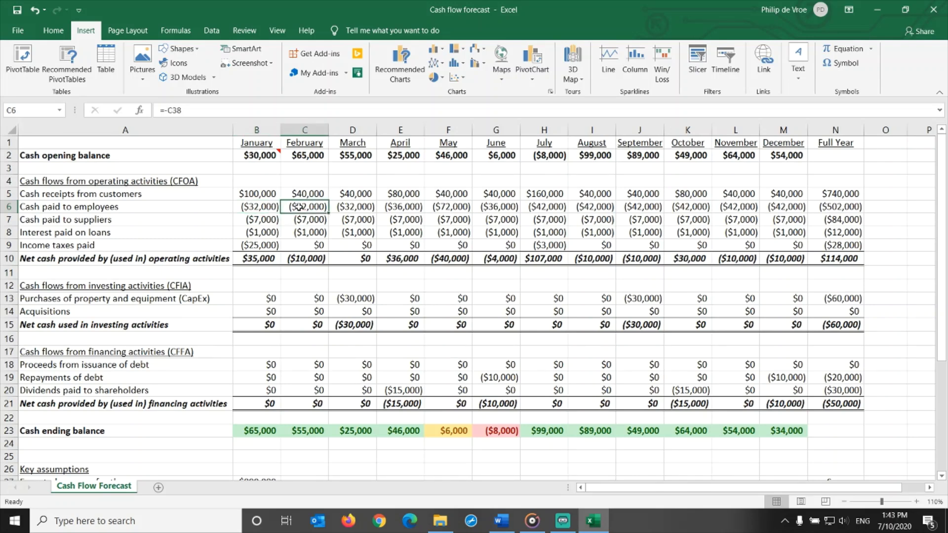
click(345, 207)
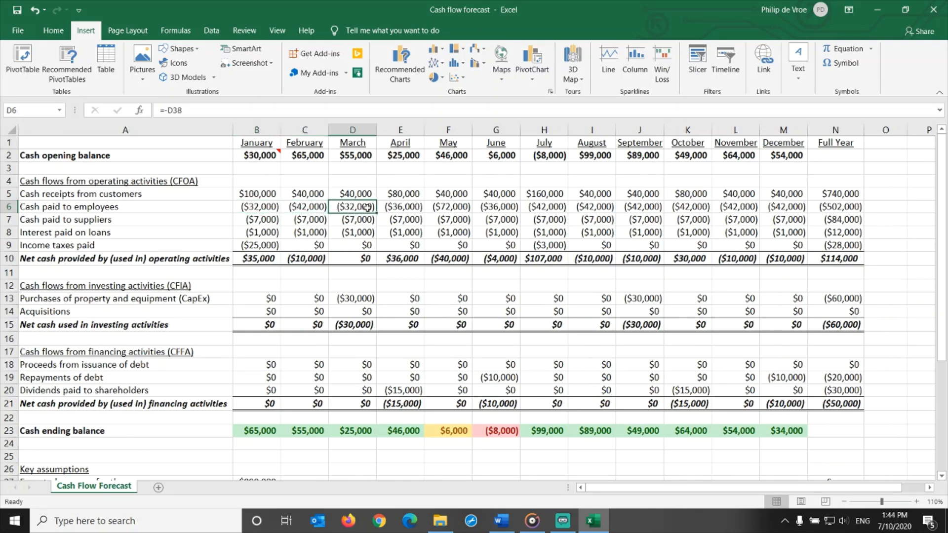
scroll(366, 208, down, 5)
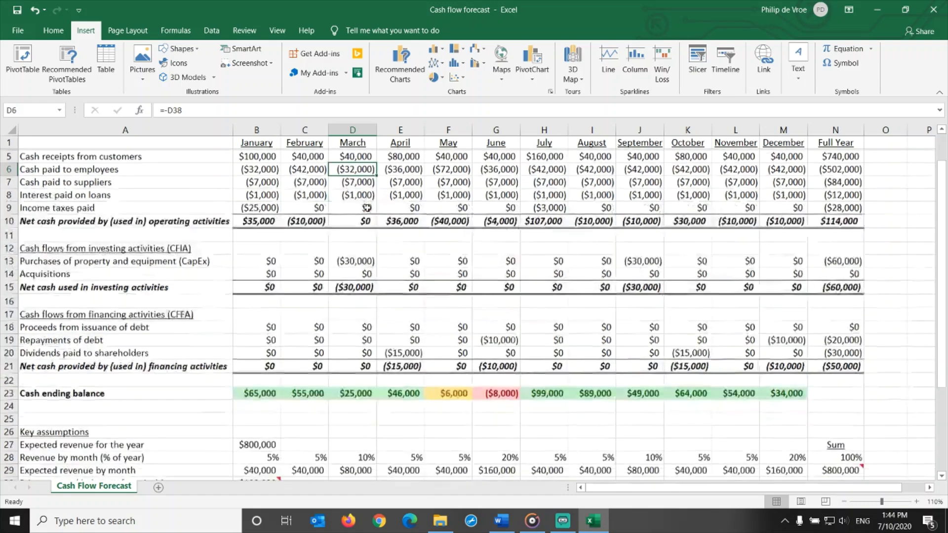
scroll(366, 208, up, 1)
scroll(353, 359, down, 4)
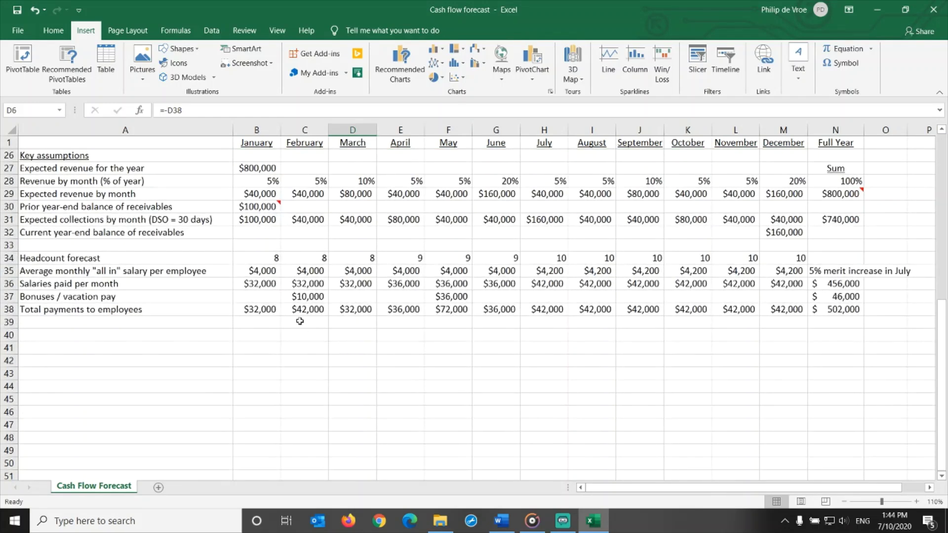
click(9, 219)
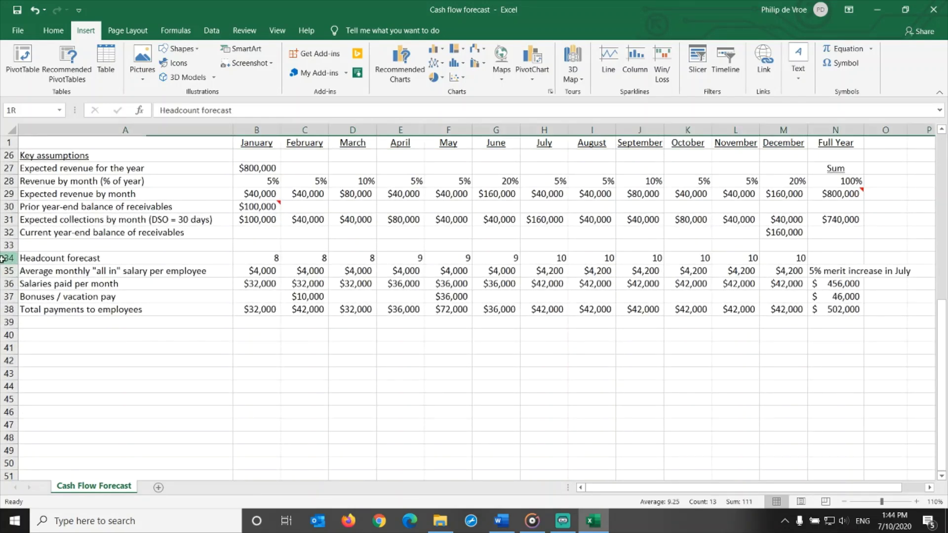
click(9, 257)
click(251, 258)
key(Right)
key(Right)
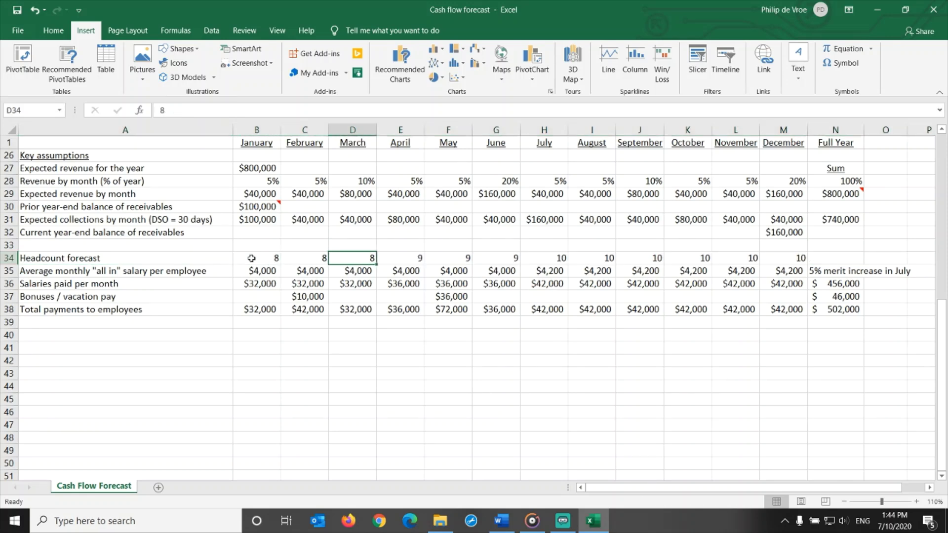
key(Right)
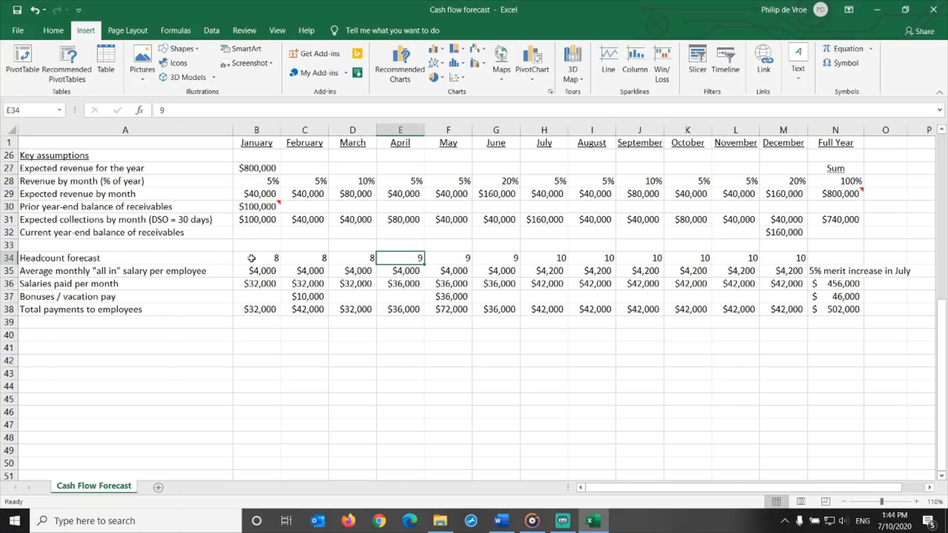
key(Right)
key(Right)
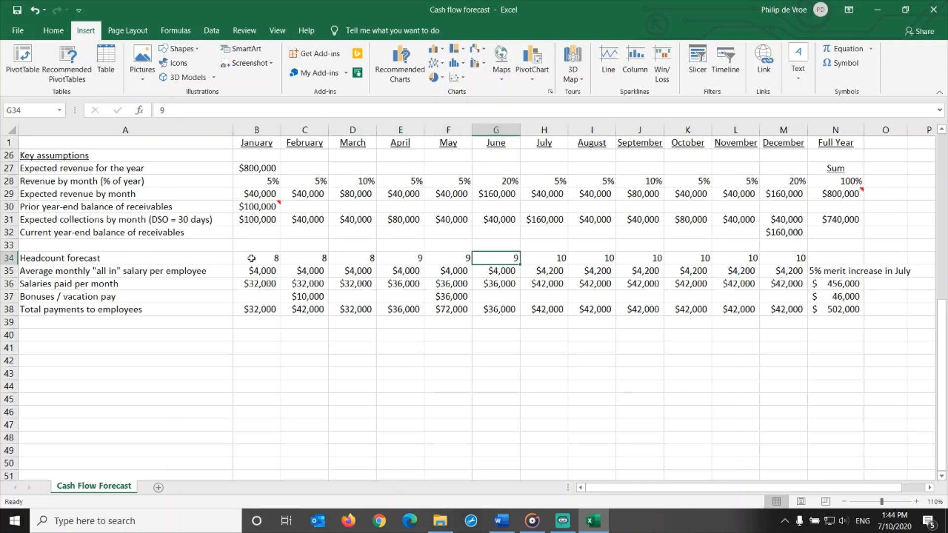
key(Right)
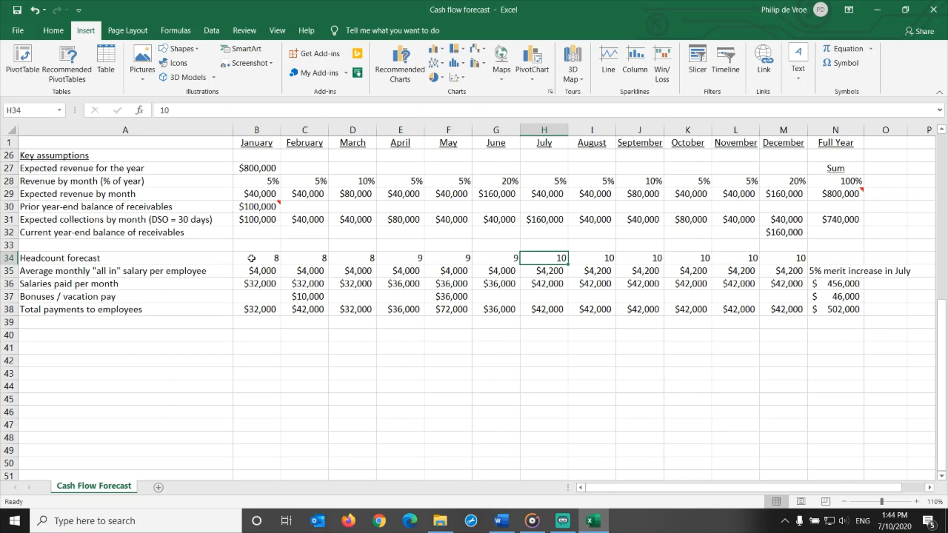
key(Right)
key(Right)
key(Right)
key(Right)
key(Right)
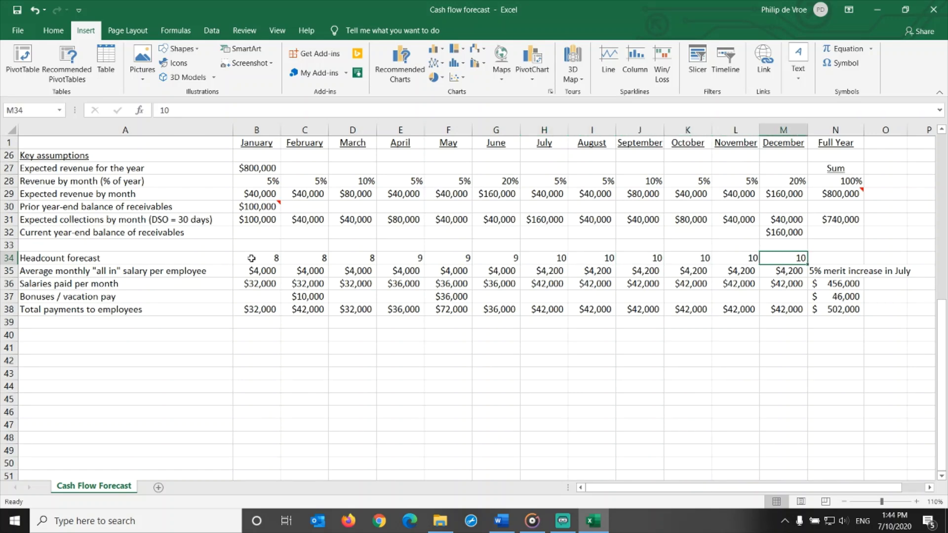
click(9, 271)
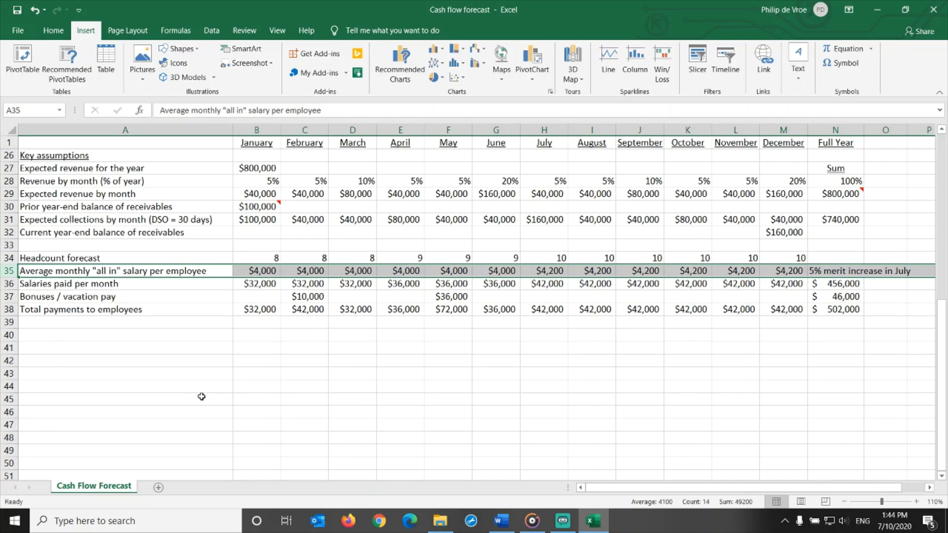
click(255, 271)
click(304, 273)
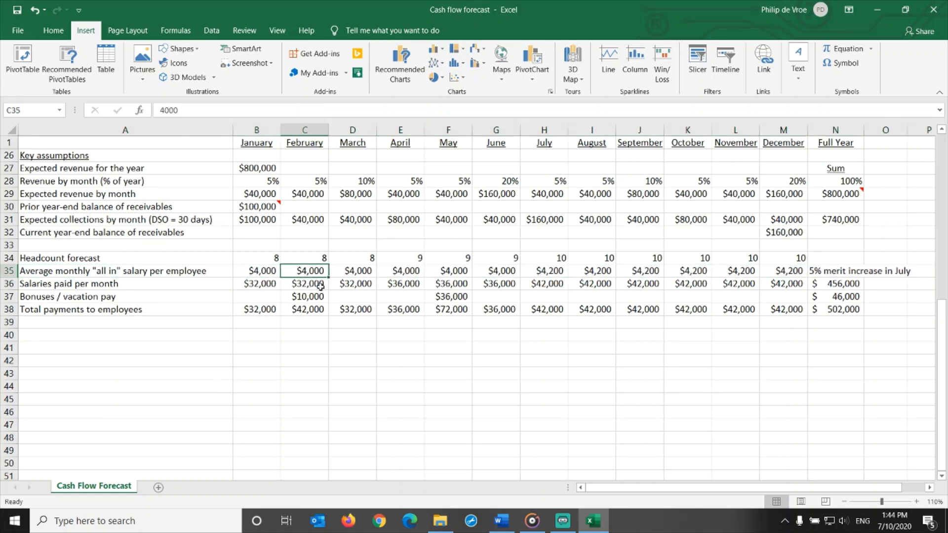
key(Right)
key(Right)
key(Right)
key(Right)
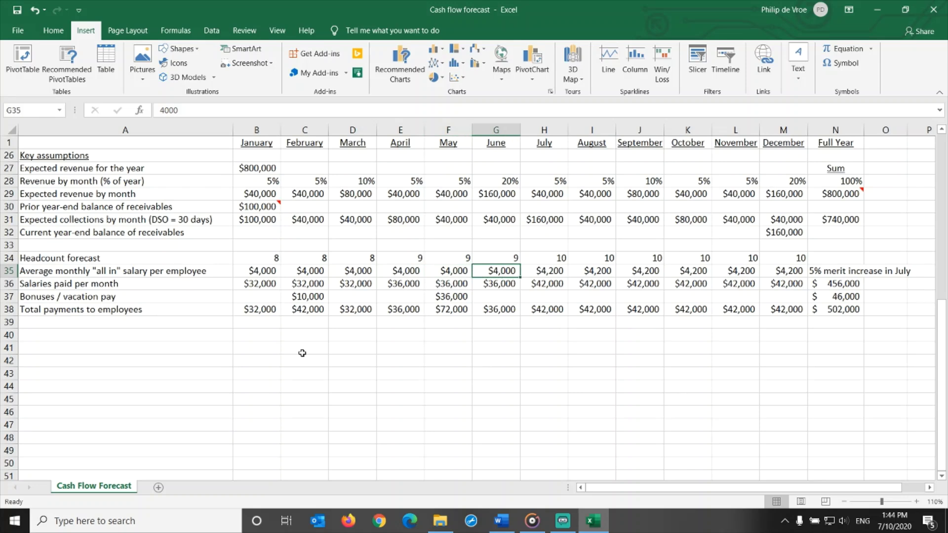
key(Right)
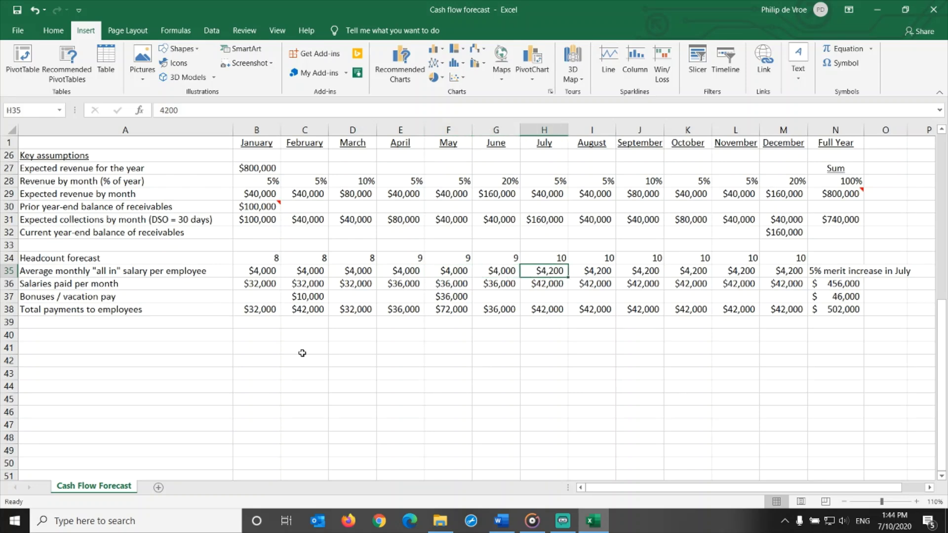
click(832, 274)
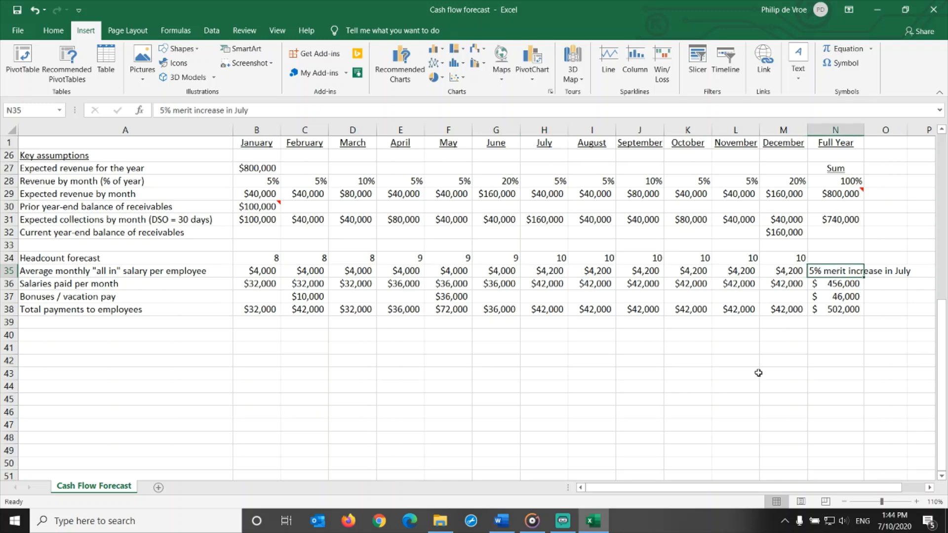
click(10, 283)
click(262, 286)
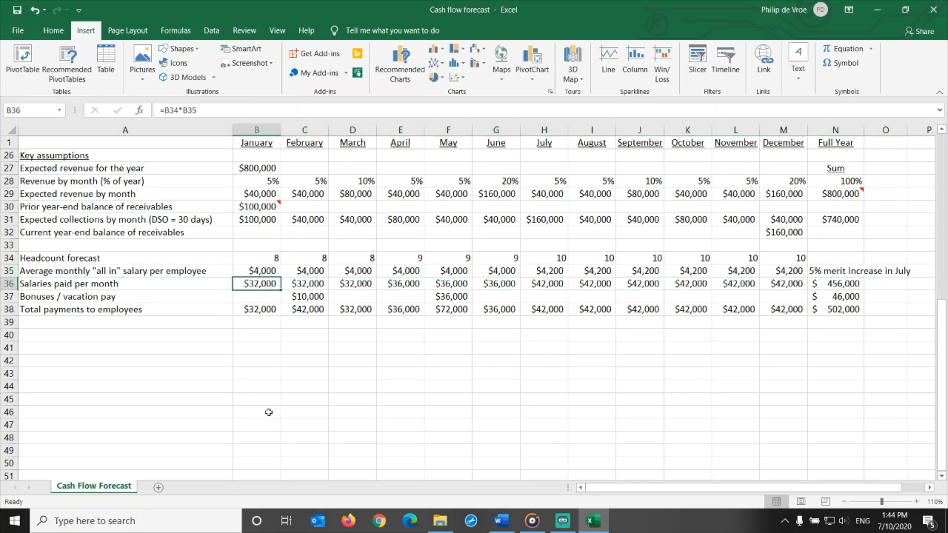
key(Right)
key(Right)
key(Right)
key(Right)
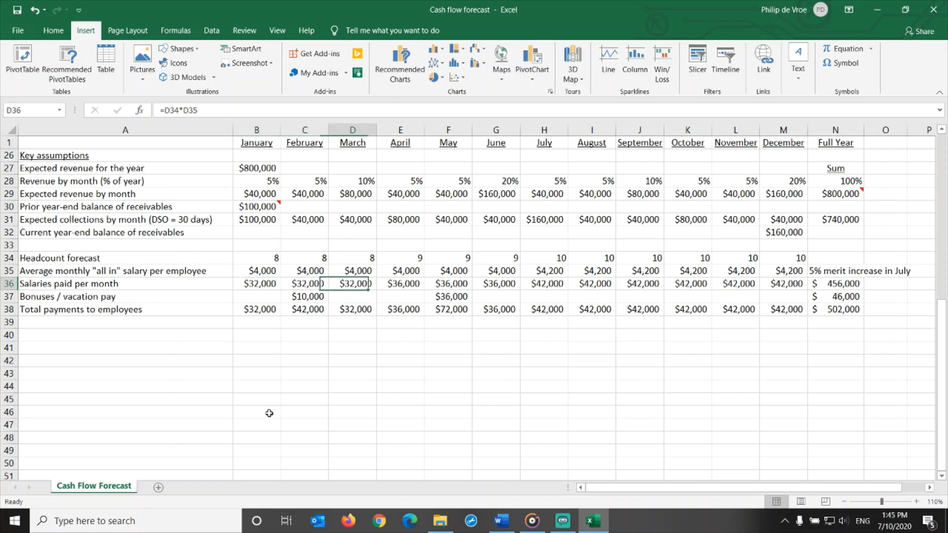
key(Right)
key(Right)
key(Right)
key(Right)
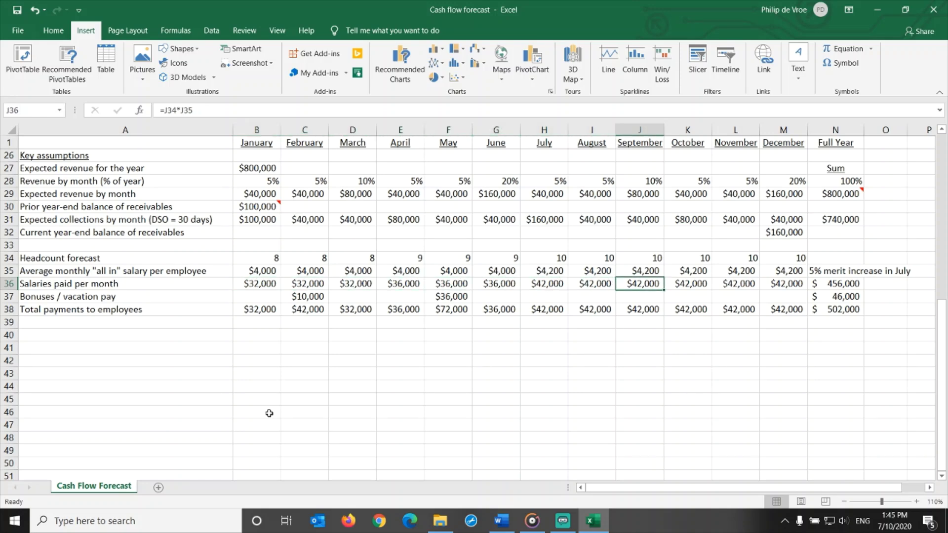
click(9, 296)
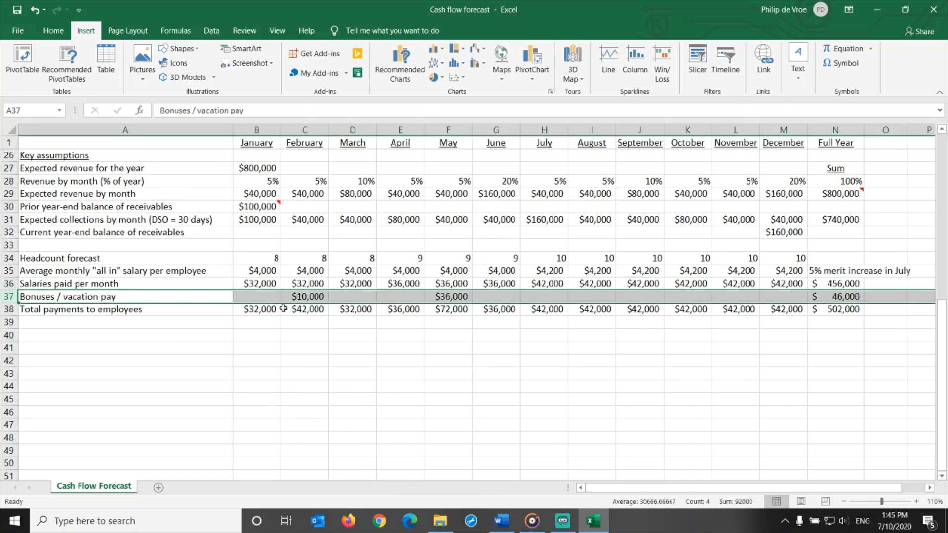
click(304, 296)
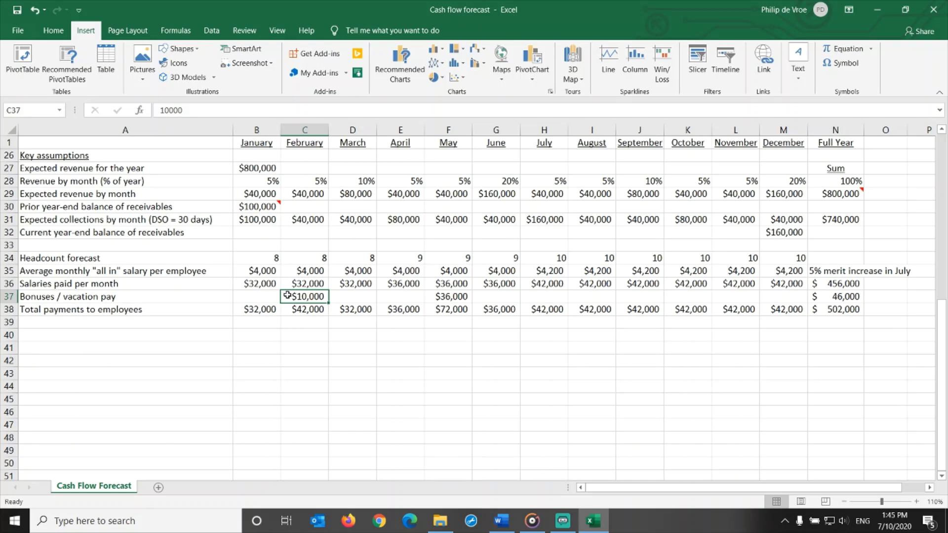
click(434, 295)
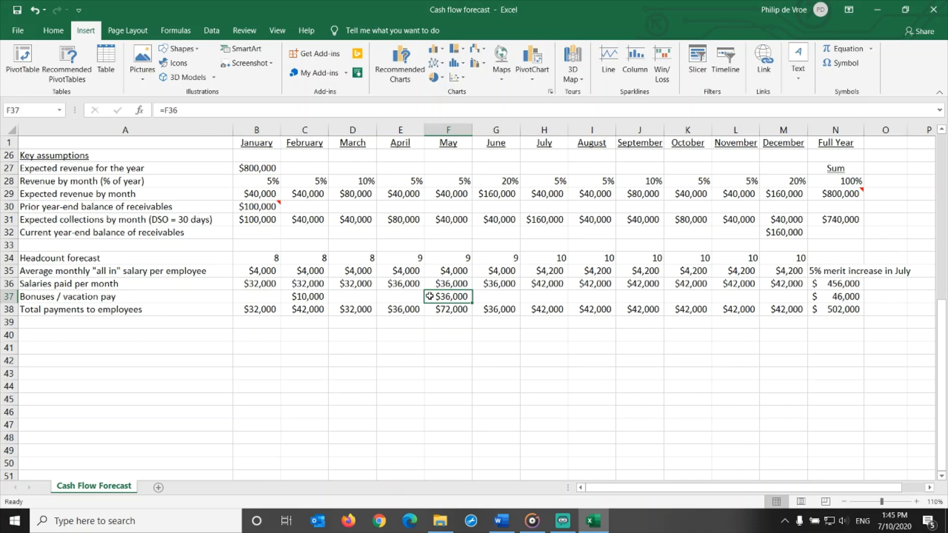
click(260, 310)
click(302, 310)
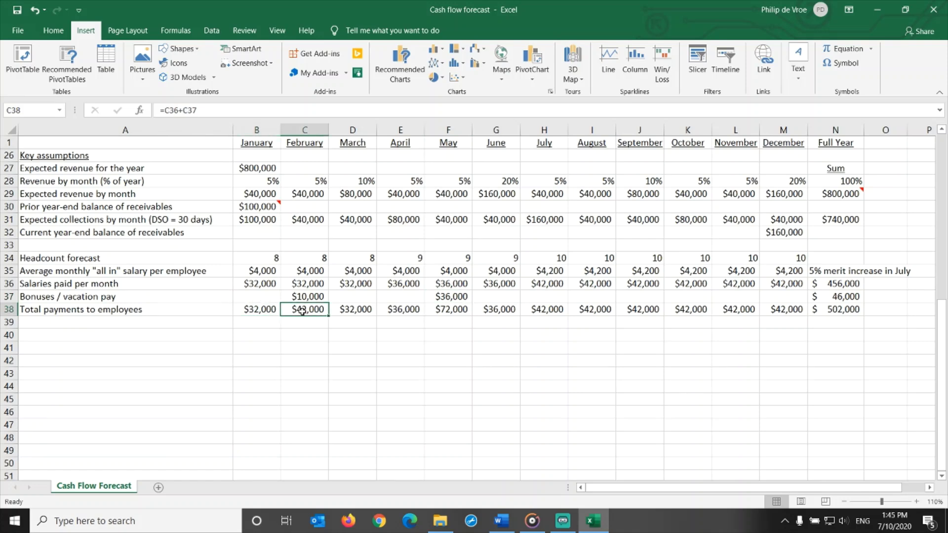
click(343, 310)
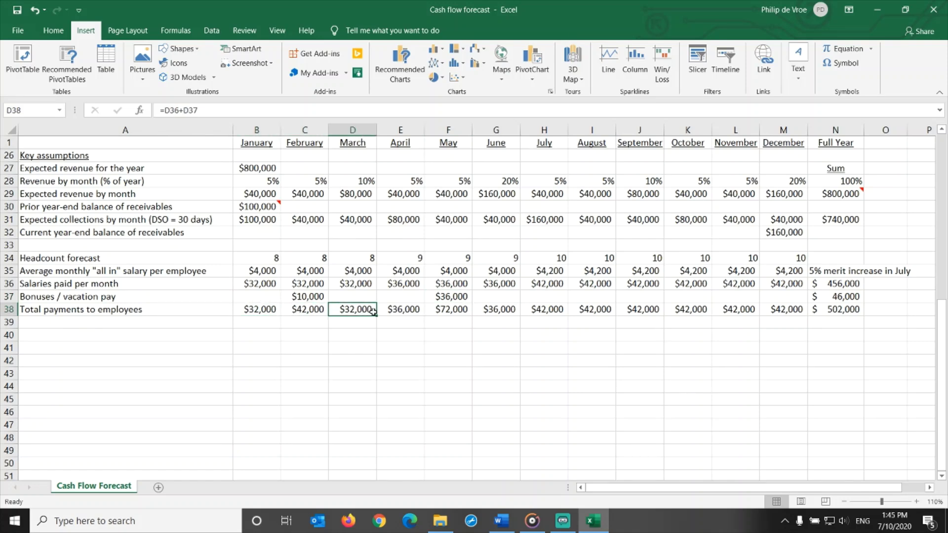
click(392, 311)
click(443, 311)
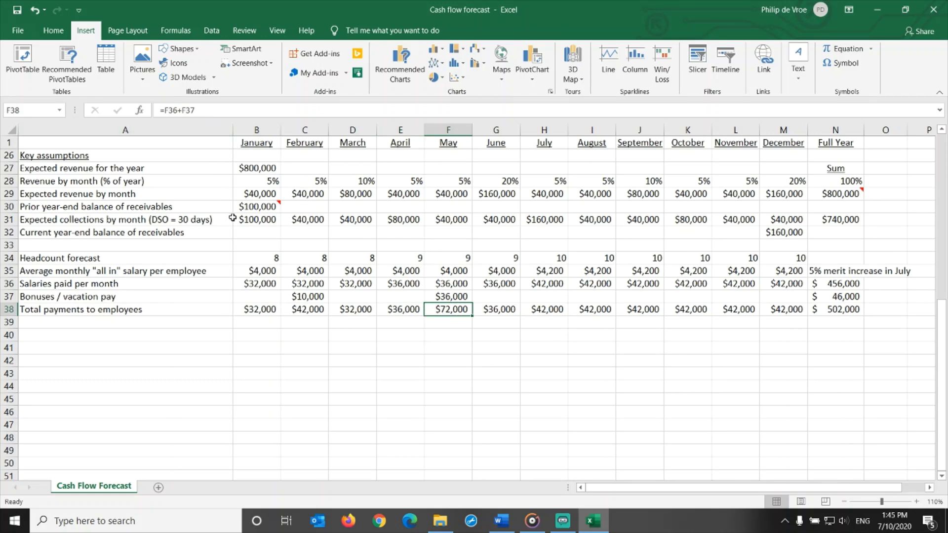
drag(271, 310, 780, 312)
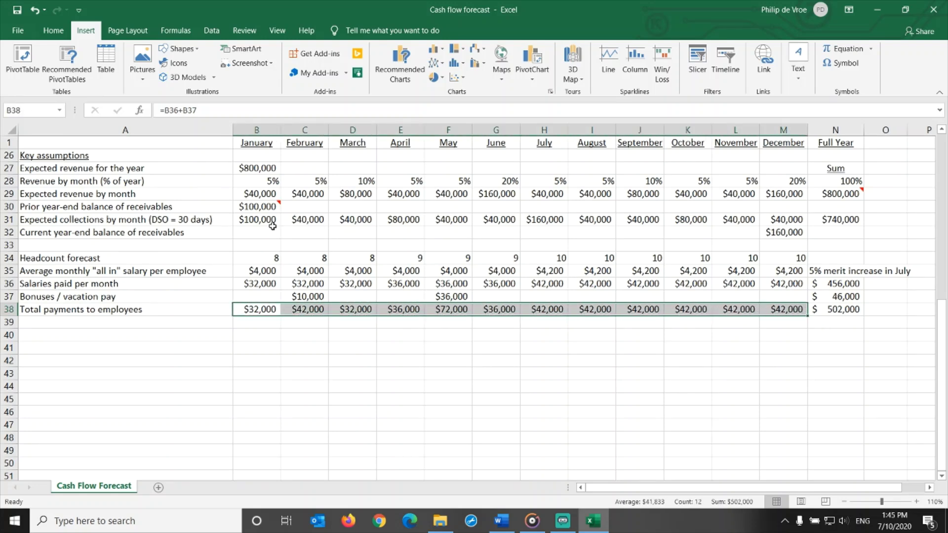
drag(262, 219, 785, 220)
scroll(642, 345, up, 8)
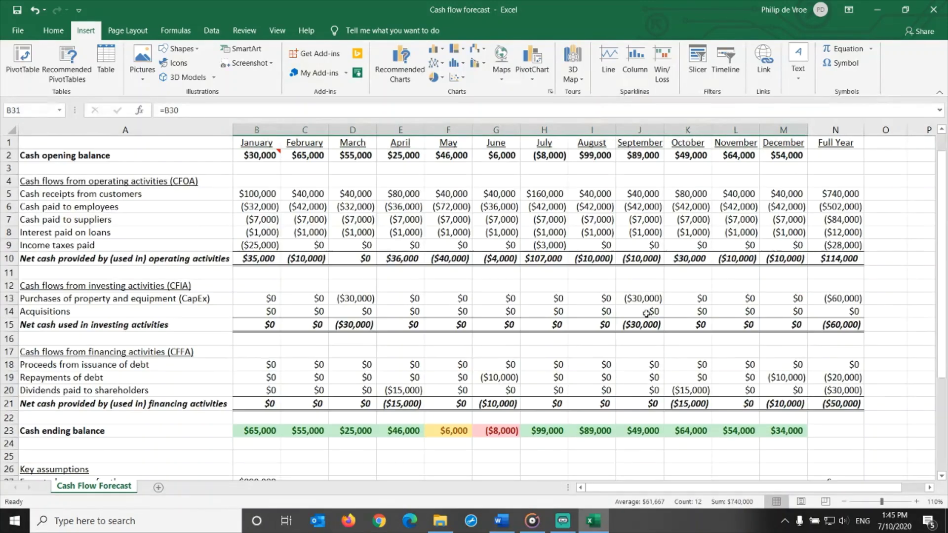
click(249, 207)
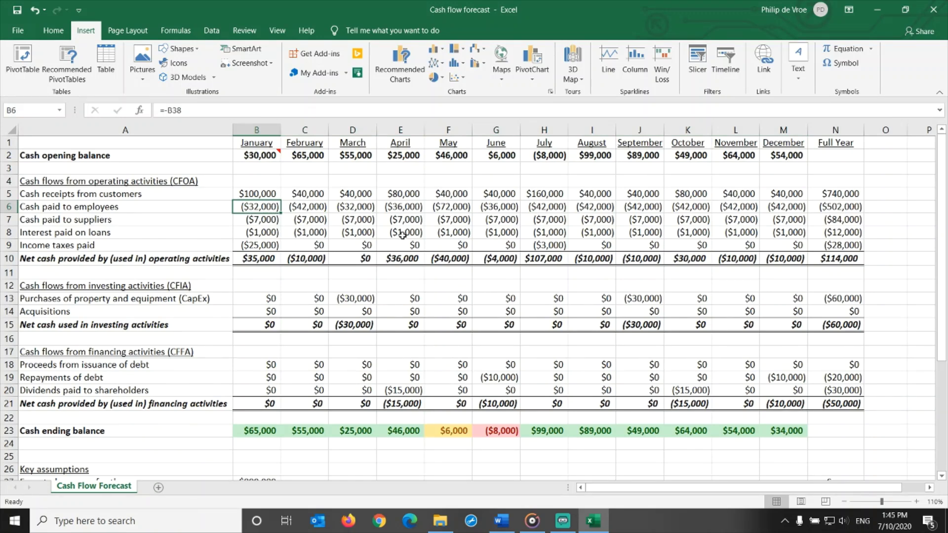
key(Right)
key(Right)
key(Right)
key(Right)
key(Right)
key(Right)
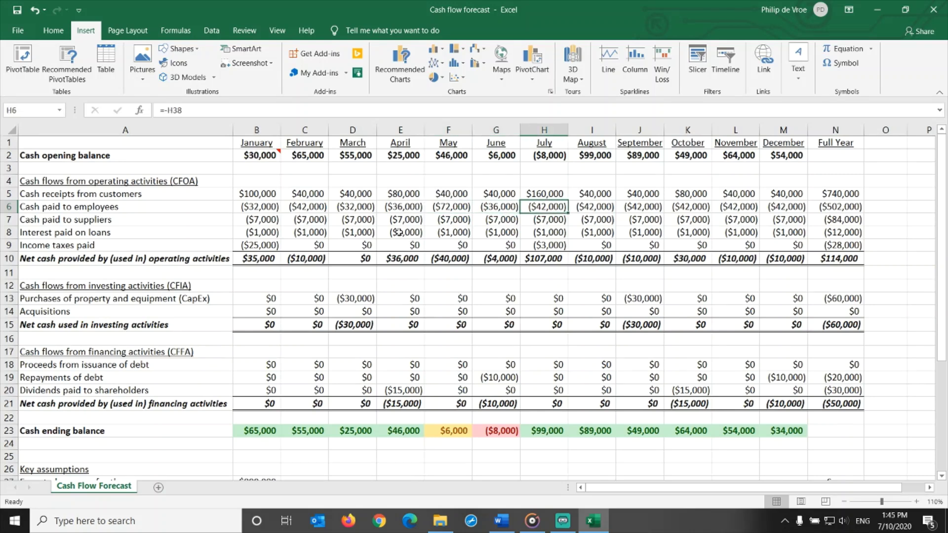
click(8, 219)
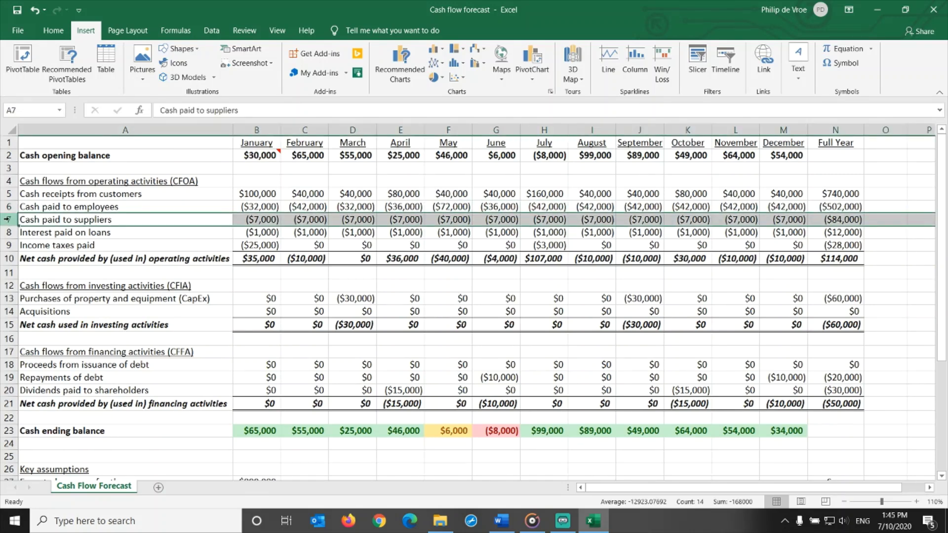
click(256, 219)
key(Right)
key(Right)
key(Right)
key(Right)
key(Right)
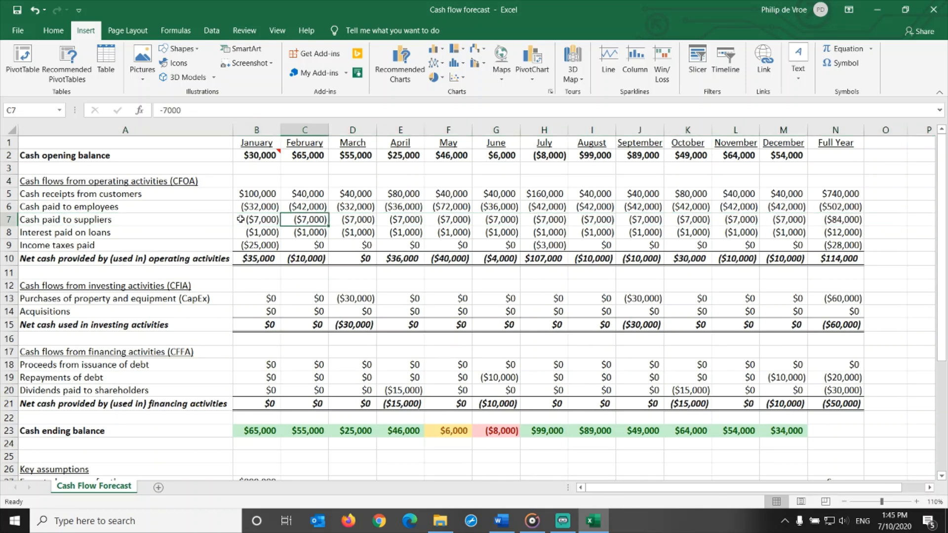
key(Right)
key(Right)
key(Right)
key(Right)
key(Right)
key(Right)
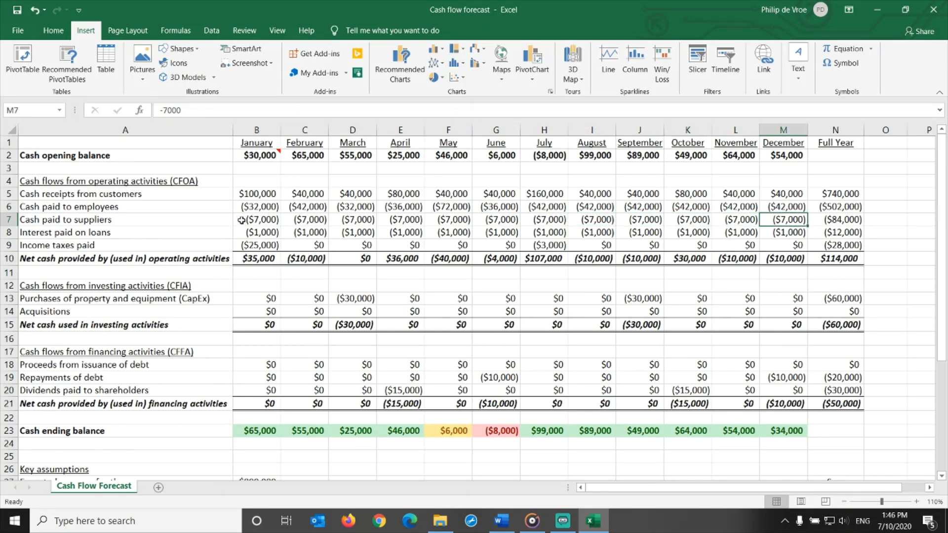
click(8, 233)
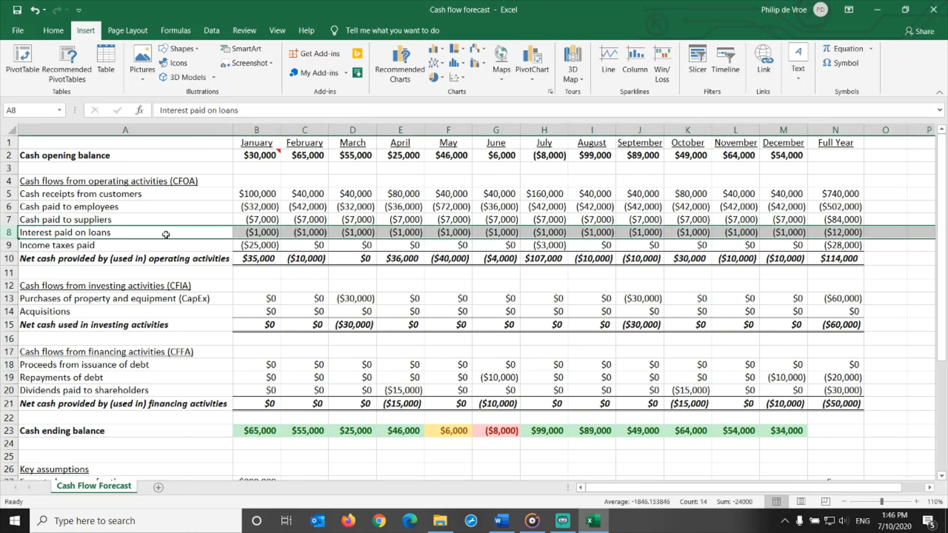
click(243, 234)
key(Right)
key(Right)
key(Right)
key(Right)
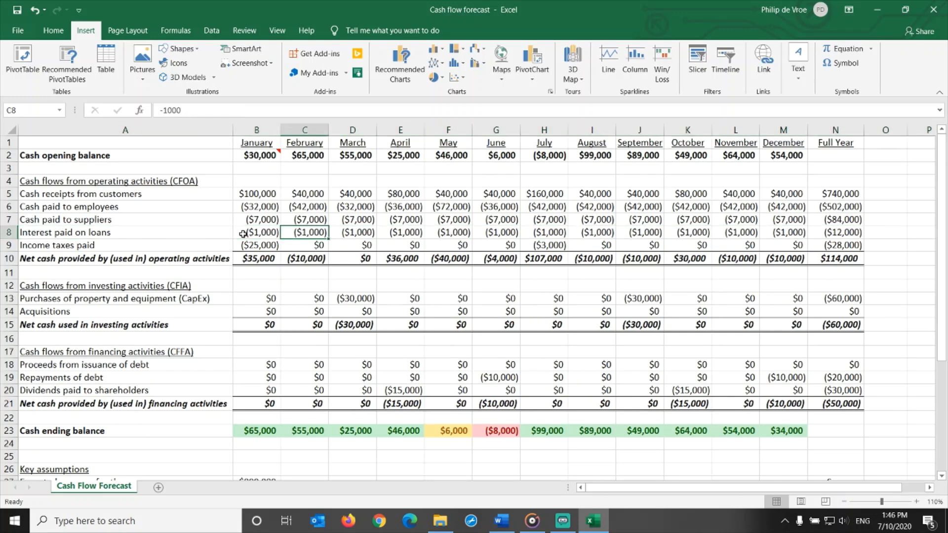
click(8, 245)
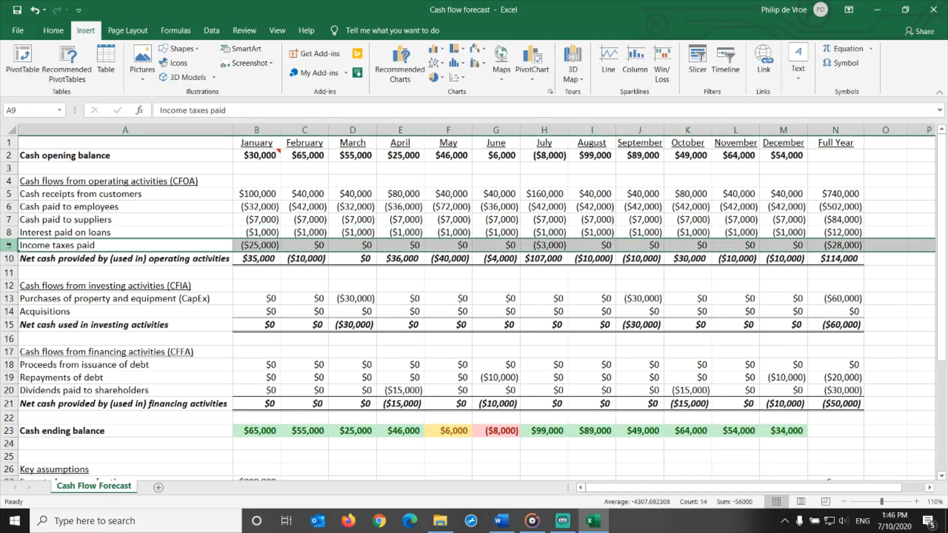
click(265, 246)
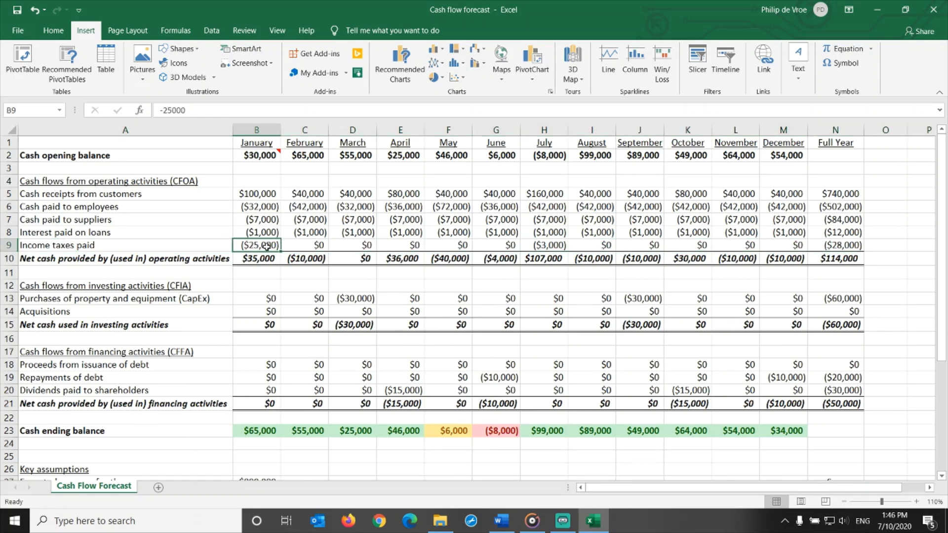
ctrl+click(540, 246)
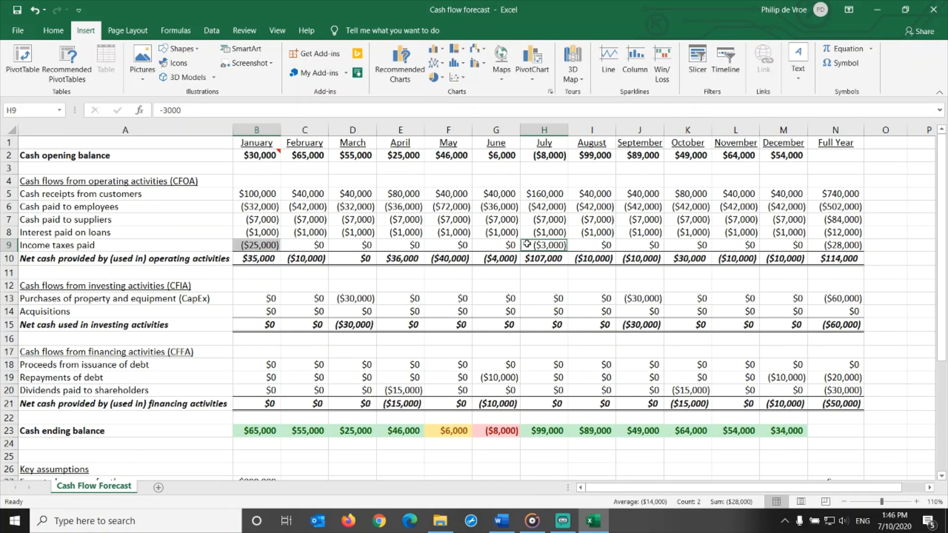
click(3, 245)
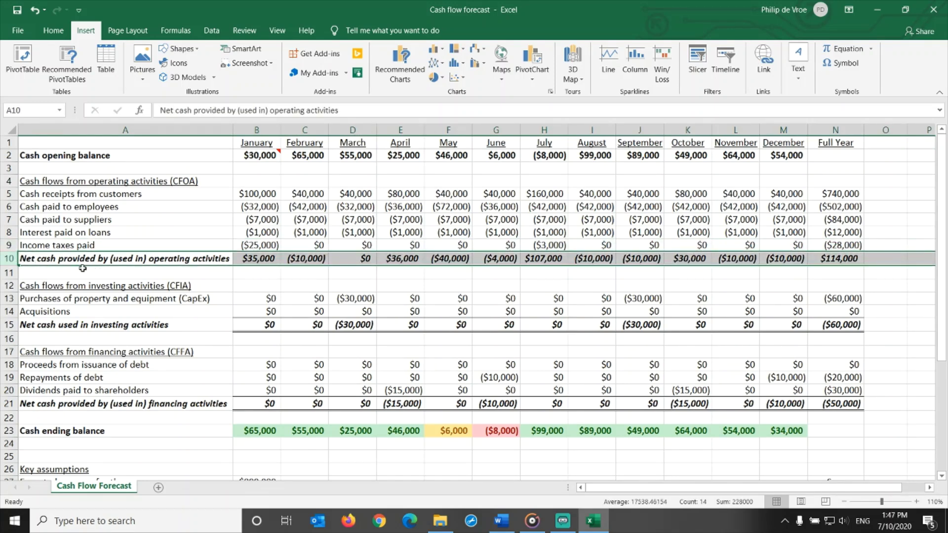
click(254, 260)
key(Right)
key(Right)
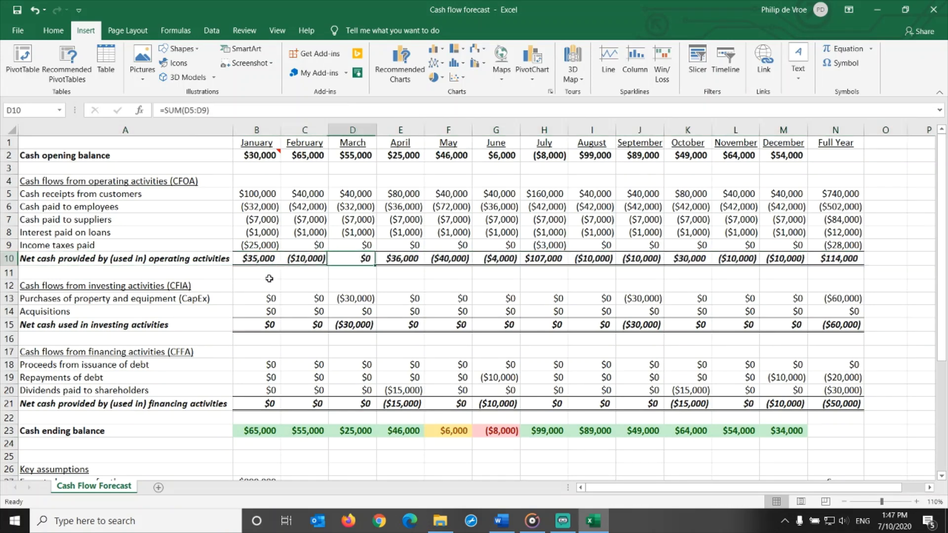
click(250, 257)
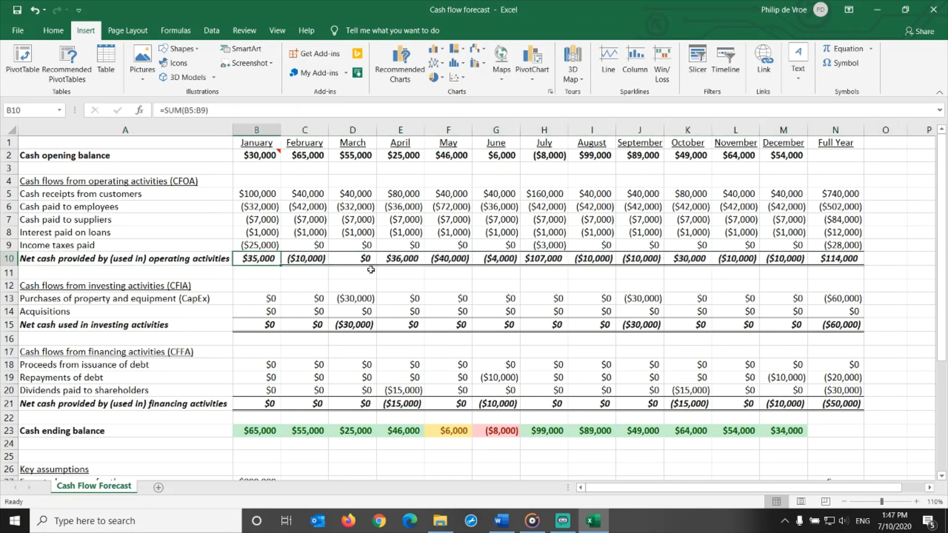
ctrl+click(393, 258)
ctrl+click(544, 257)
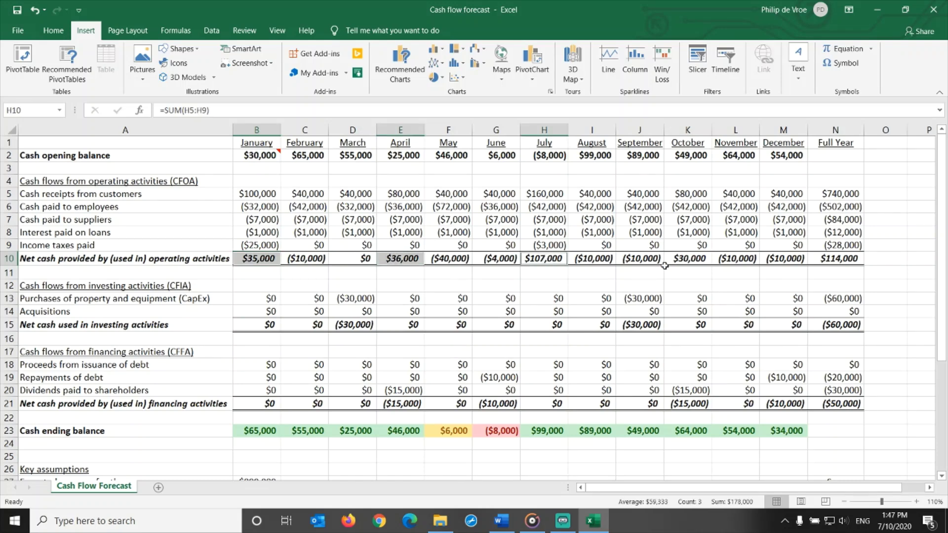
ctrl+click(684, 257)
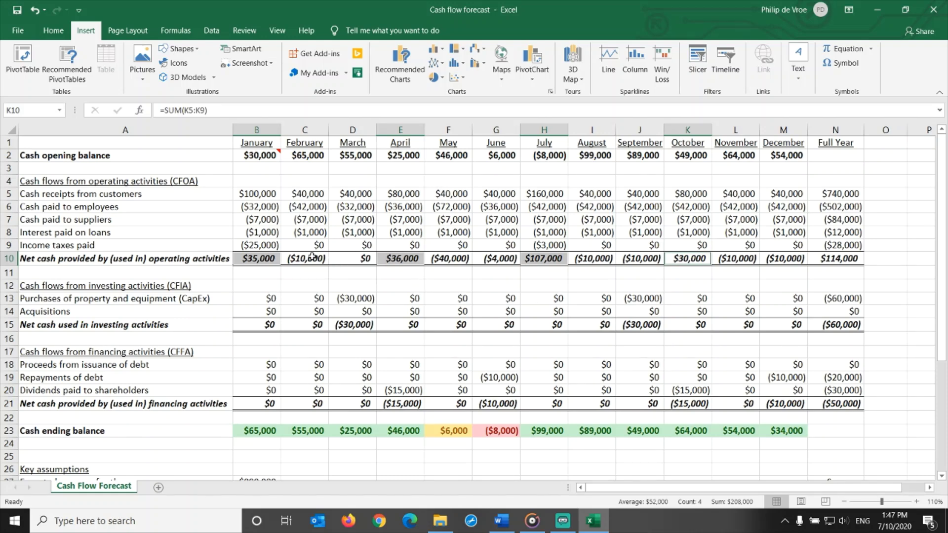
drag(313, 257, 347, 259)
ctrl+drag(437, 259, 482, 259)
ctrl+drag(605, 260, 638, 259)
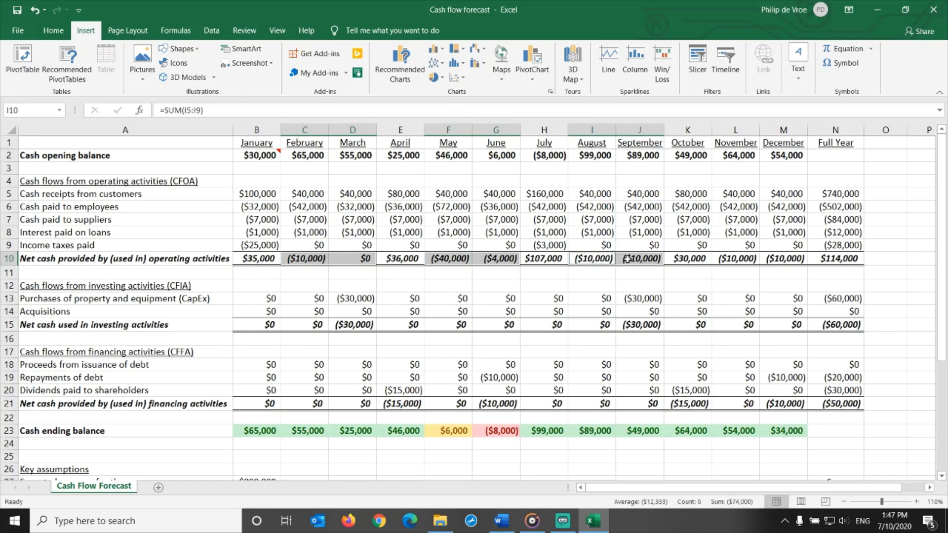
ctrl+click(724, 260)
ctrl+drag(724, 260, 771, 261)
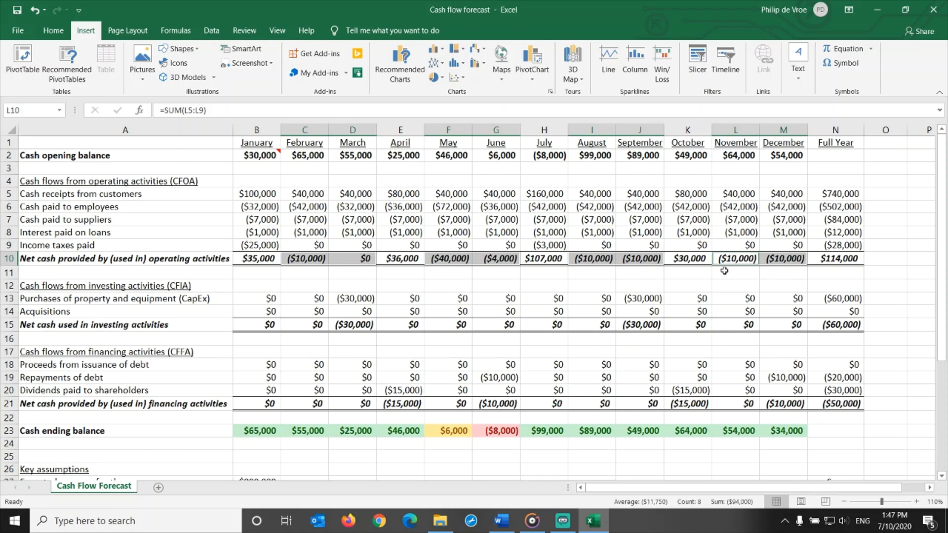
drag(308, 193, 312, 246)
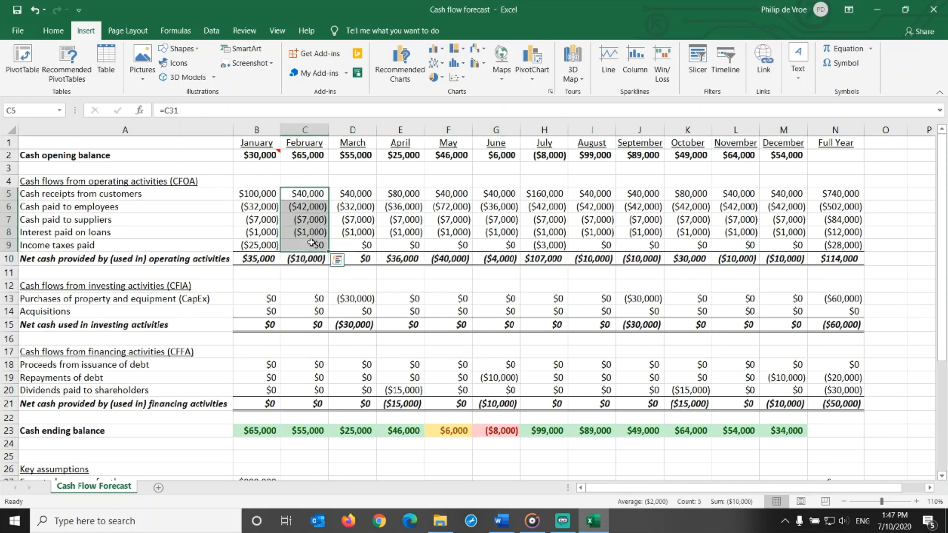
drag(462, 194, 462, 244)
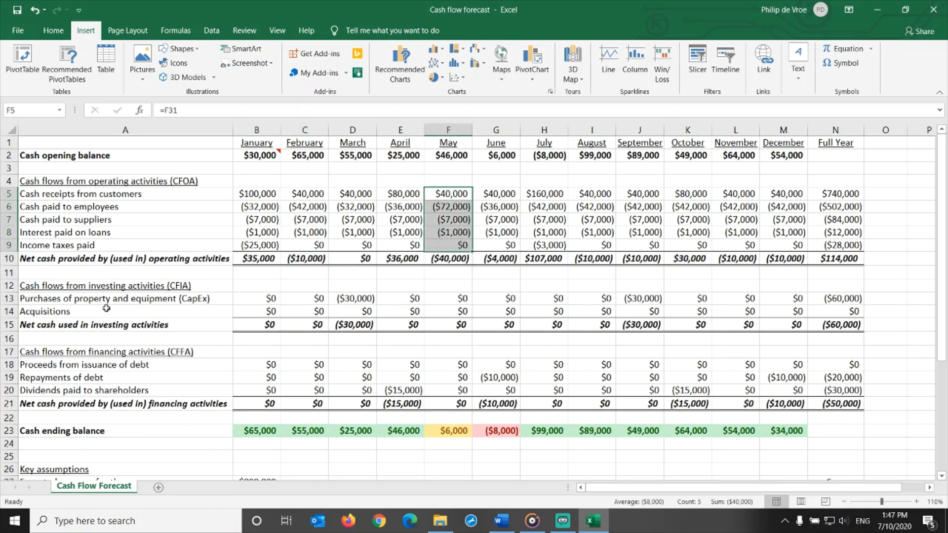
drag(9, 285, 9, 325)
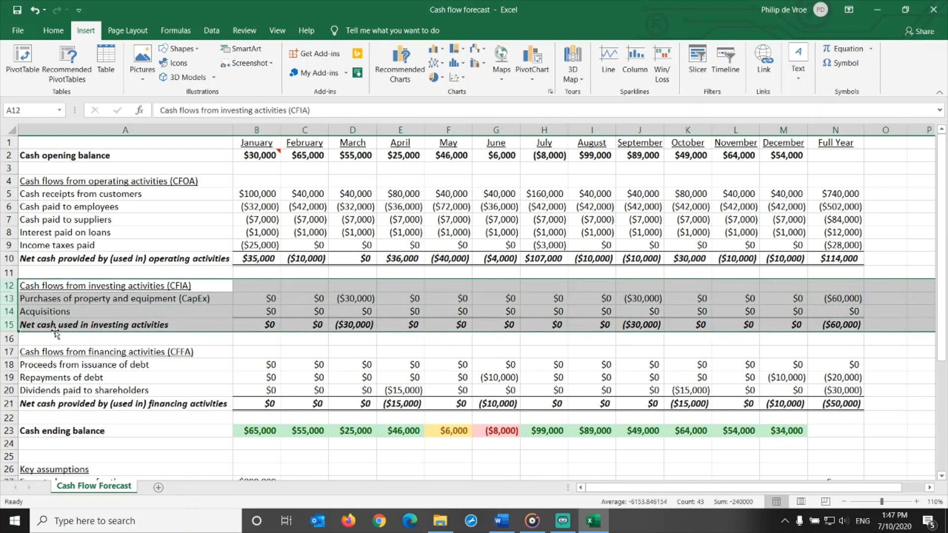
click(9, 298)
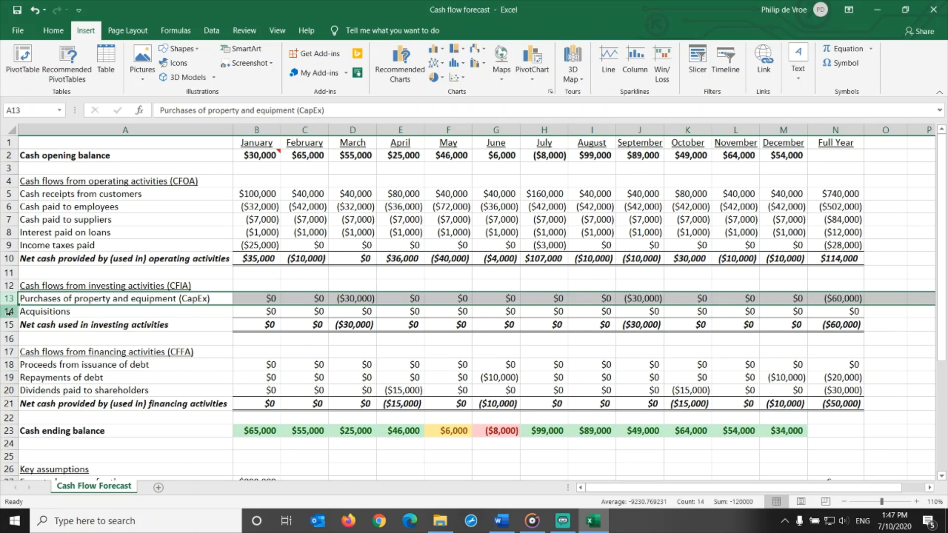
click(9, 311)
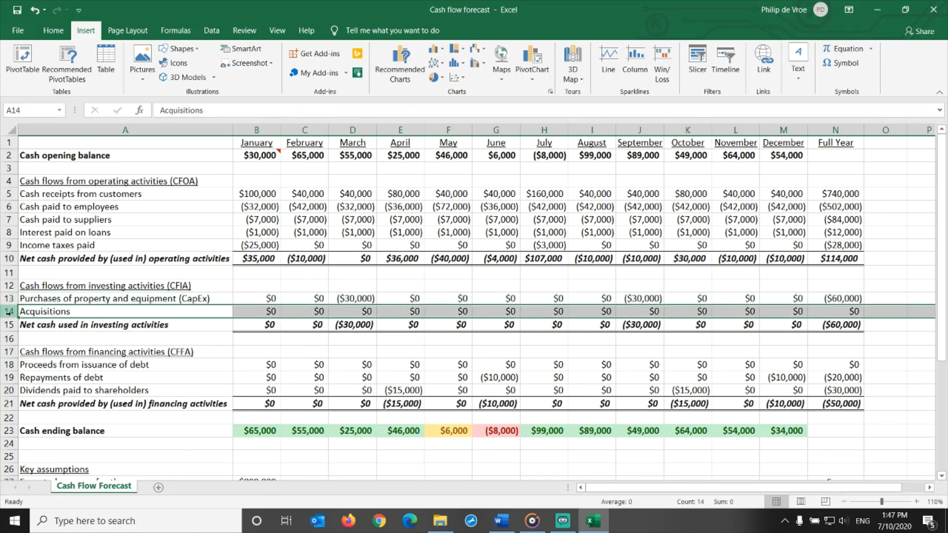
click(361, 299)
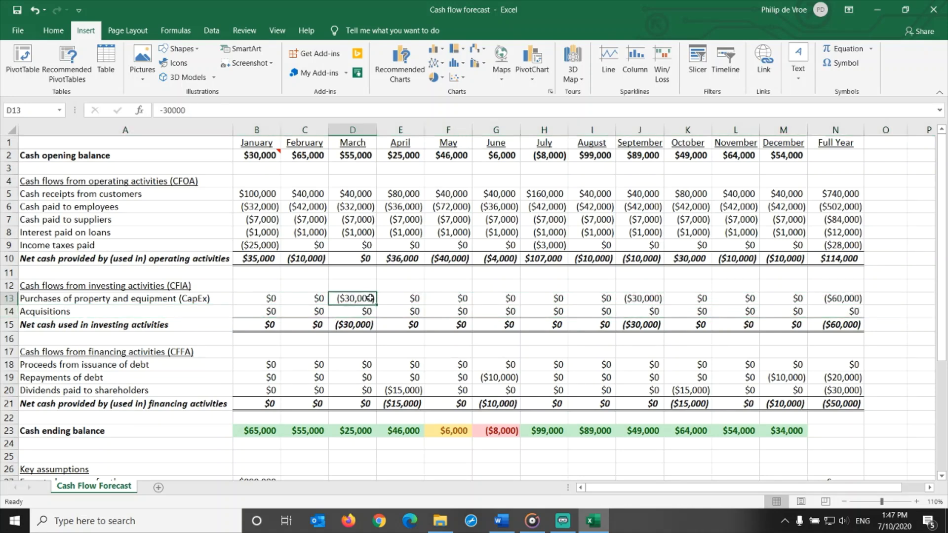
ctrl+click(643, 299)
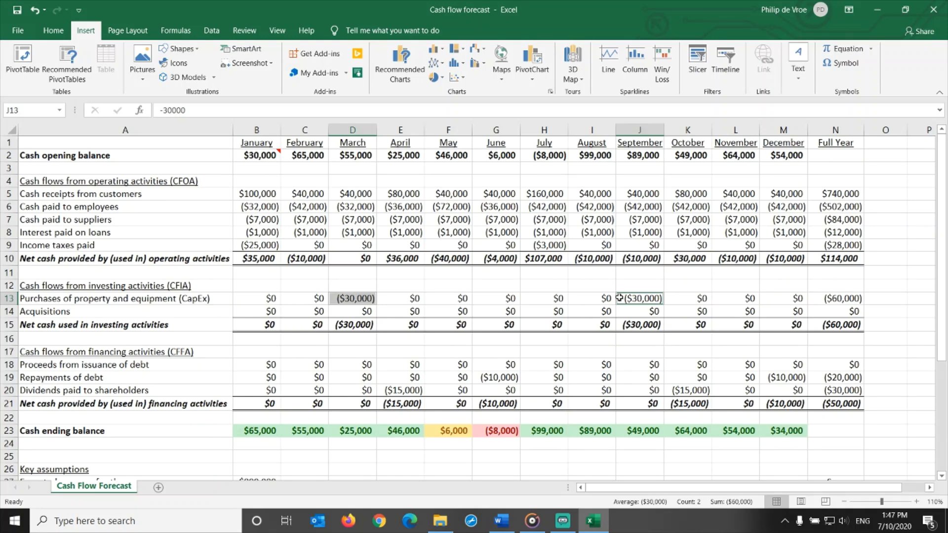
click(9, 311)
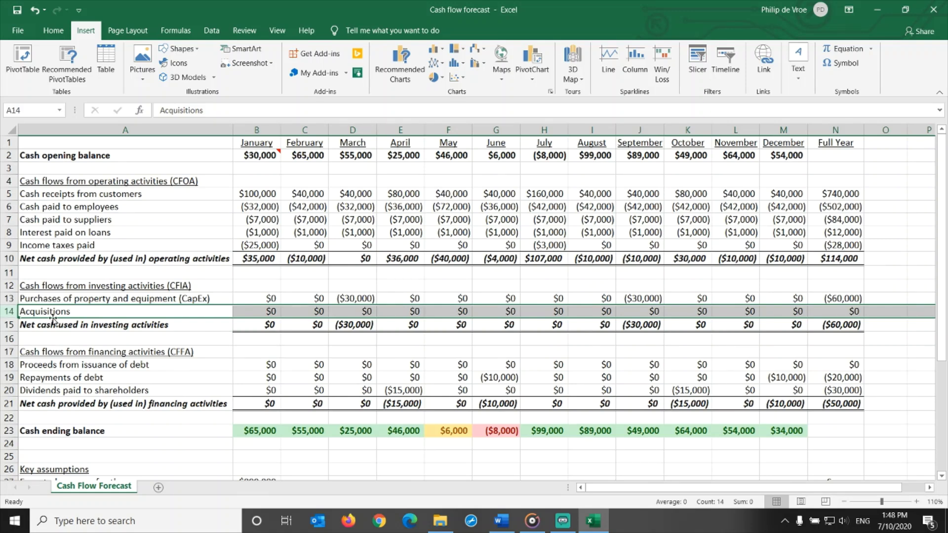
ctrl+click(10, 364)
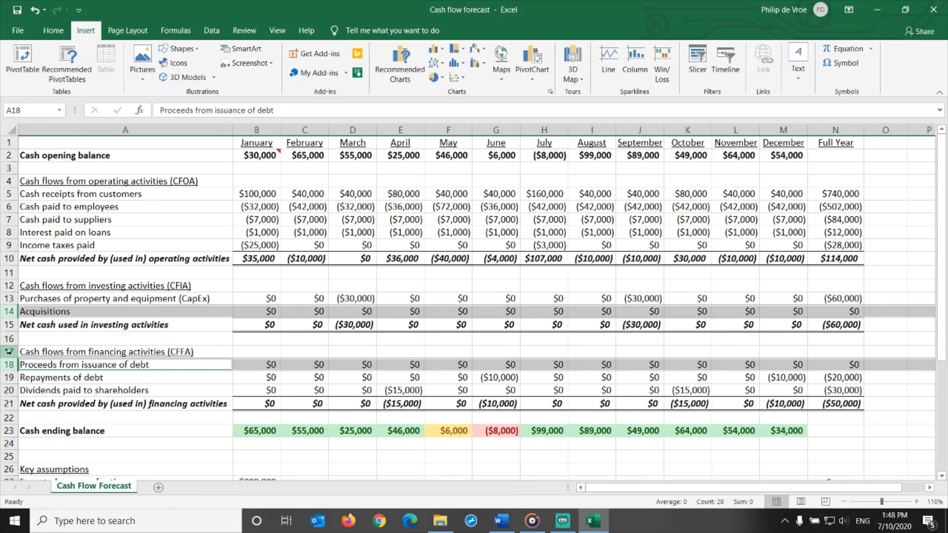
drag(9, 351, 12, 406)
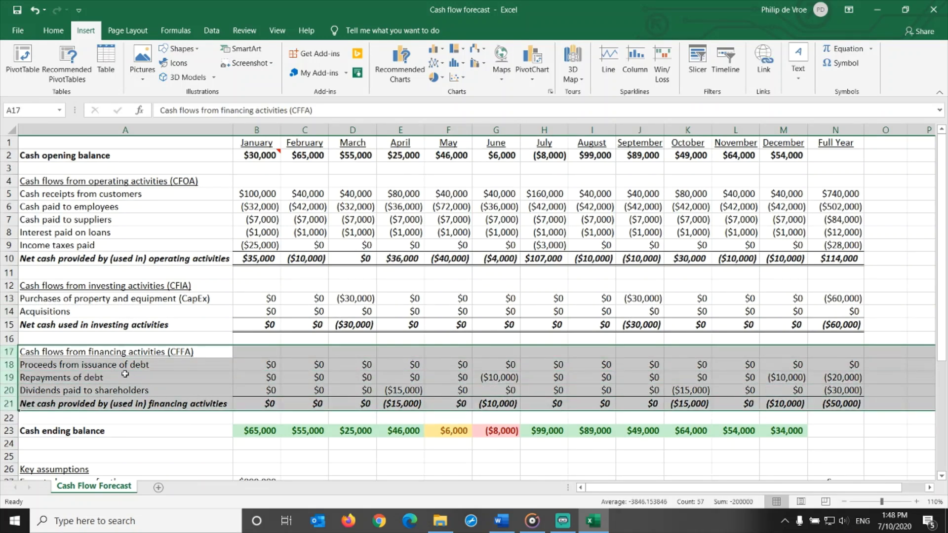
click(6, 364)
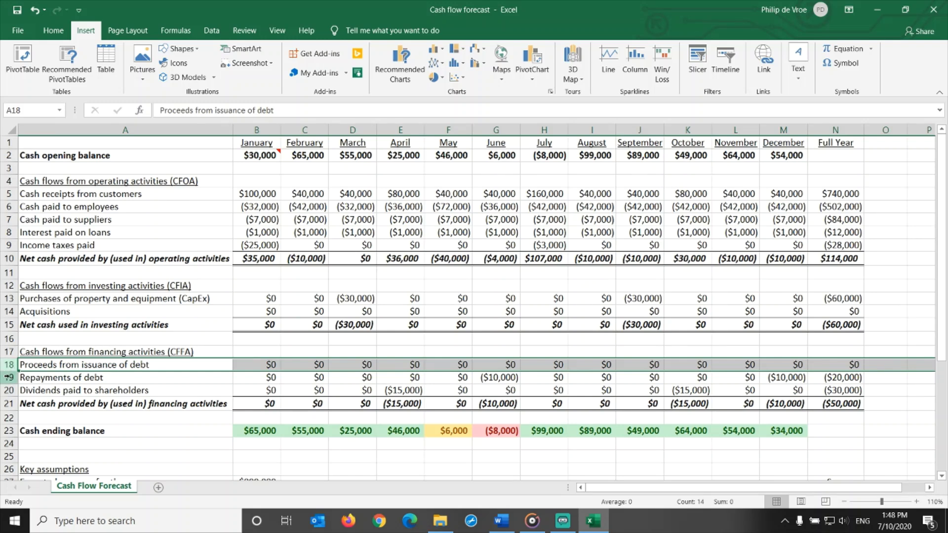
click(7, 377)
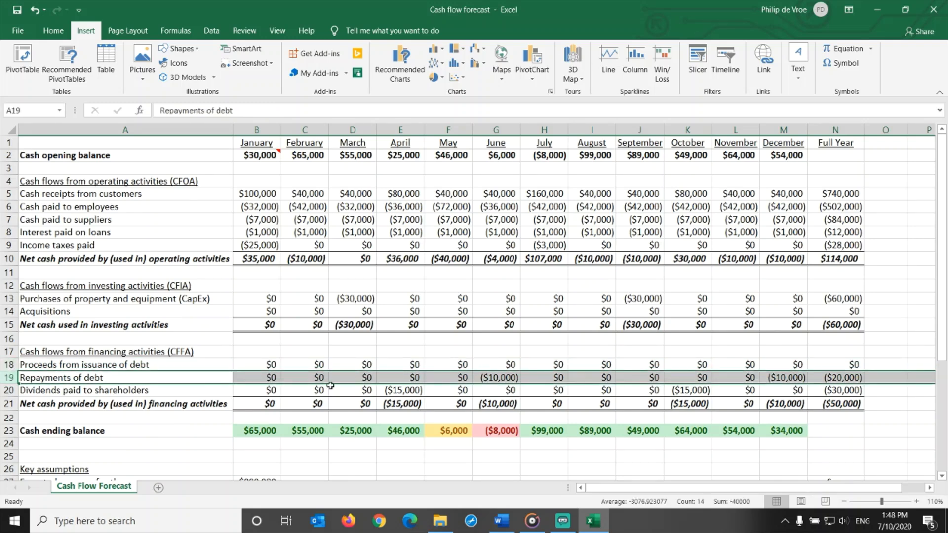
click(477, 377)
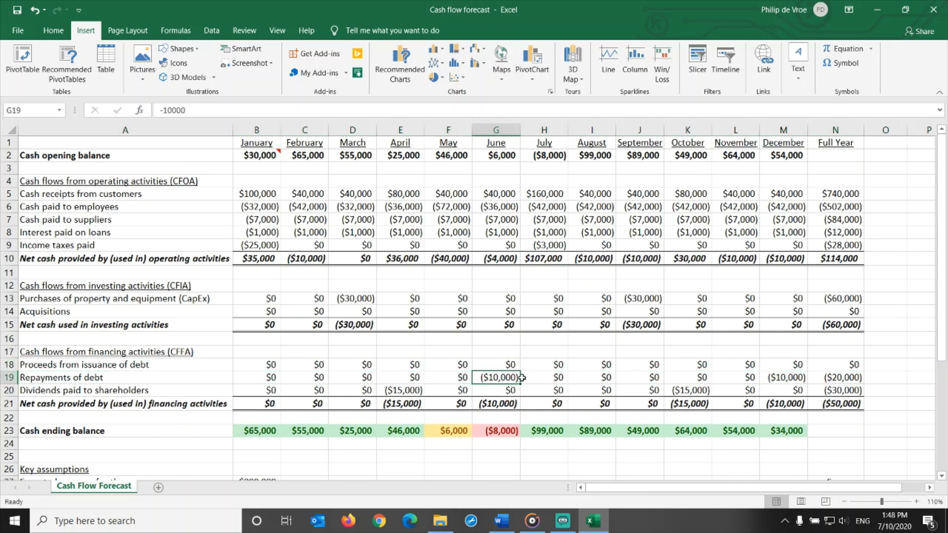
ctrl+click(782, 377)
click(7, 390)
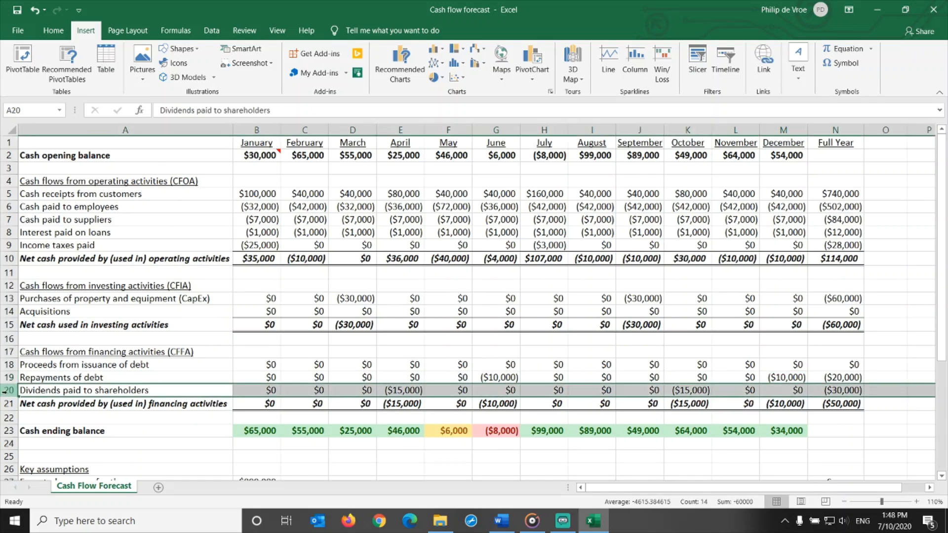
click(406, 390)
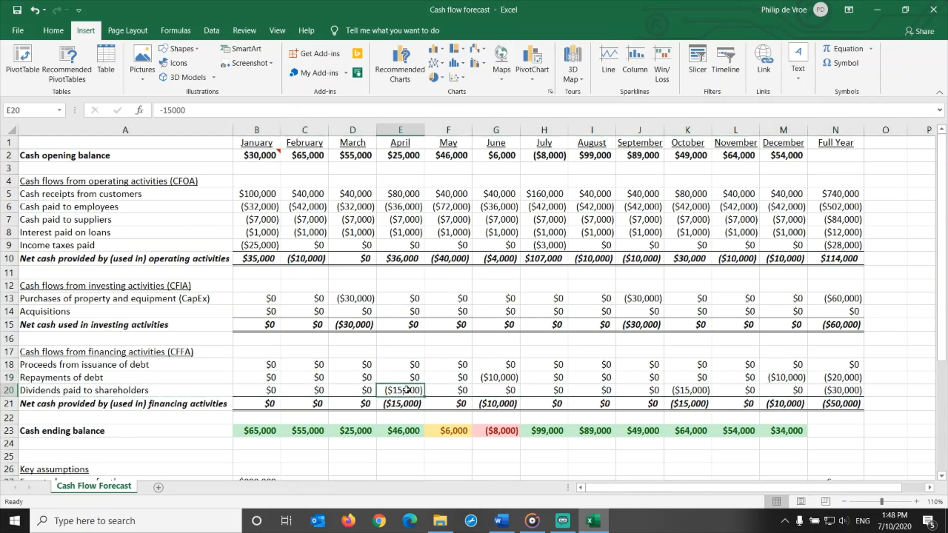
ctrl+click(678, 388)
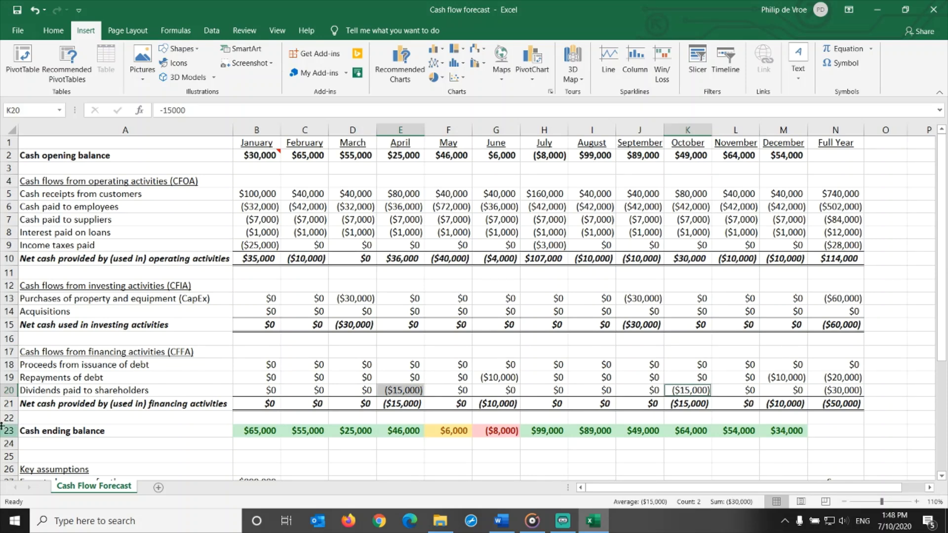
click(6, 404)
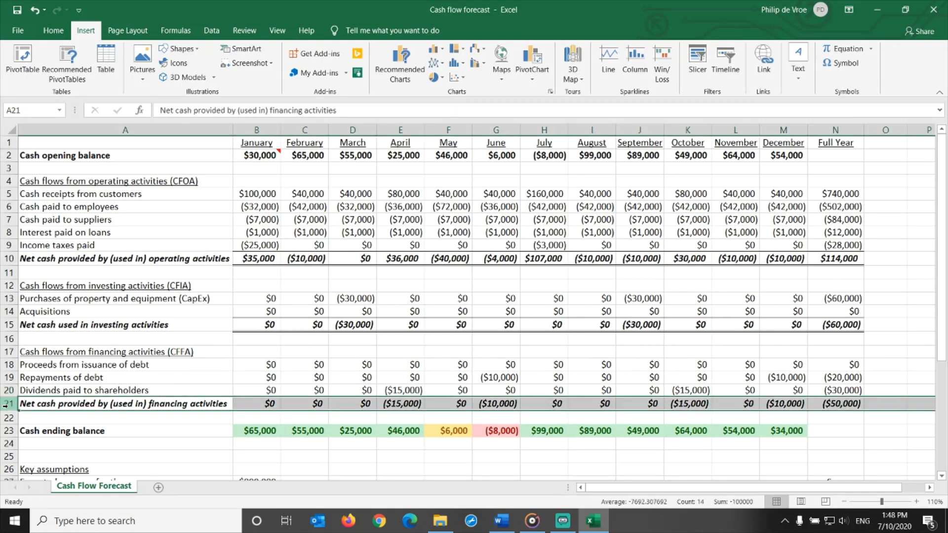
key(ctrl+shift+plus)
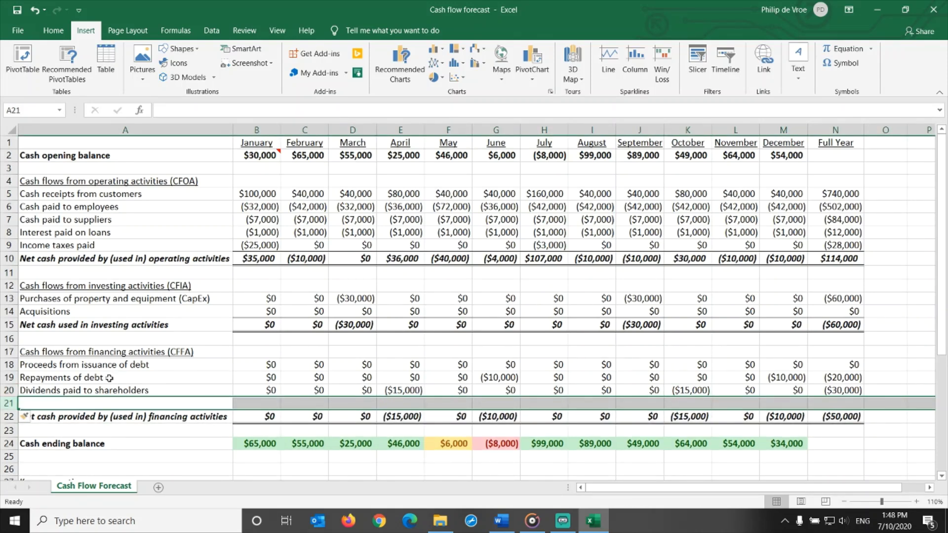
key(ctrl+z)
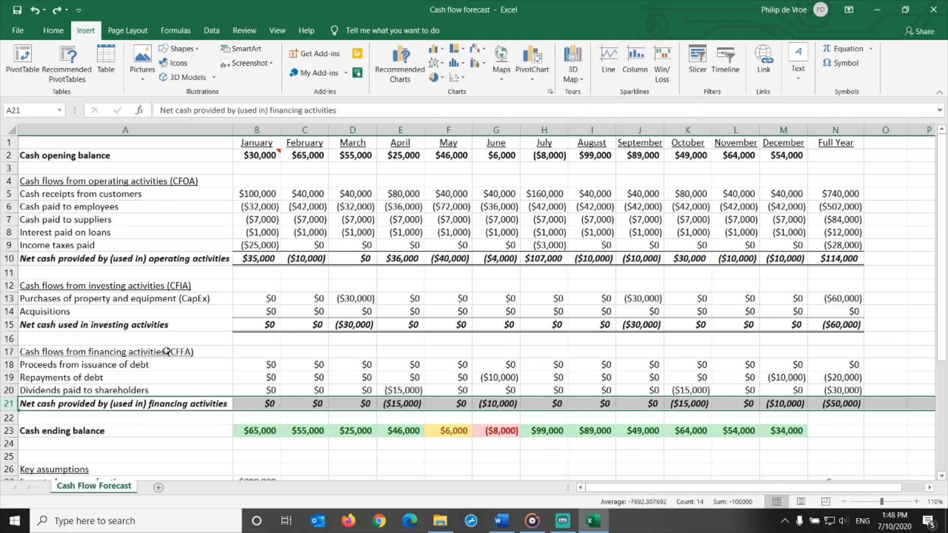
Step: Trace precedents and dependents of January's ending balance in B23
click(256, 433)
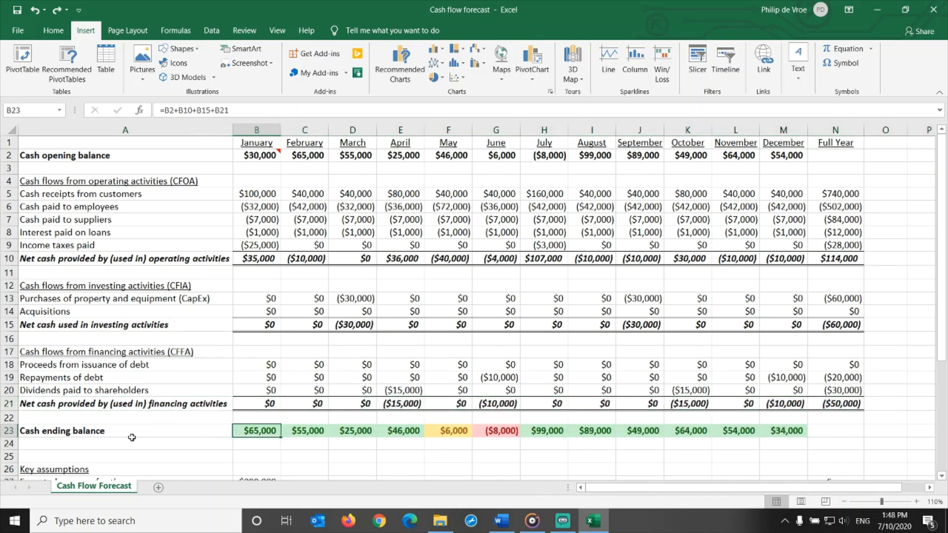
click(9, 430)
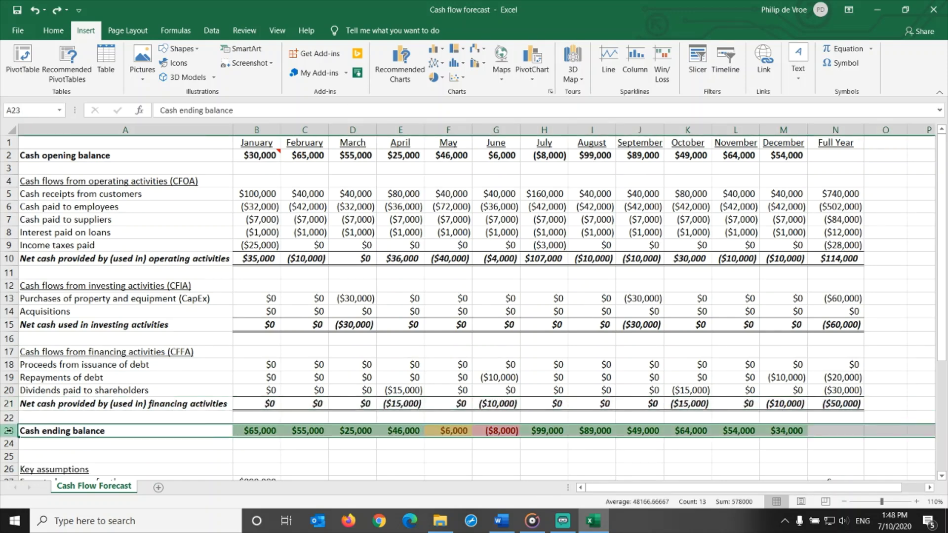
click(253, 427)
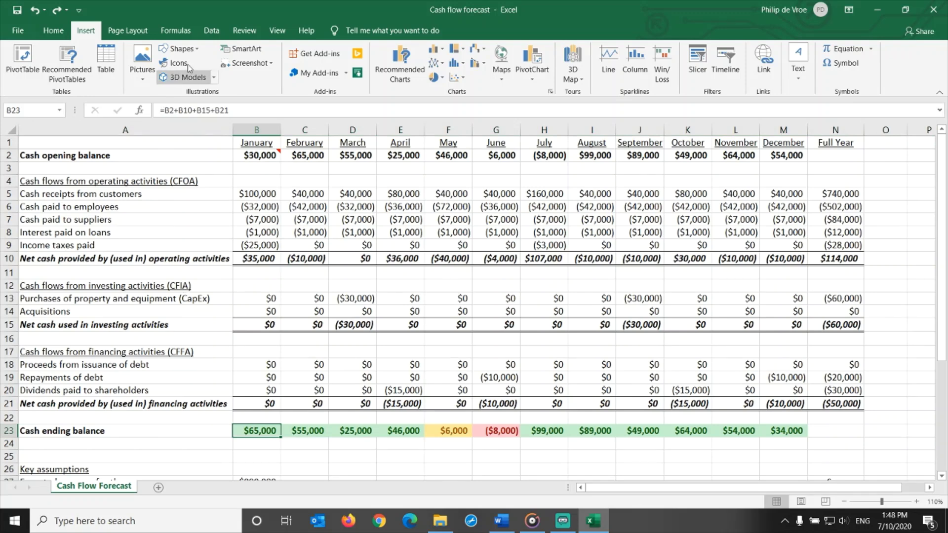
click(177, 32)
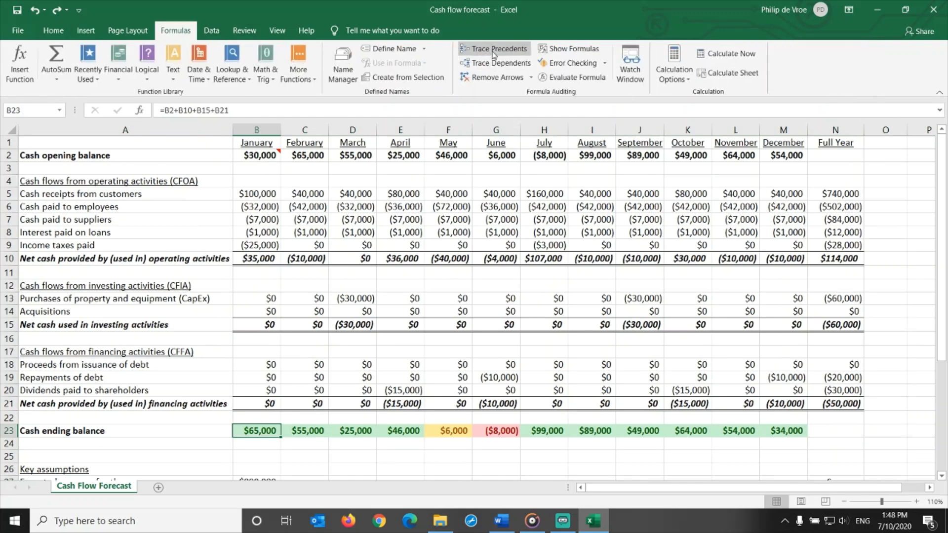
click(494, 49)
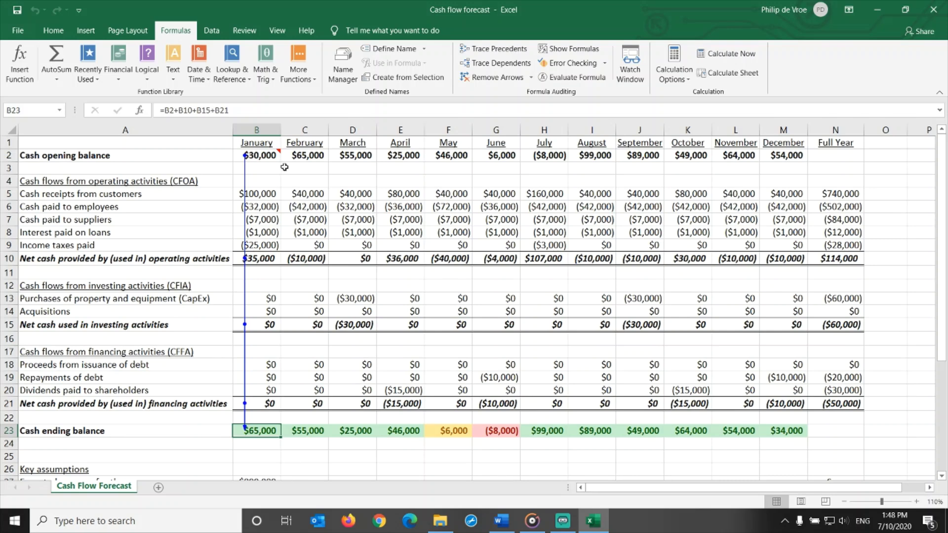
click(266, 111)
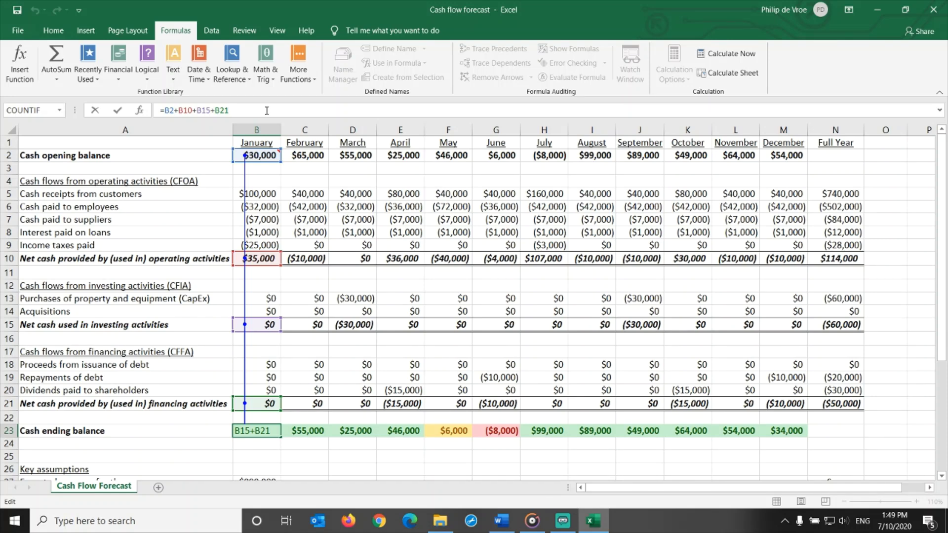
triple_click(192, 110)
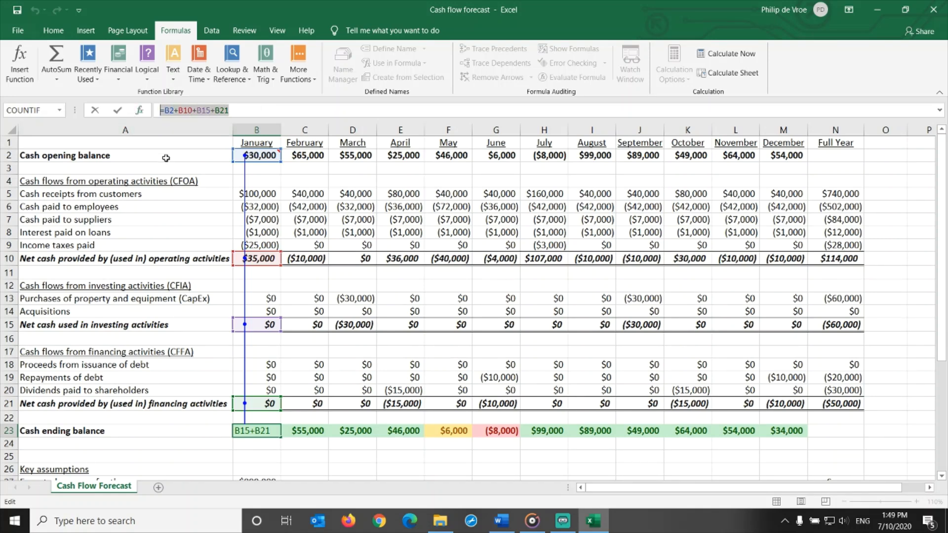
key(Escape)
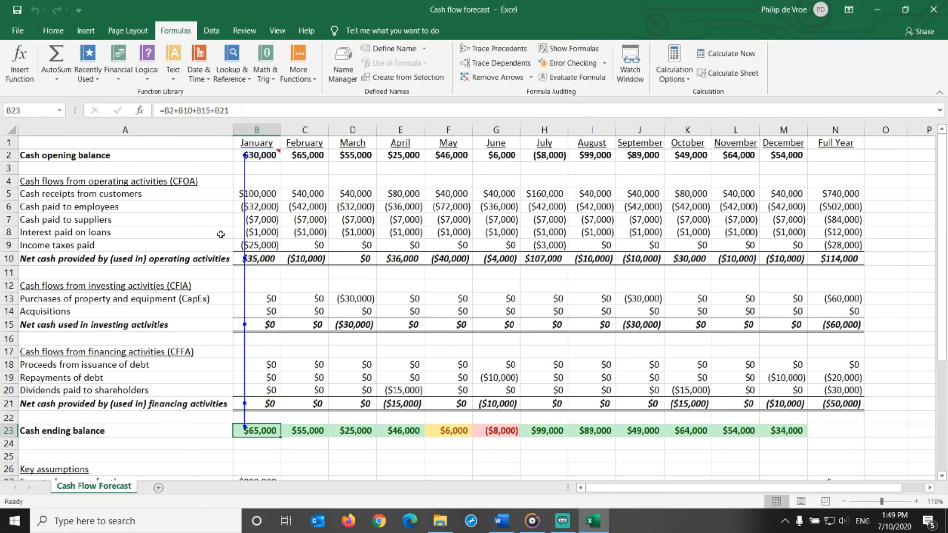
click(506, 68)
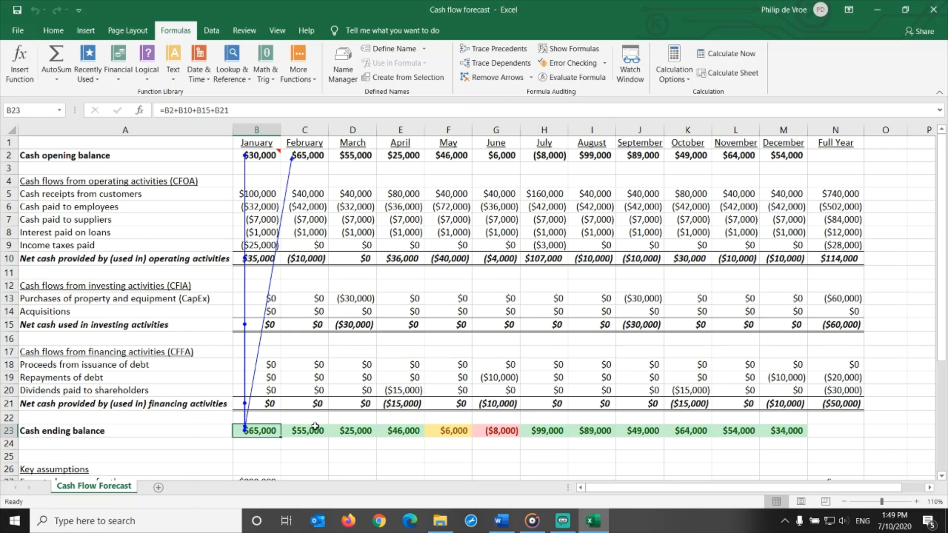
Step: Trace precedents and dependents for February (C23) and March (D23), then remove all arrows
key(Right)
click(493, 48)
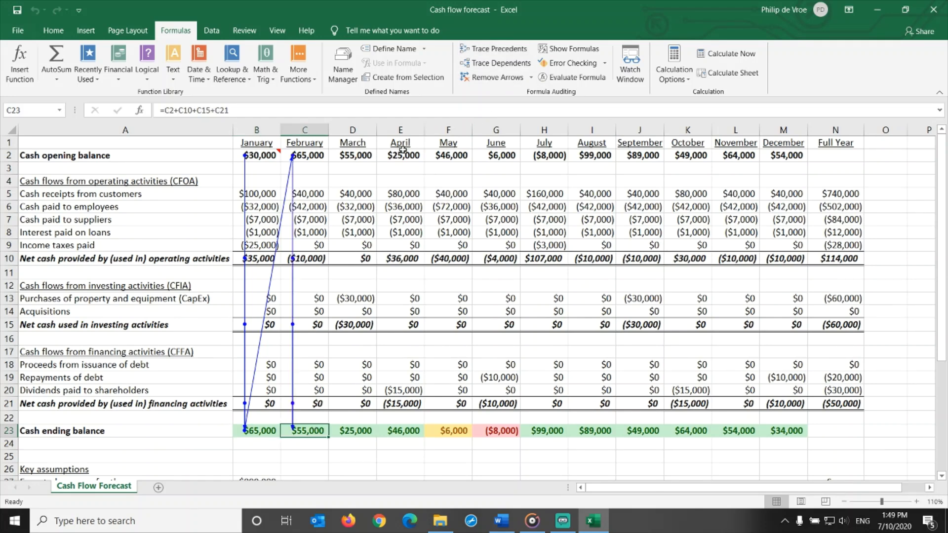
click(495, 63)
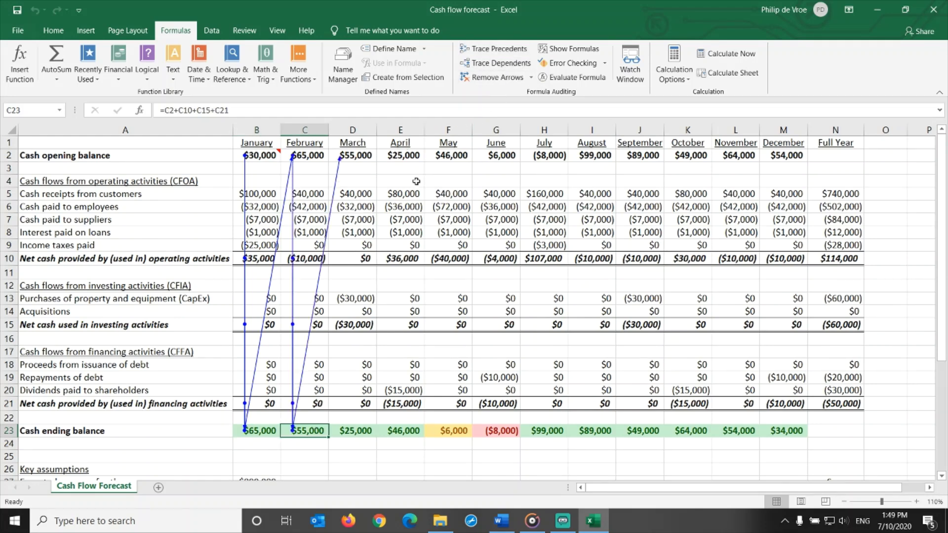
click(352, 429)
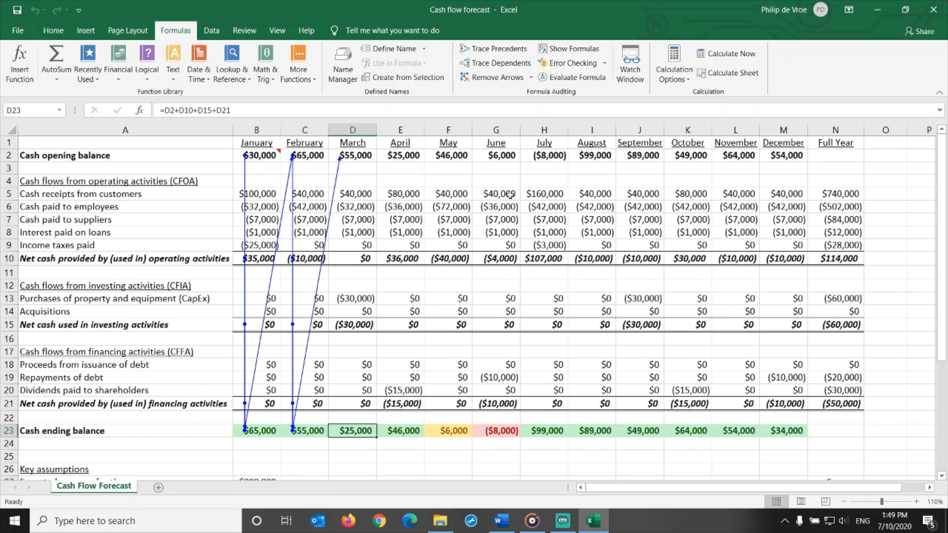
click(510, 50)
click(512, 63)
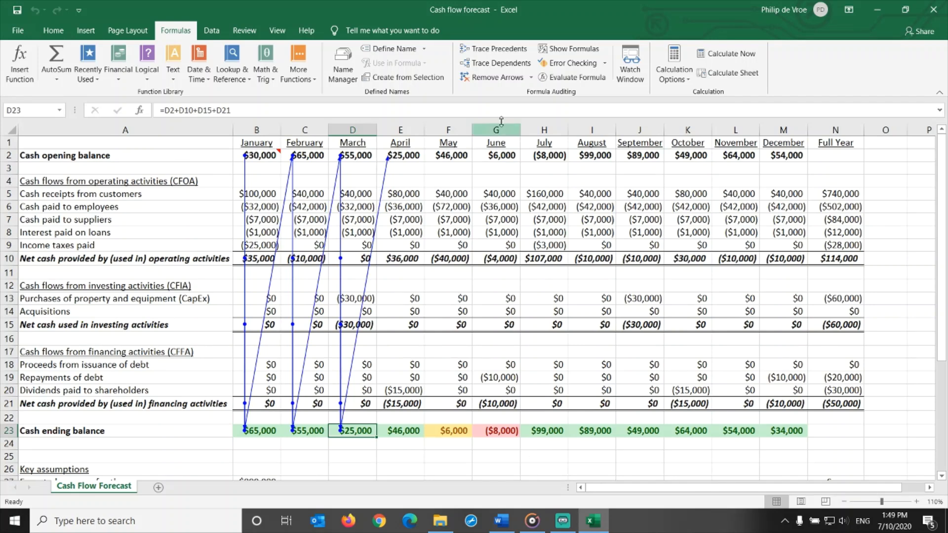
click(495, 79)
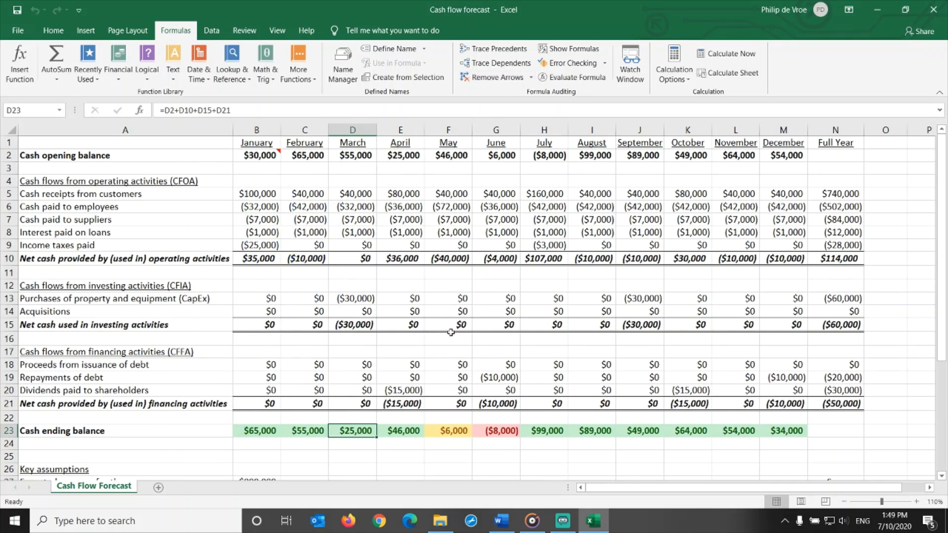
Step: Select ending balances B23:M23 and open Conditional Formatting's Highlight Cells Rules
drag(270, 432, 771, 434)
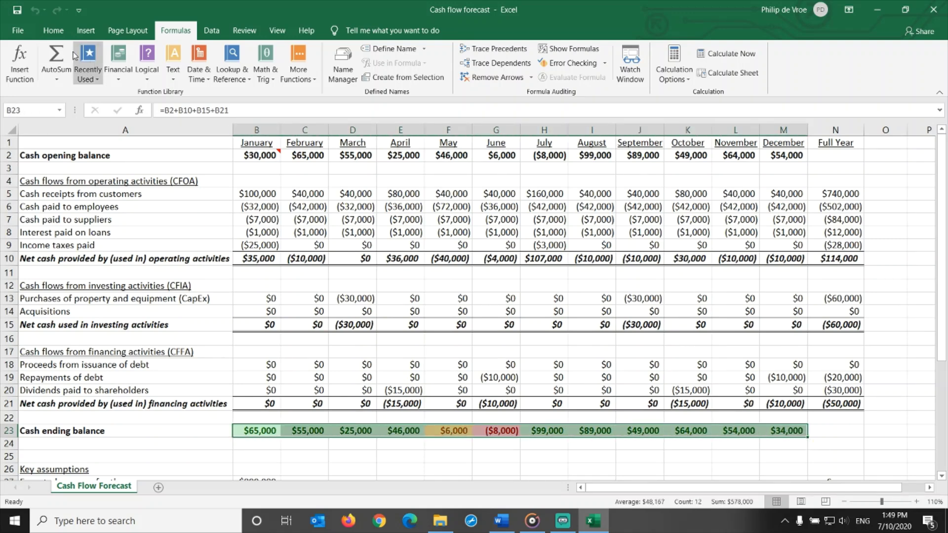
click(57, 35)
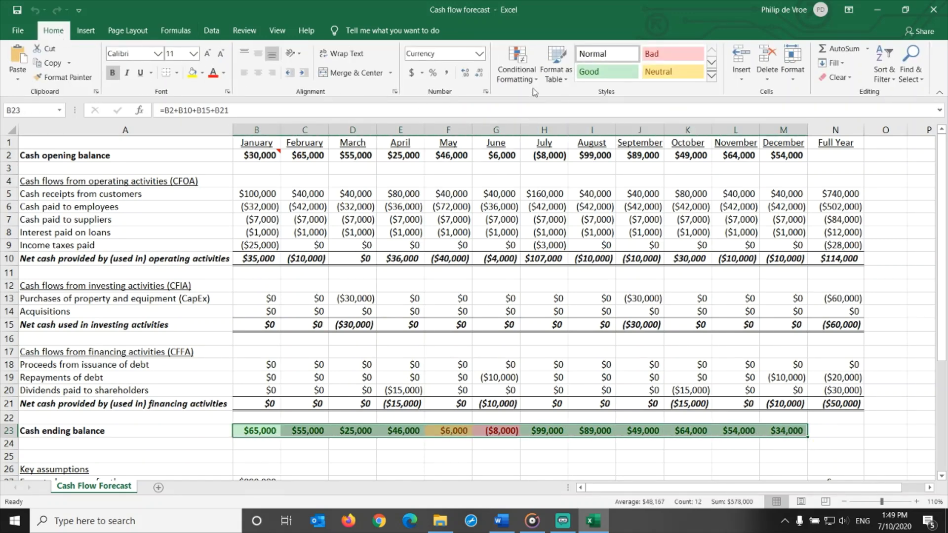
click(524, 88)
mouse_move(539, 102)
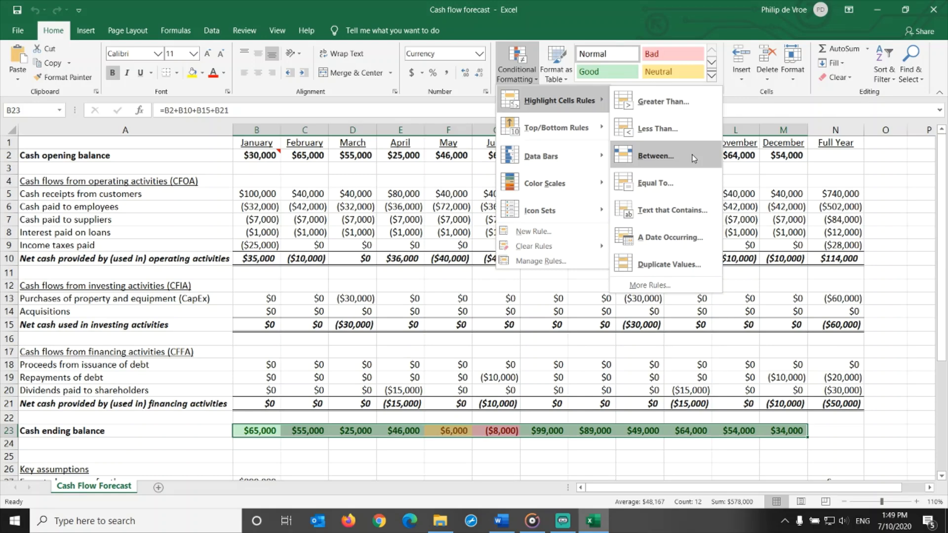
Step: Review the green, yellow (from 0) and red (below 0) ending-balance rules in Manage Rules
click(539, 260)
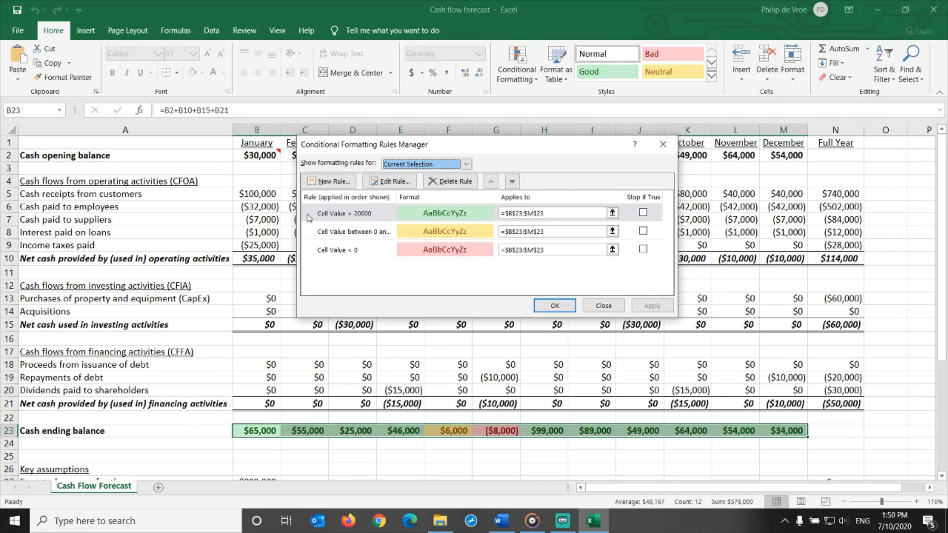
click(312, 235)
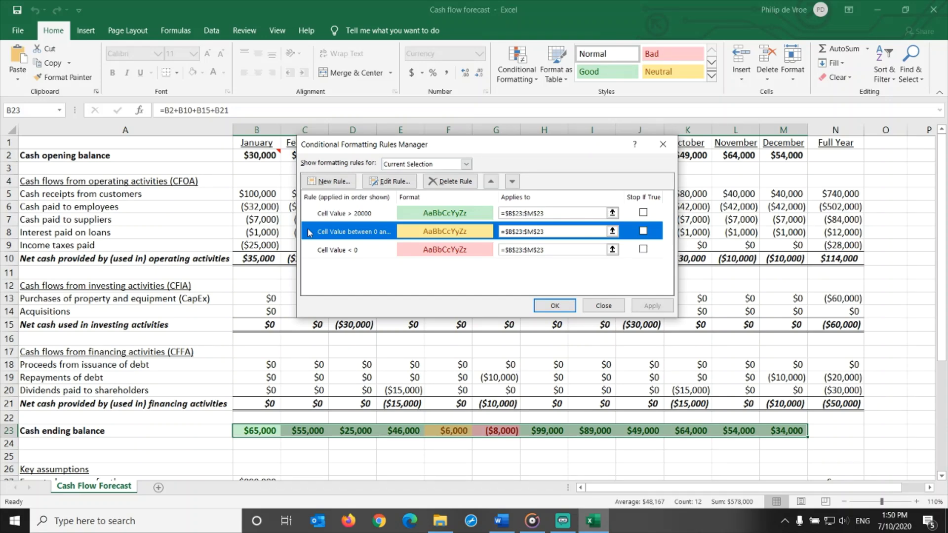
click(309, 250)
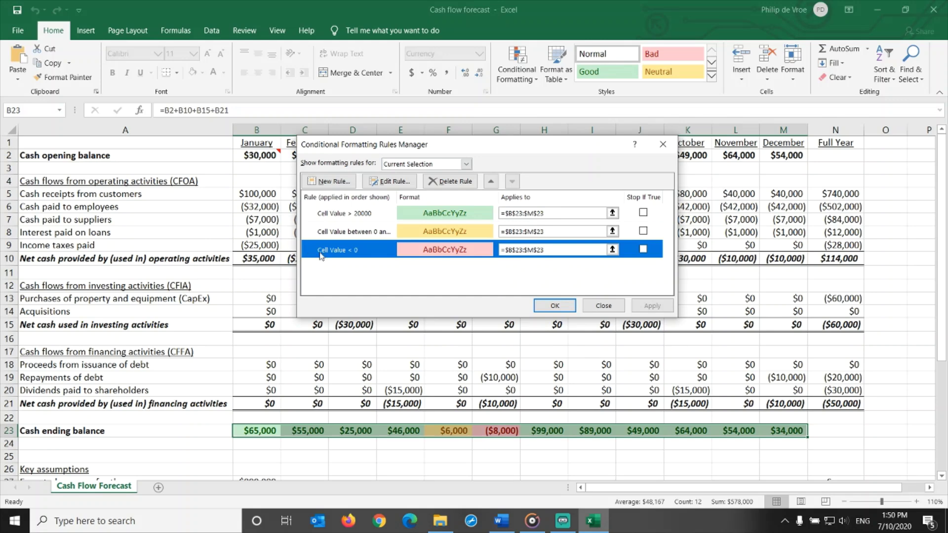
click(602, 307)
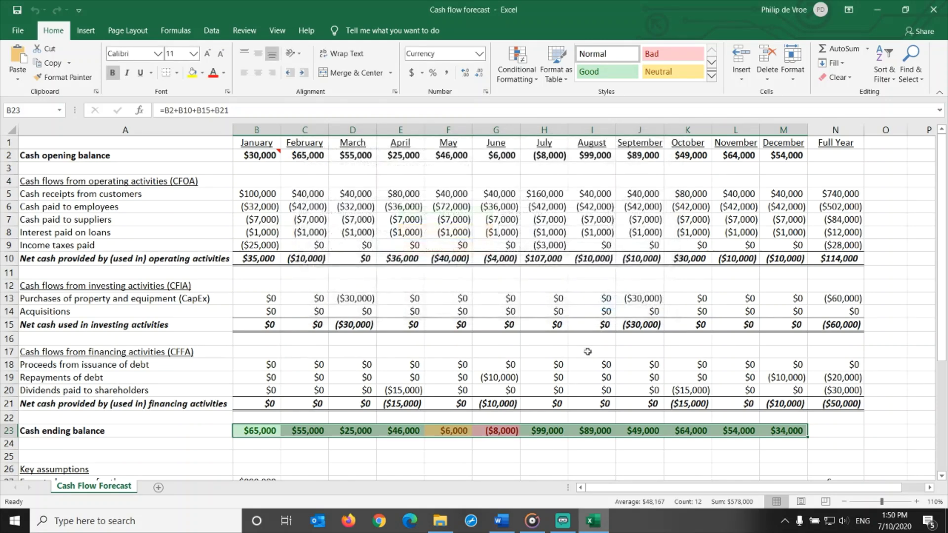
click(786, 431)
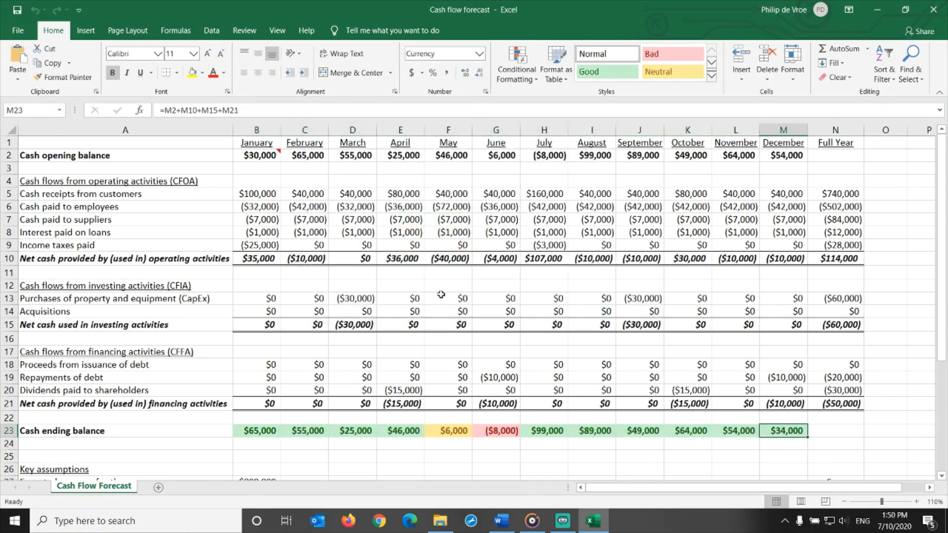
click(262, 156)
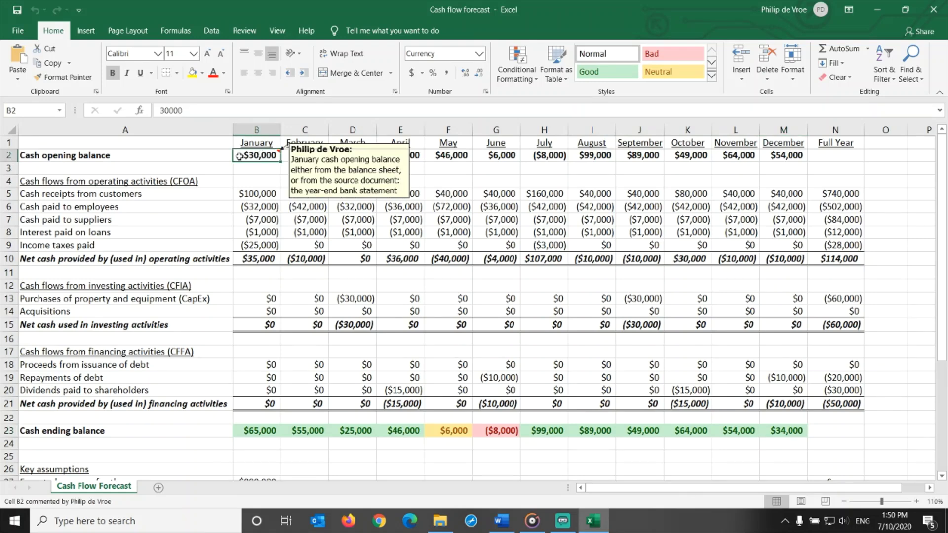
click(780, 431)
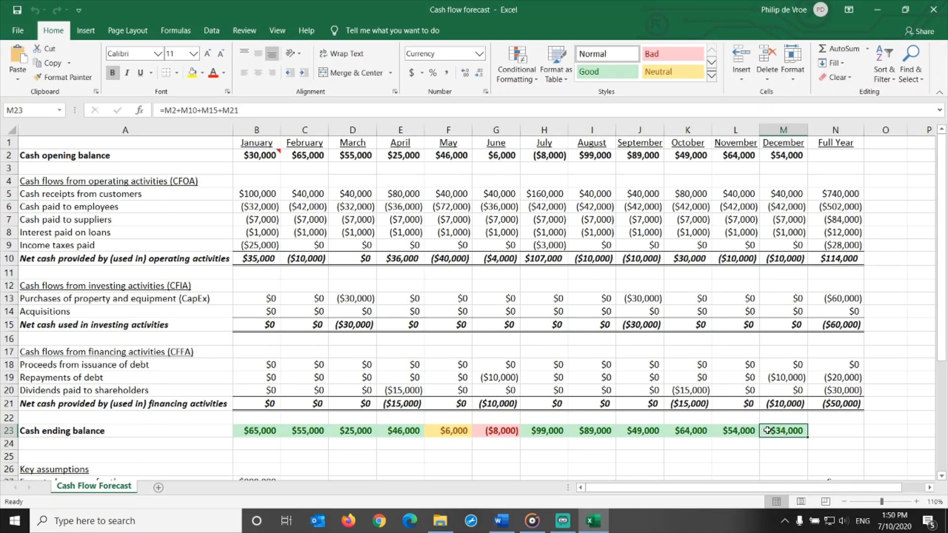
Step: Append ' (forecast)' to A23 so it reads 'Cash ending balance (forecast)'
click(203, 432)
click(277, 110)
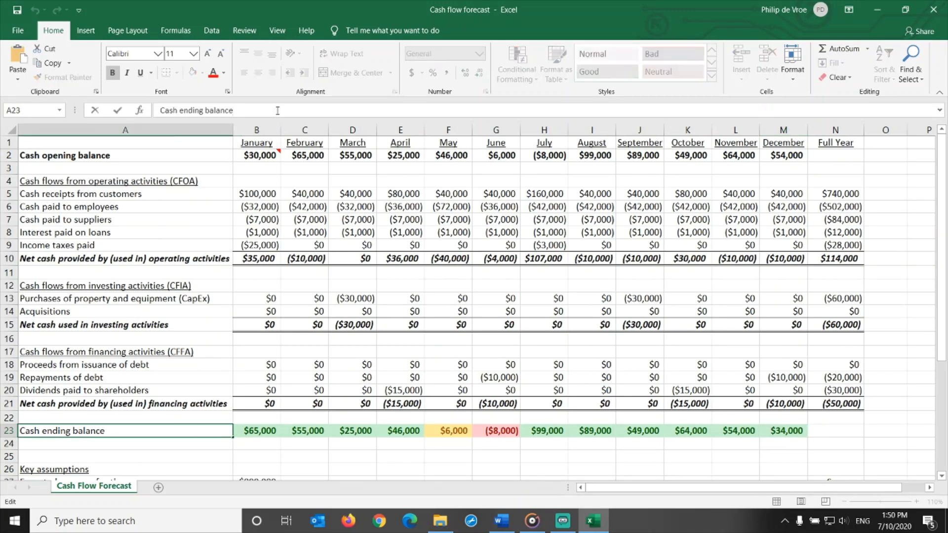
text((forecast))
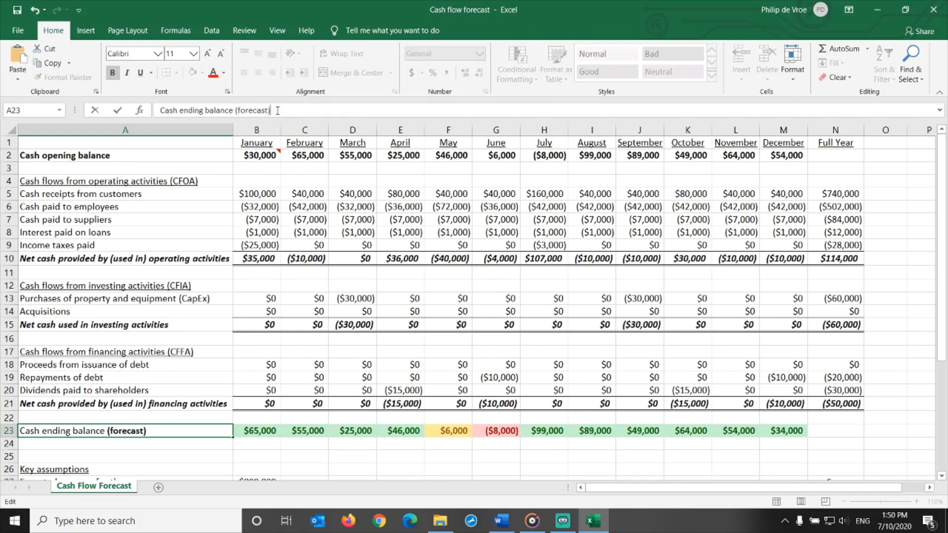
key(Return)
key(Up)
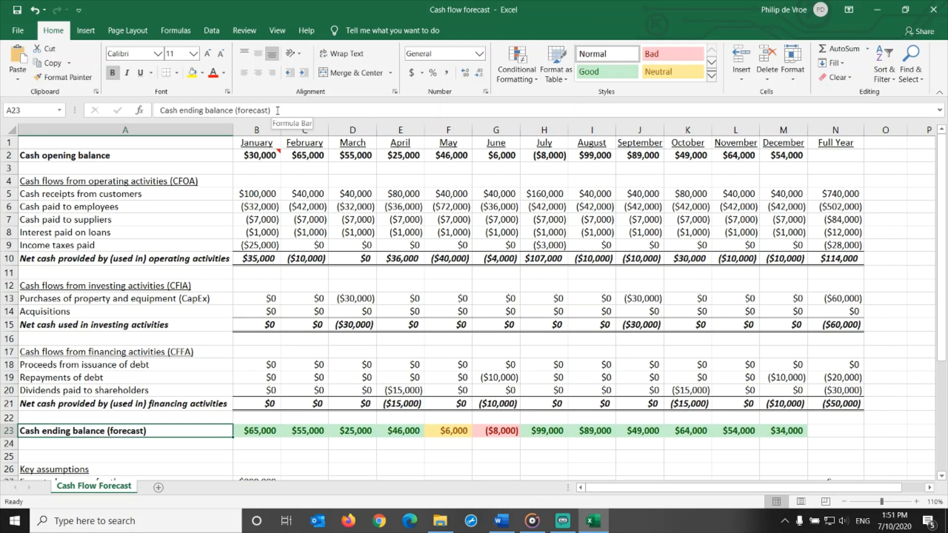
key(Right)
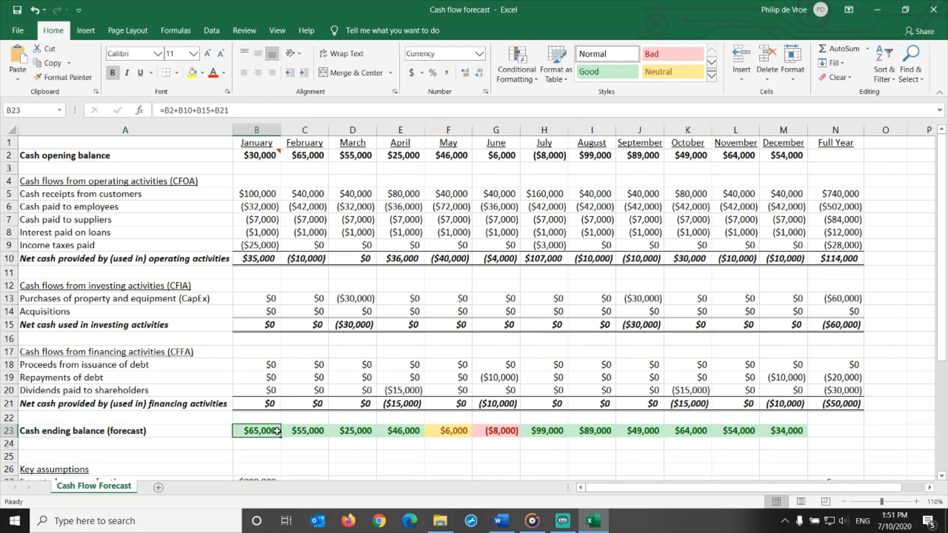
drag(277, 431, 773, 431)
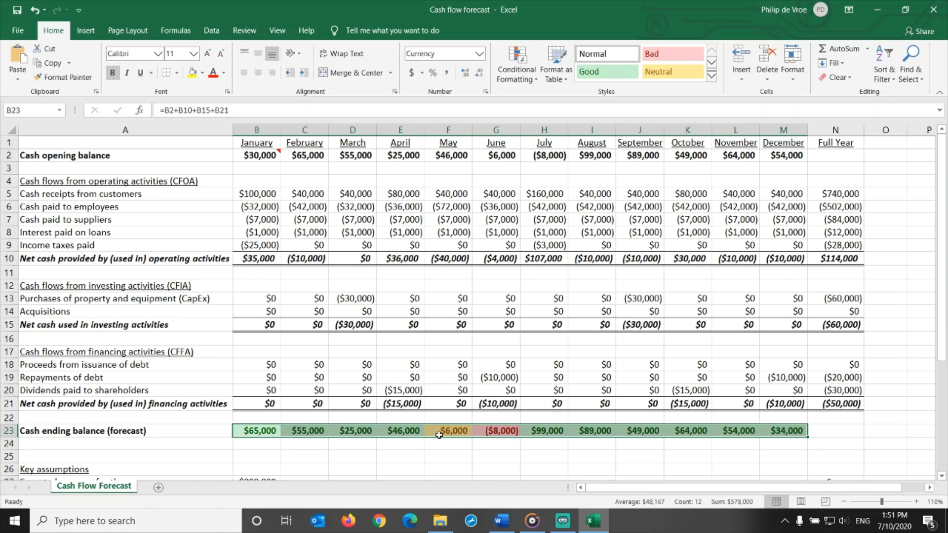
drag(263, 427, 407, 429)
ctrl+drag(559, 432, 767, 431)
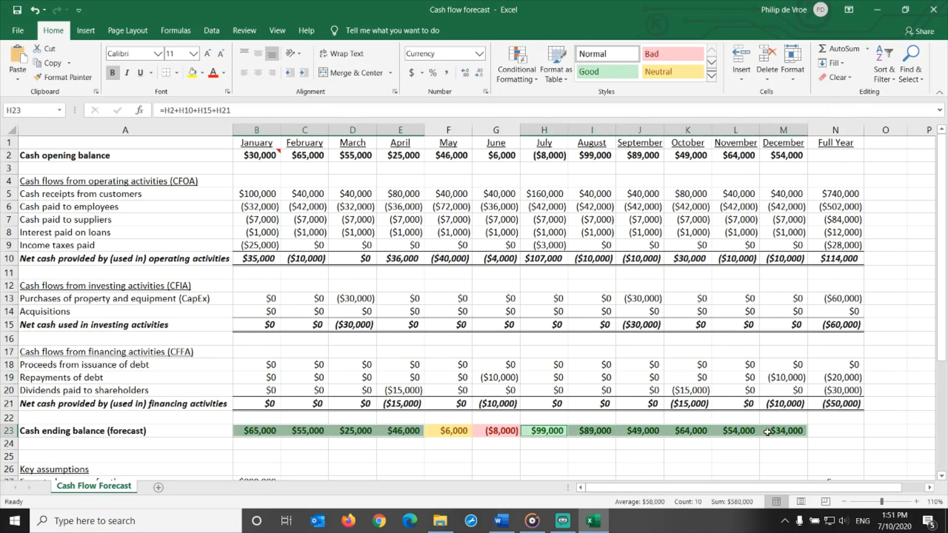
click(457, 431)
click(488, 431)
drag(487, 431, 468, 430)
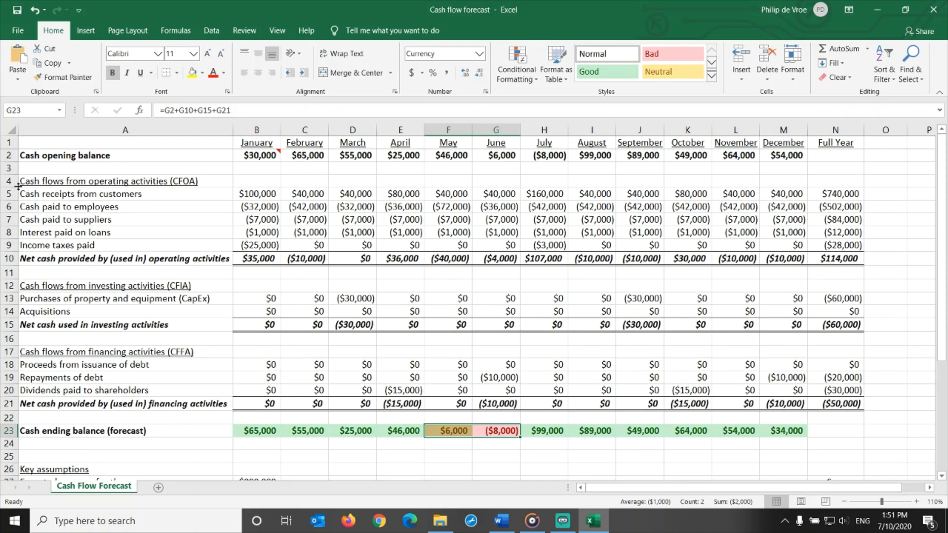
drag(9, 180, 9, 258)
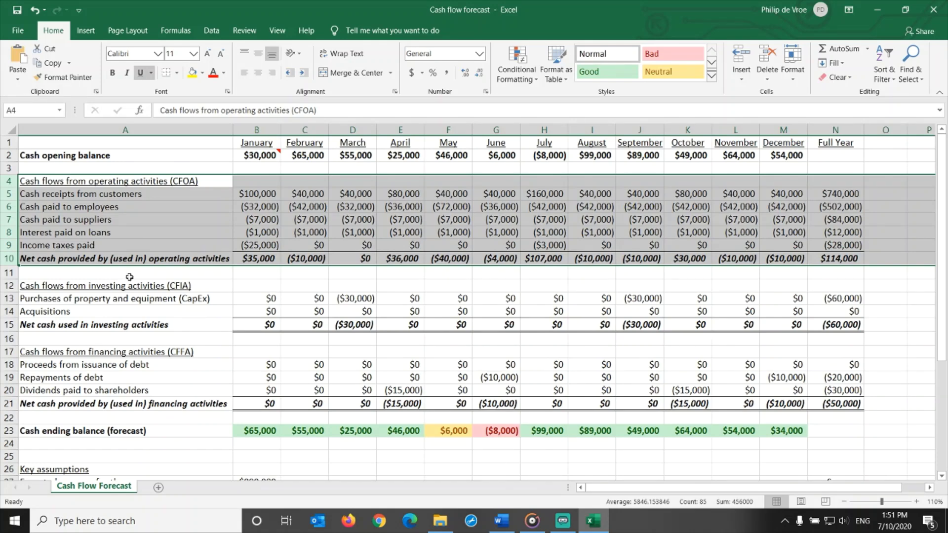
click(7, 193)
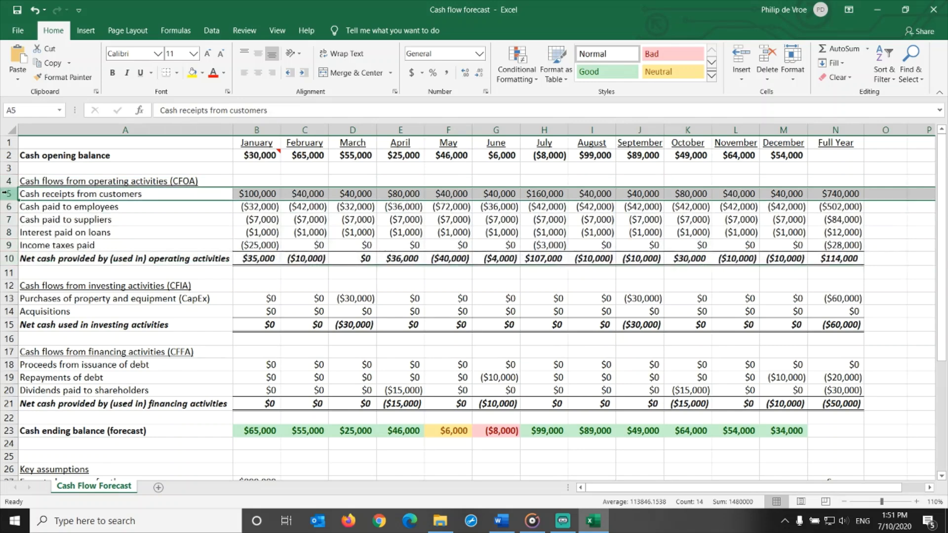
scroll(280, 314, down, 2)
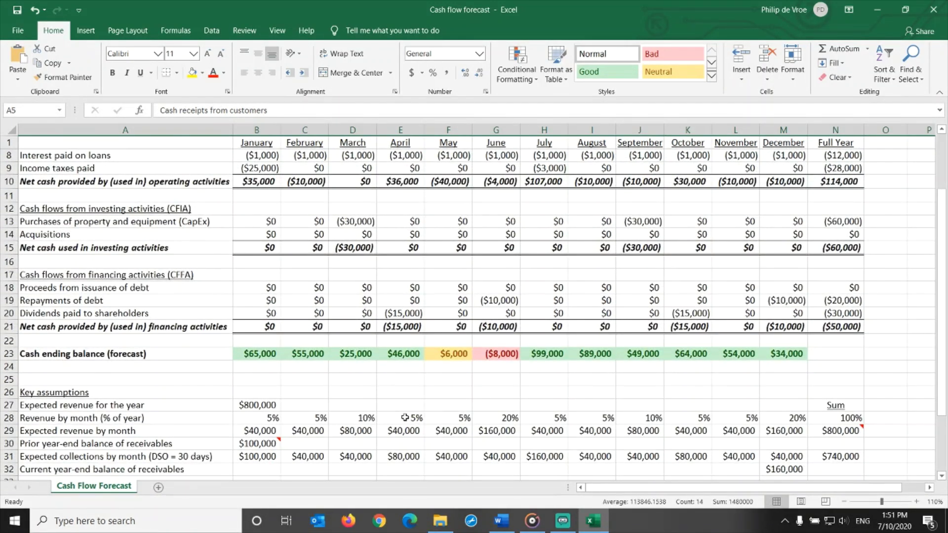
drag(409, 418, 494, 424)
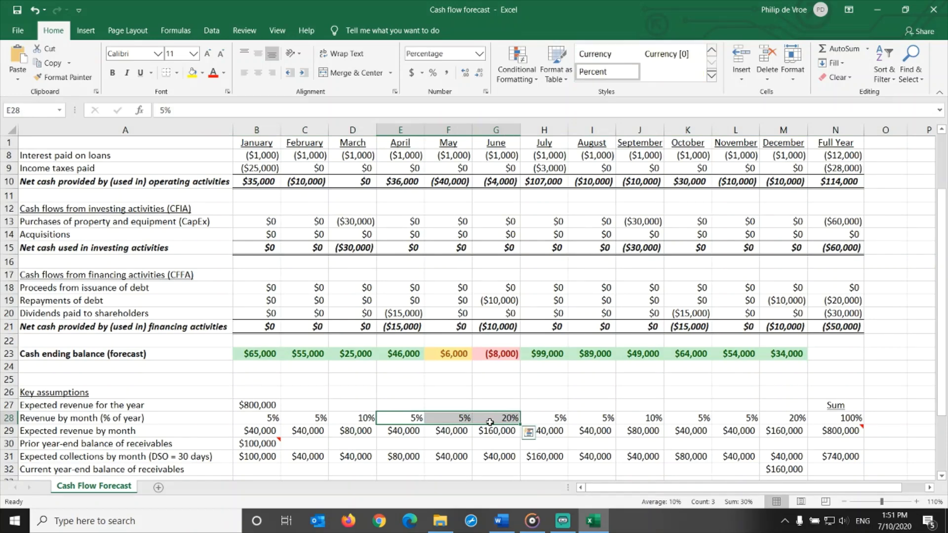
click(398, 418)
click(445, 419)
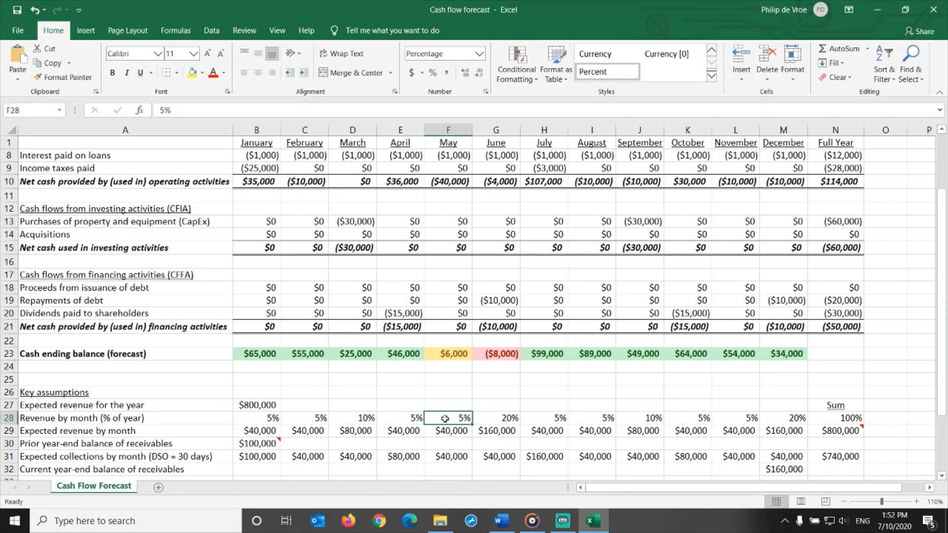
text(10)
key(Tab)
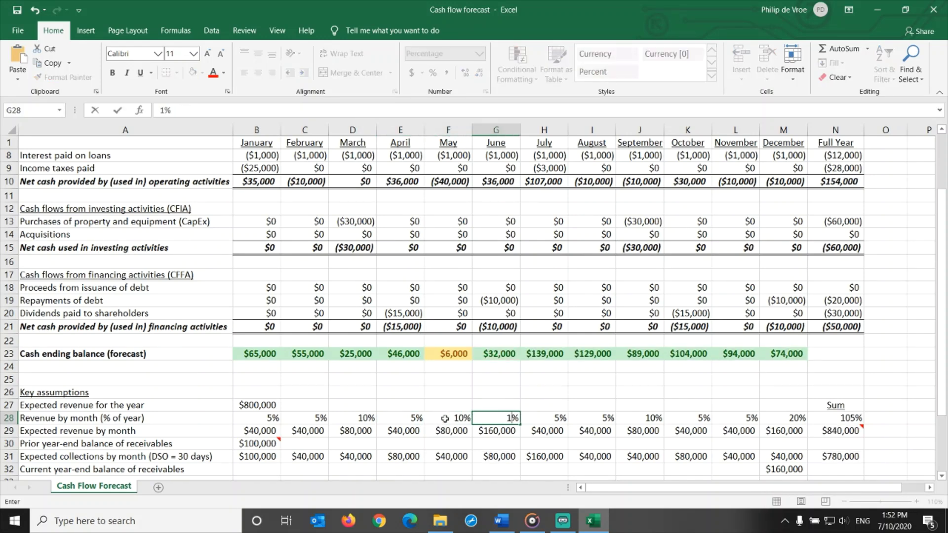
text(15)
key(Return)
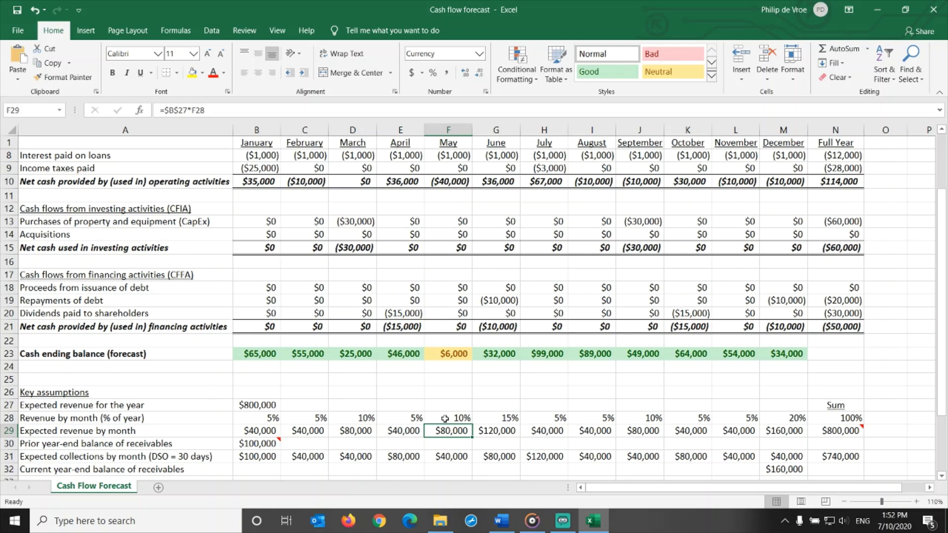
key(ctrl+z)
key(ctrl+z)
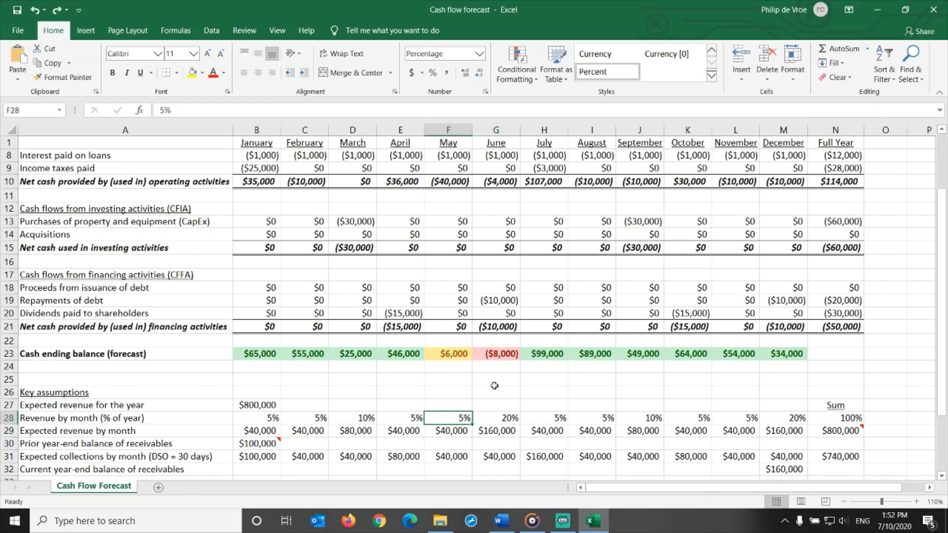
scroll(494, 386, down, 4)
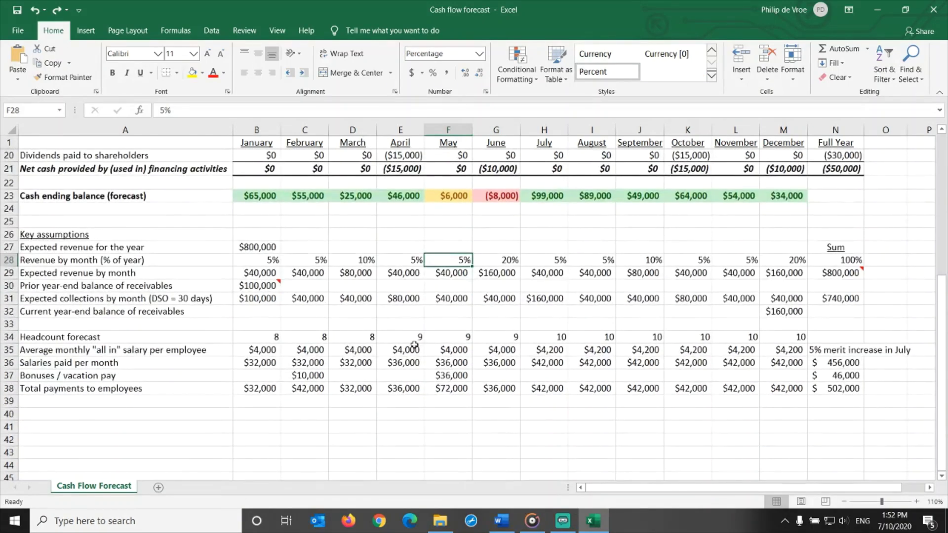
click(412, 338)
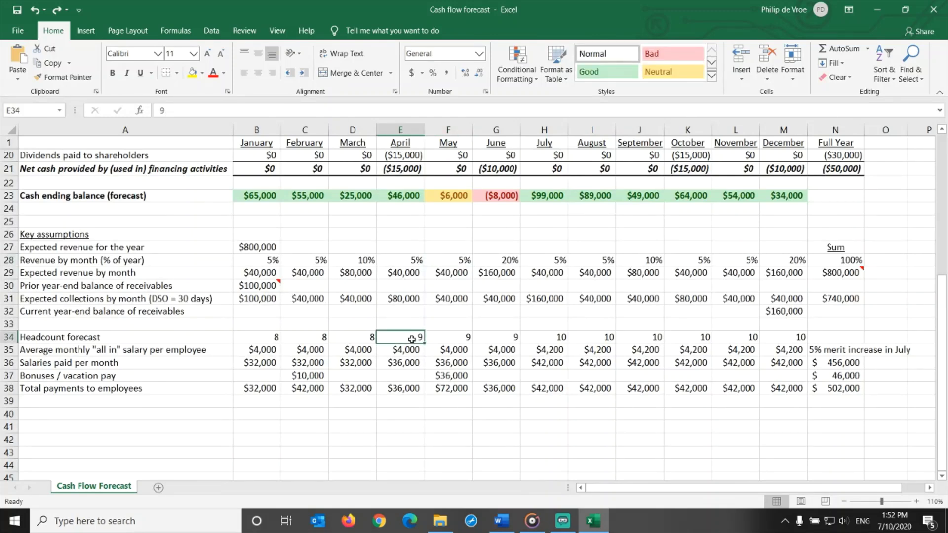
text(8)
key(Tab)
text(8)
key(Tab)
text(8)
key(Tab)
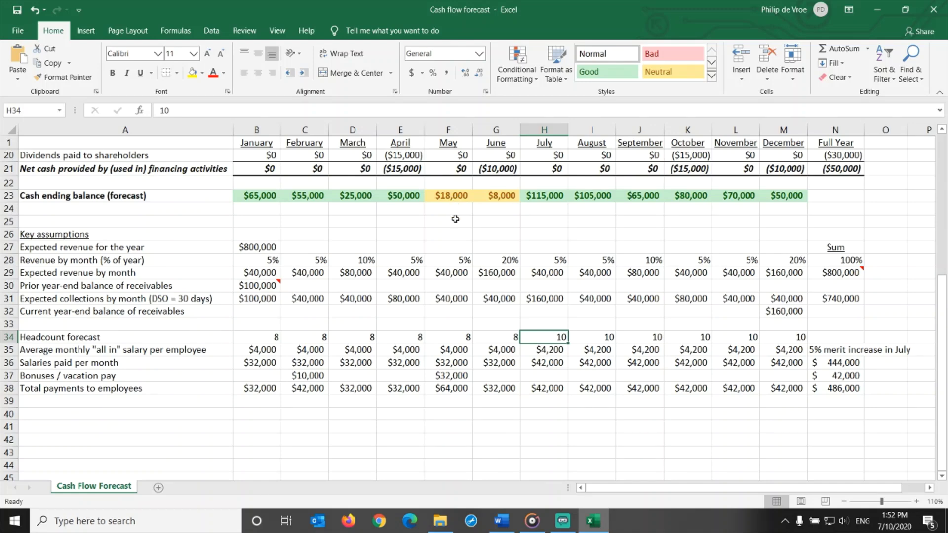
key(ctrl+z)
key(ctrl+z)
key(ctrl+z)
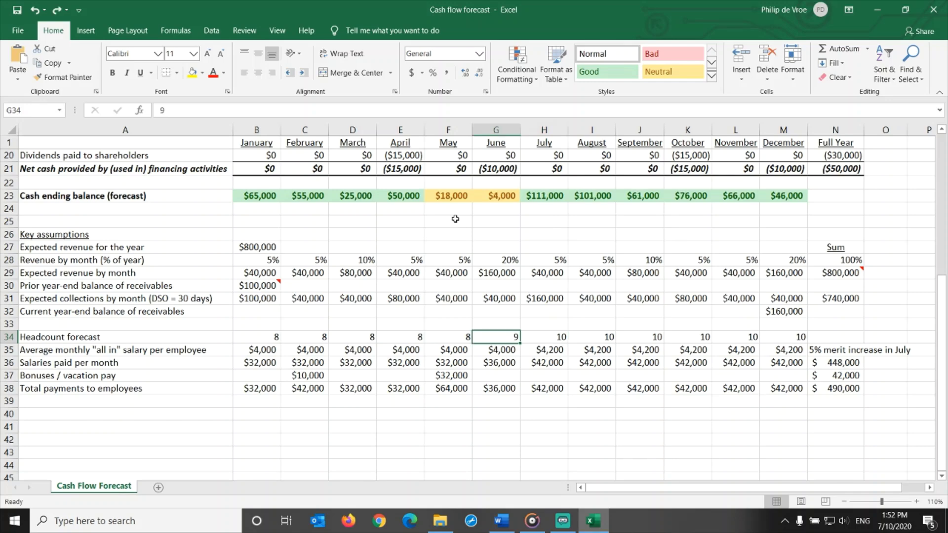
scroll(455, 218, up, 6)
click(352, 298)
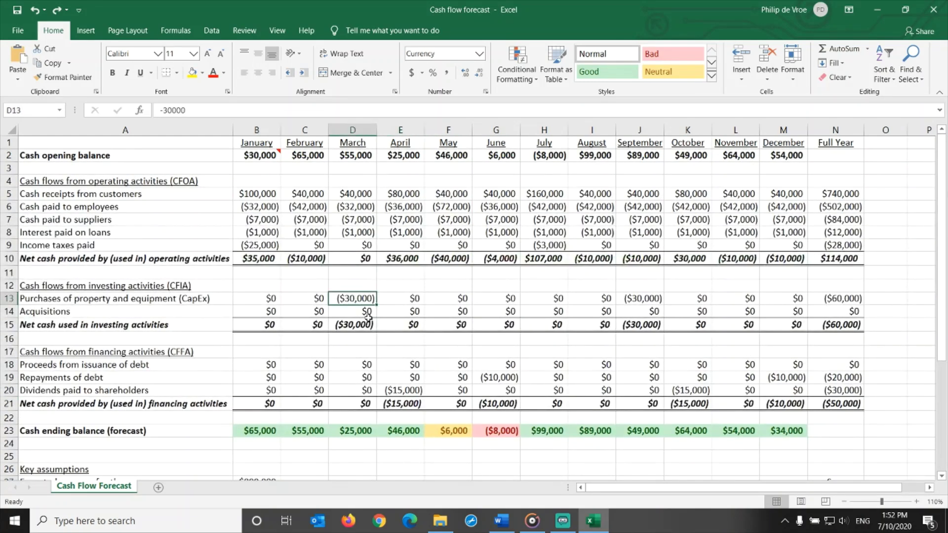
text(0)
key(Tab)
key(Tab)
key(Tab)
key(Tab)
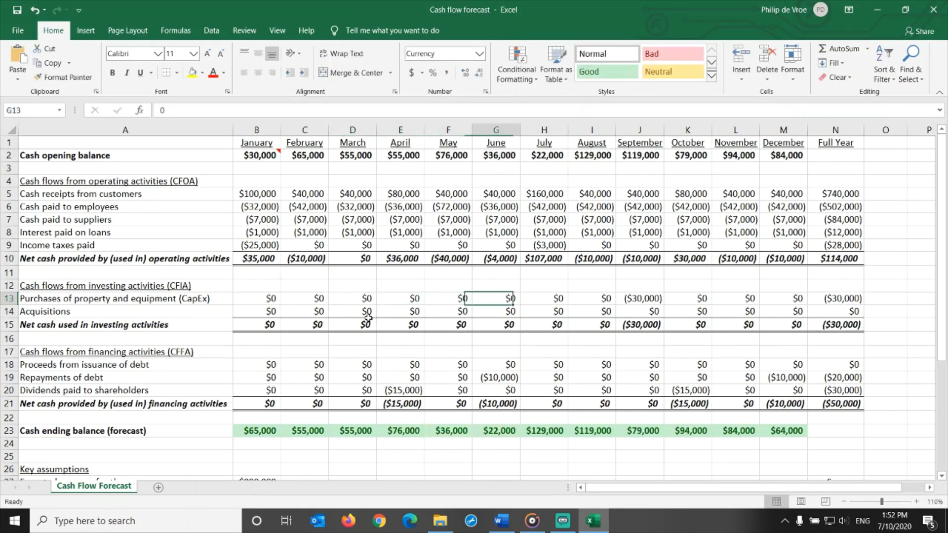
text(-30)
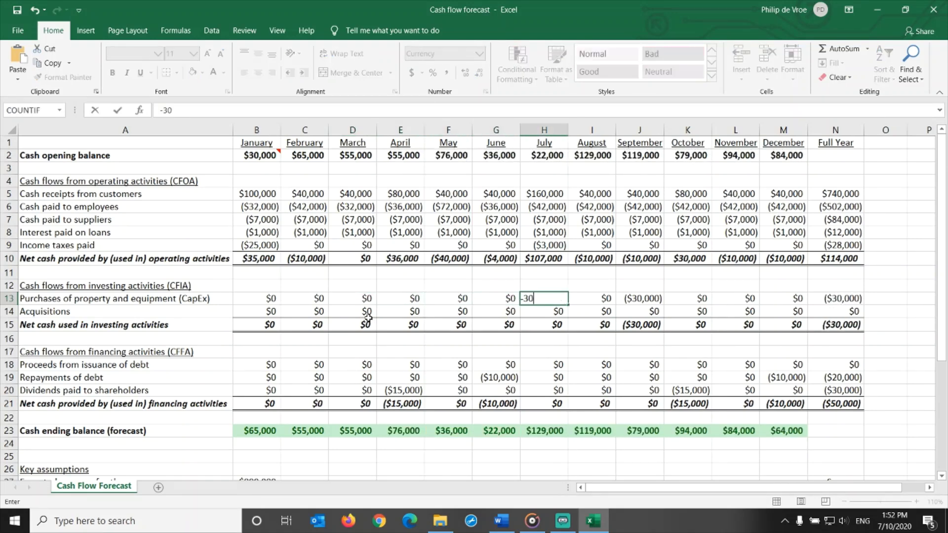
text(000)
click(367, 315)
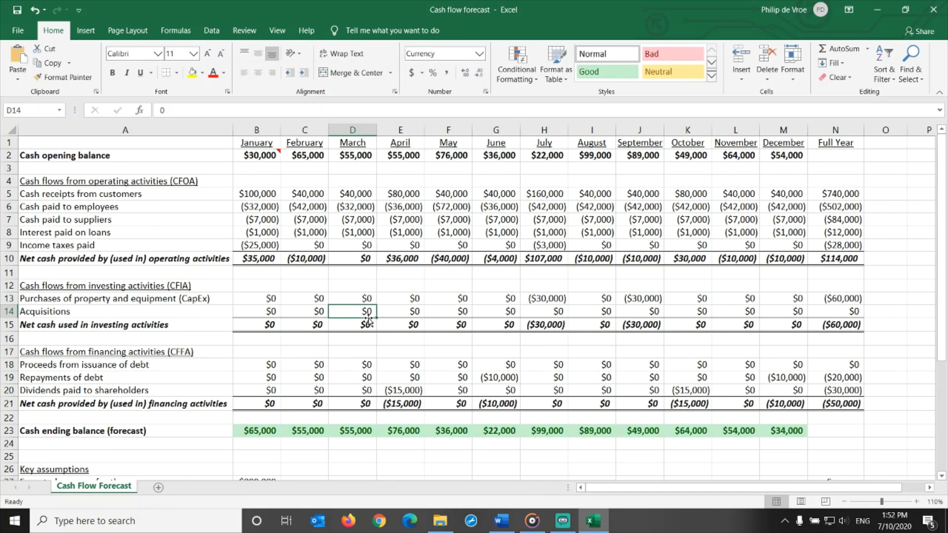
drag(452, 438, 496, 432)
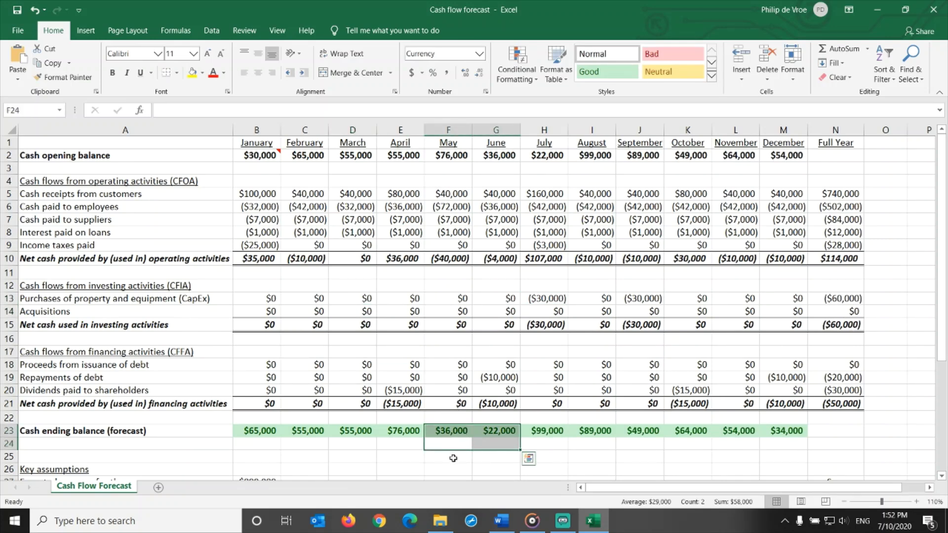
key(ctrl+z)
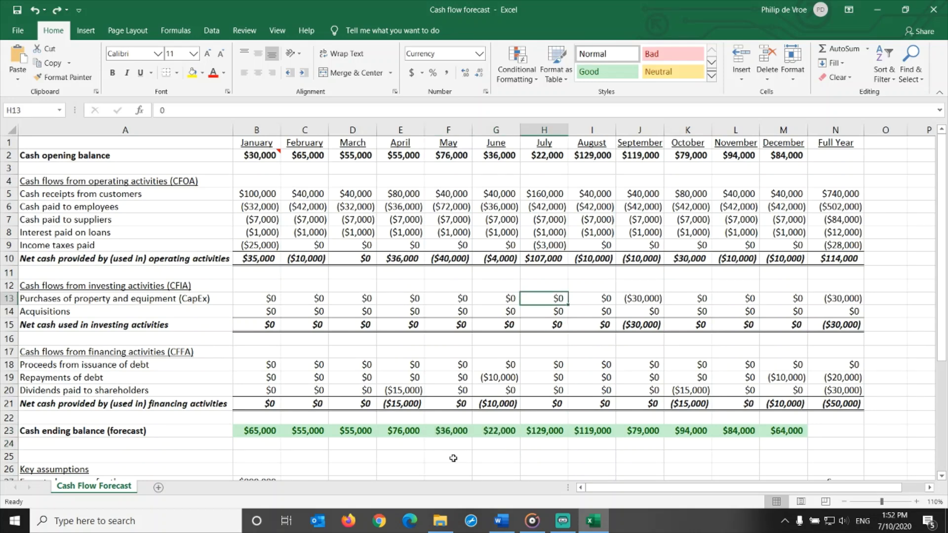
key(ctrl+z)
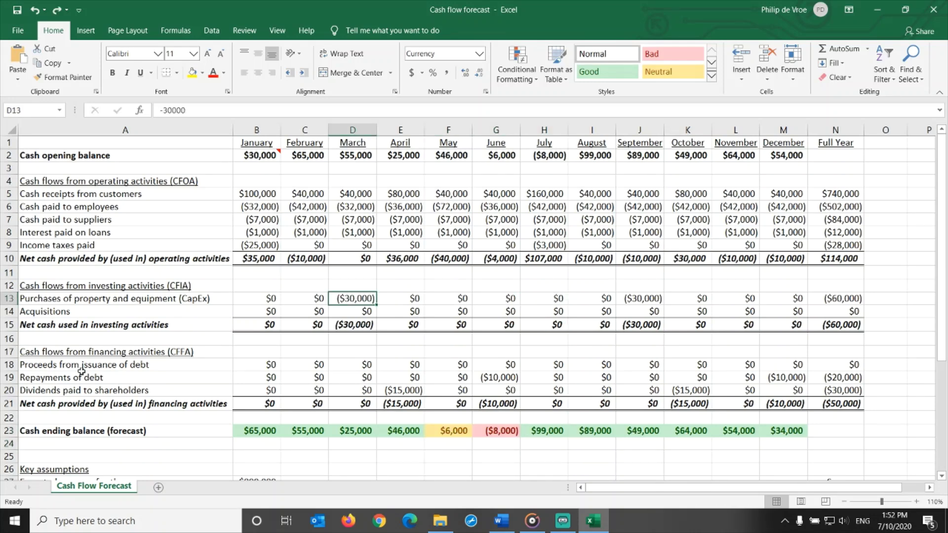
Step: Move June's $10,000 debt repayment to July: G19 to 0, H19 to -10000
drag(9, 351, 10, 404)
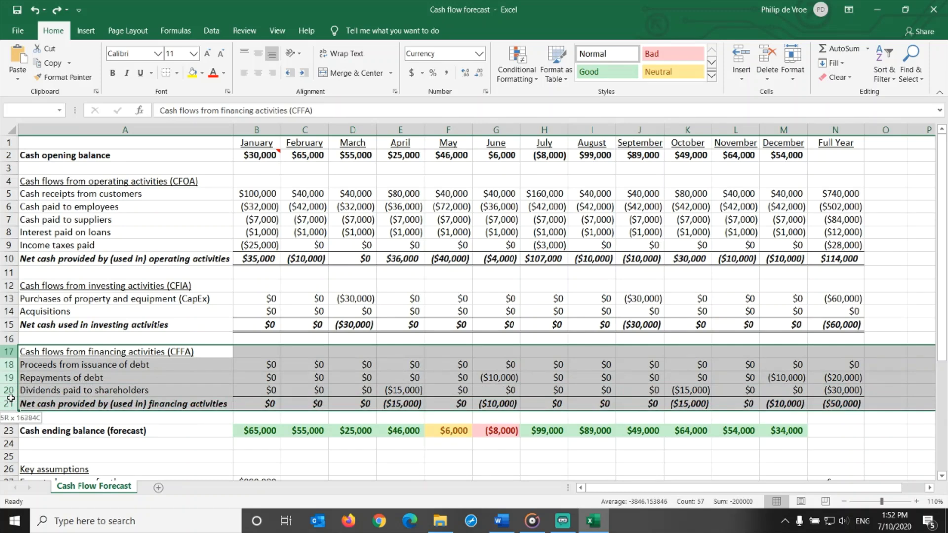
click(492, 375)
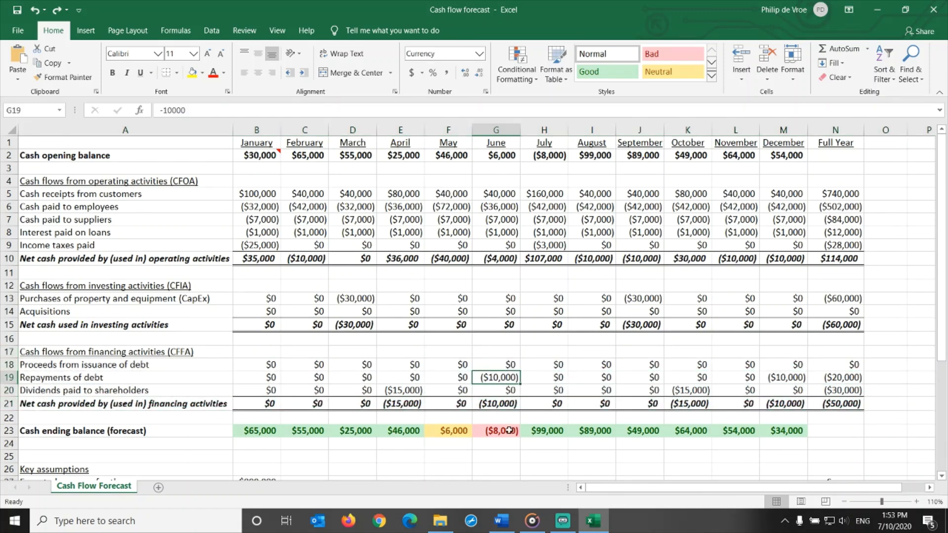
text(0)
key(Tab)
text(-1)
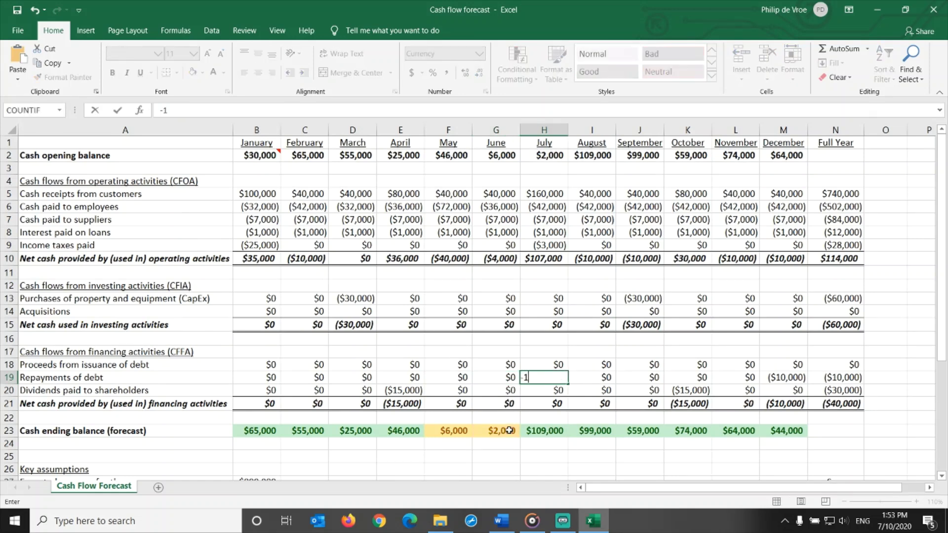
text(0000)
key(Return)
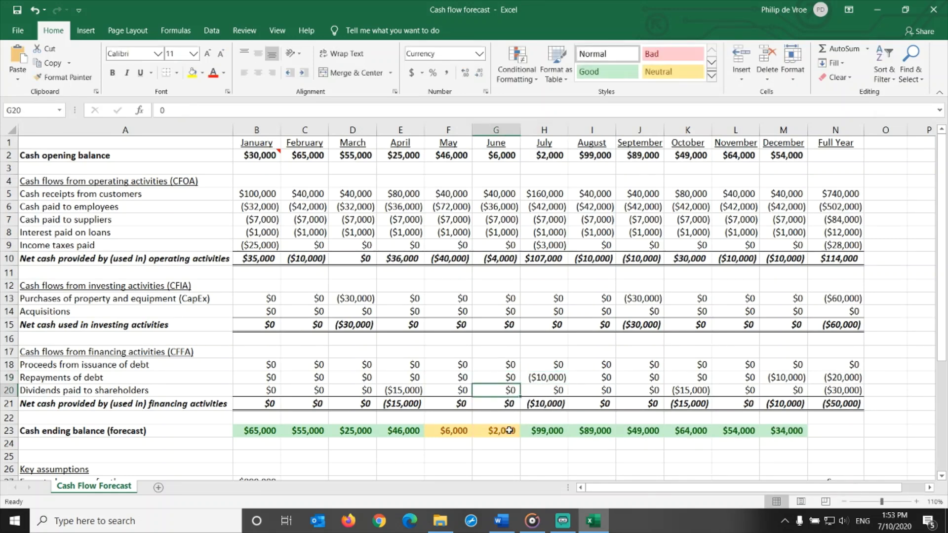
Step: Move April's $15,000 dividend to July (E20 0, H20 -15000) and review July's cash flows
click(415, 391)
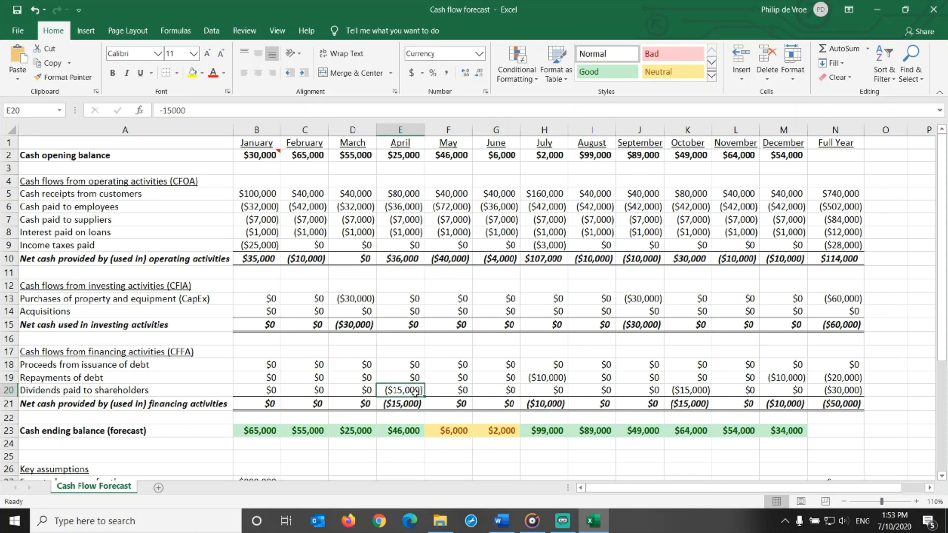
text(0)
key(Tab)
key(Tab)
key(Tab)
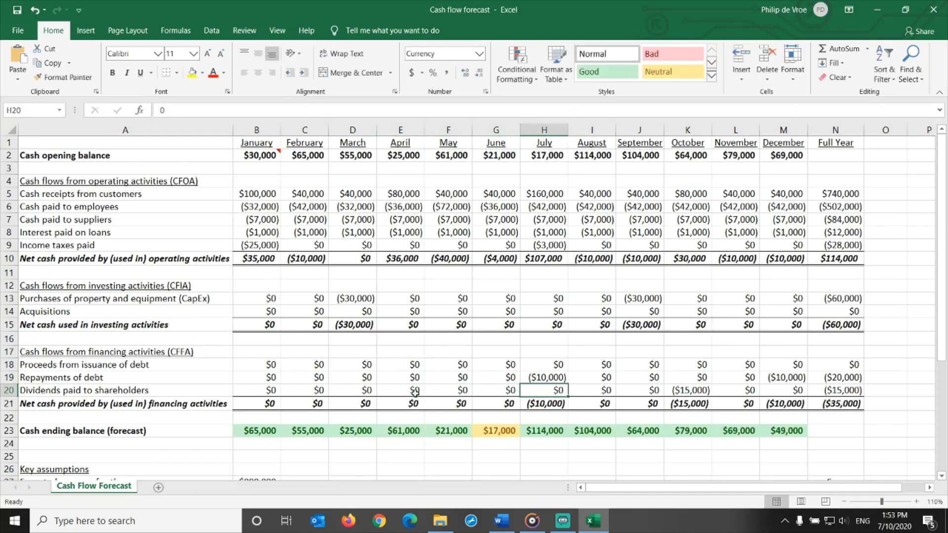
text(-15000)
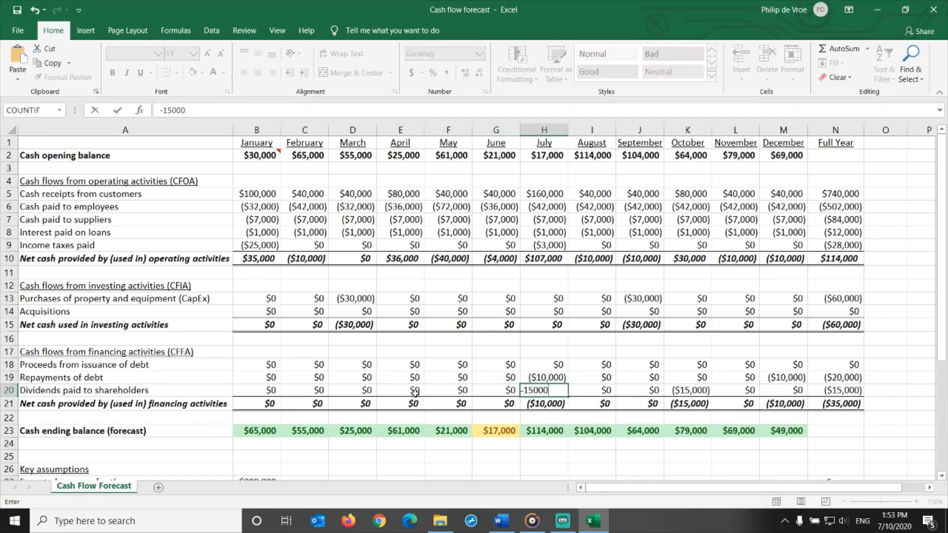
key(Return)
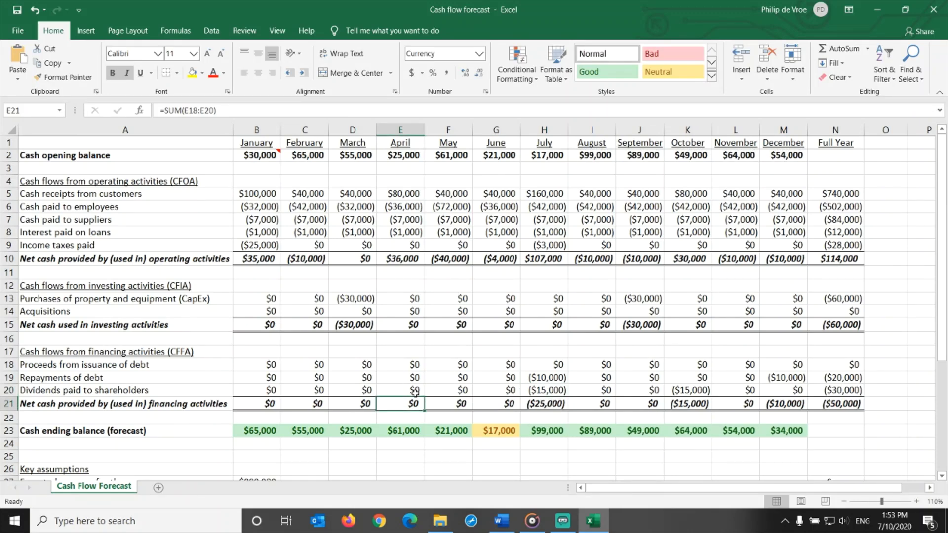
click(539, 194)
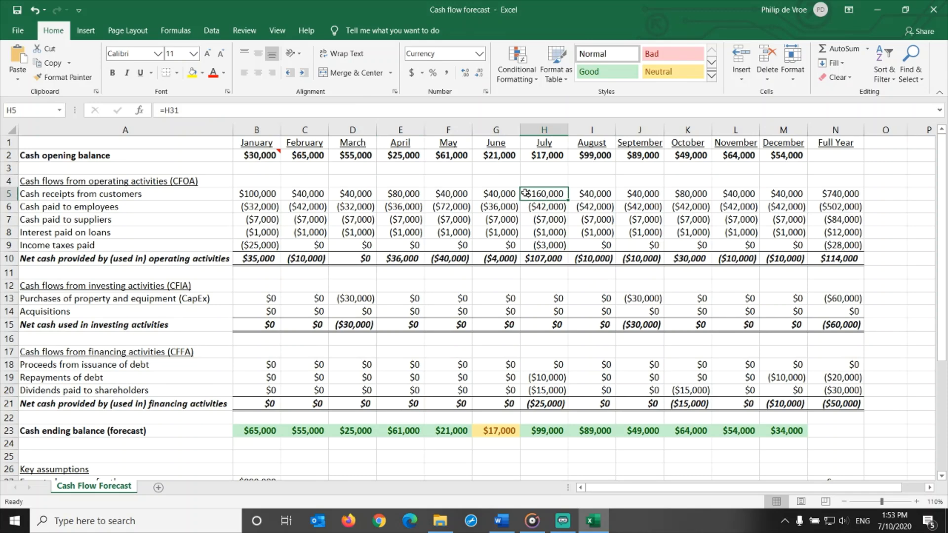
drag(525, 193, 541, 259)
drag(541, 364, 548, 404)
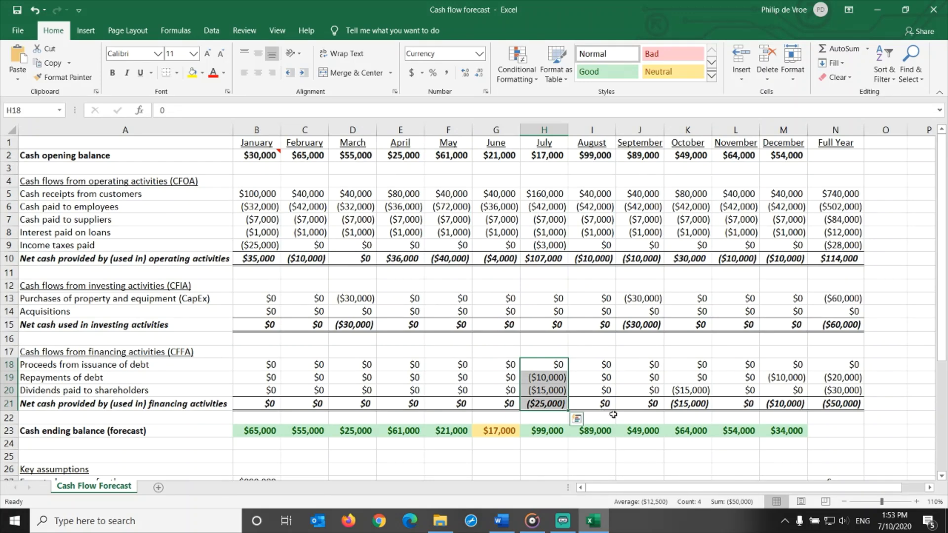
click(261, 430)
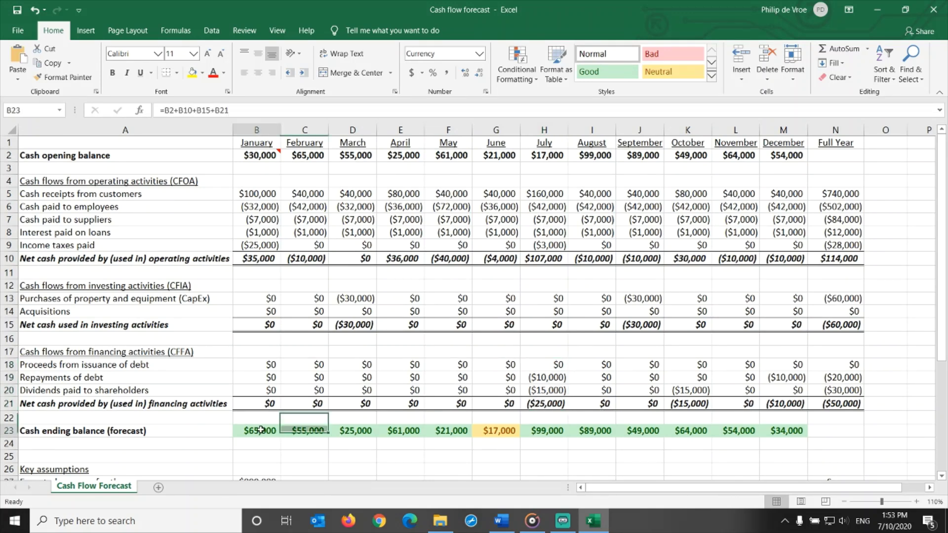
key(ctrl+shift+Right)
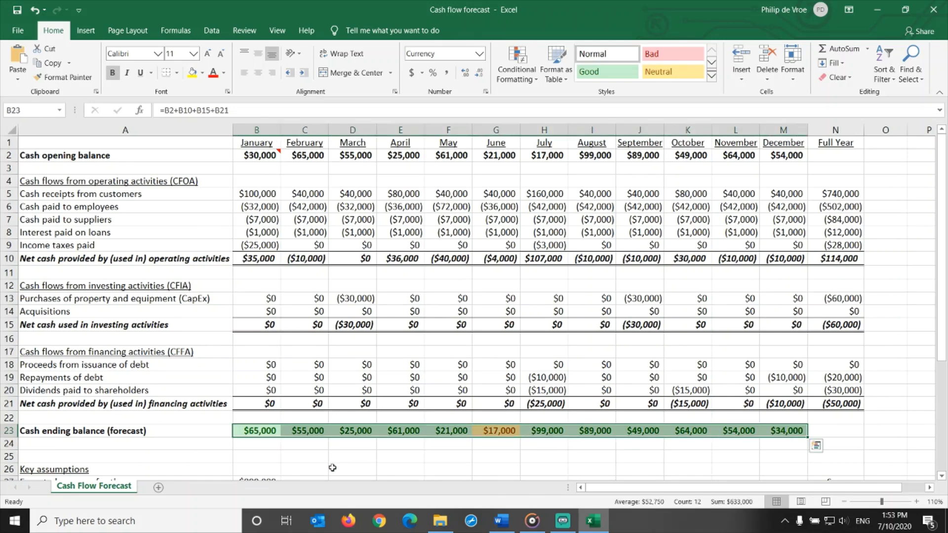